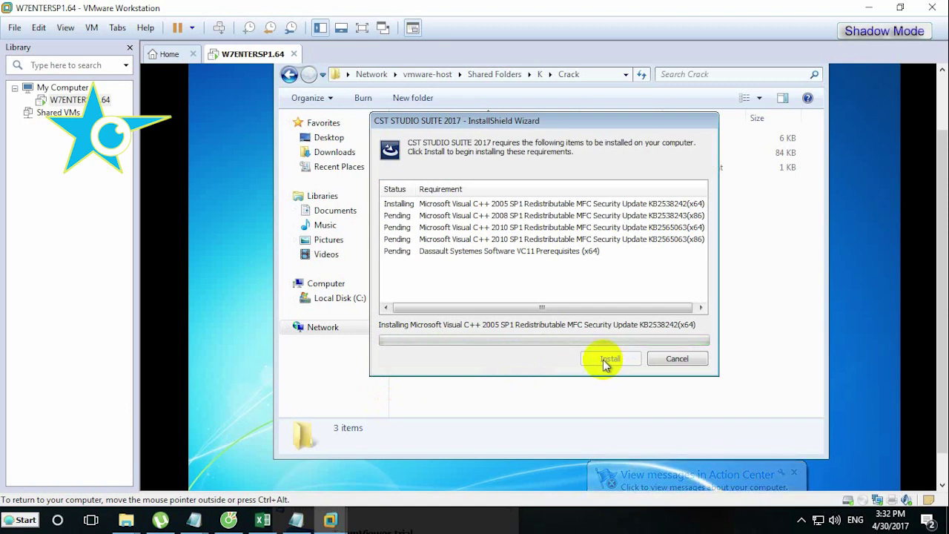
# - Proceed past the CST STUDIO SUITE 2017 installer's welcome page and accept the terms in the license agreement
pyautogui.click(621, 525)
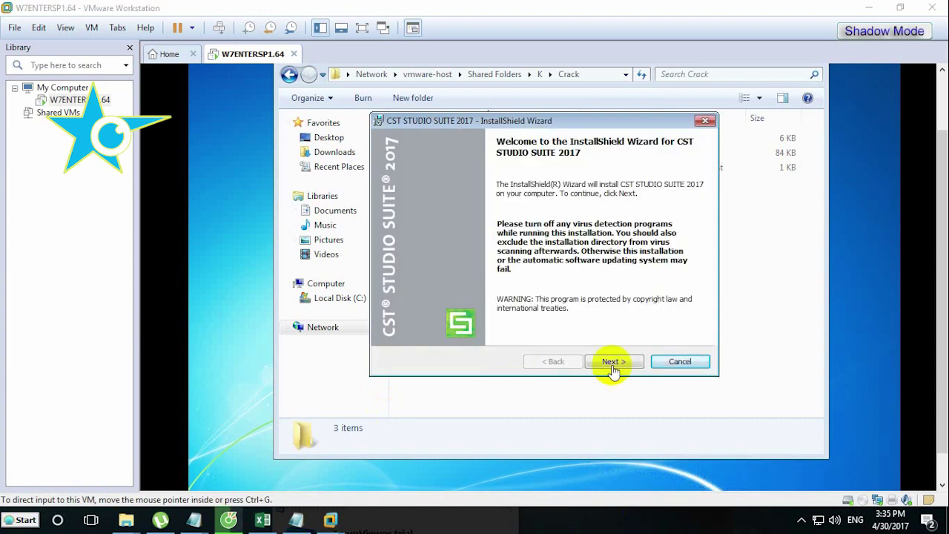
pyautogui.click(612, 363)
pyautogui.click(612, 362)
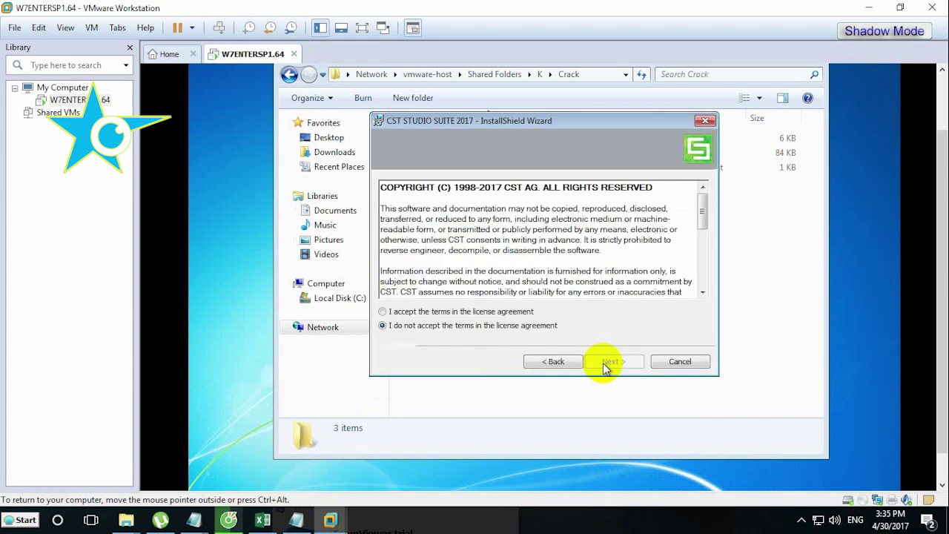
pyautogui.click(435, 312)
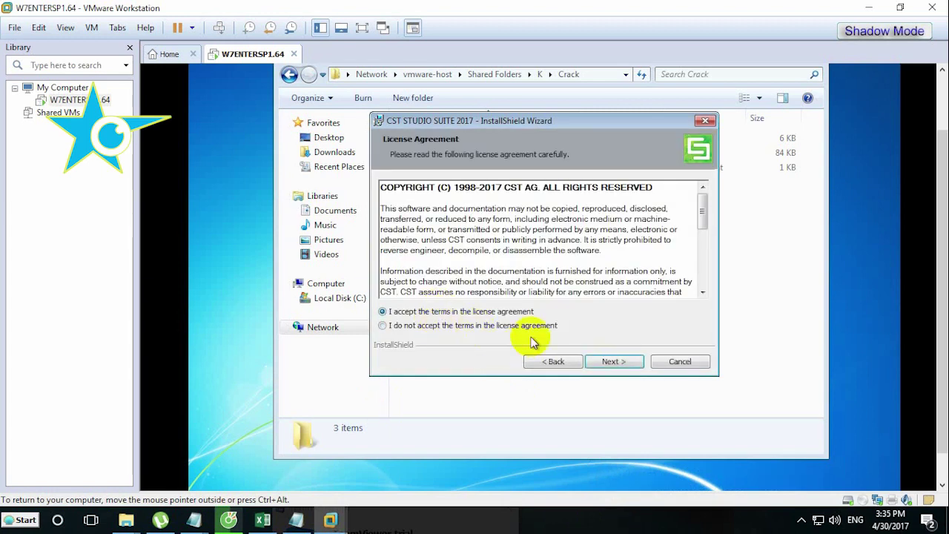
pyautogui.click(610, 362)
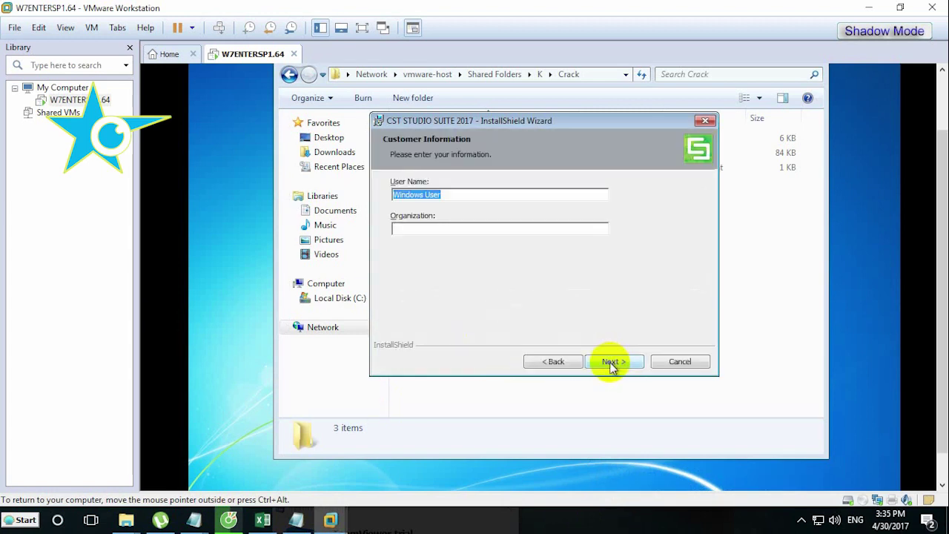
# - Keep the default customer information and start the installation with the Typical (including examples) setup type
pyautogui.click(605, 363)
pyautogui.click(605, 363)
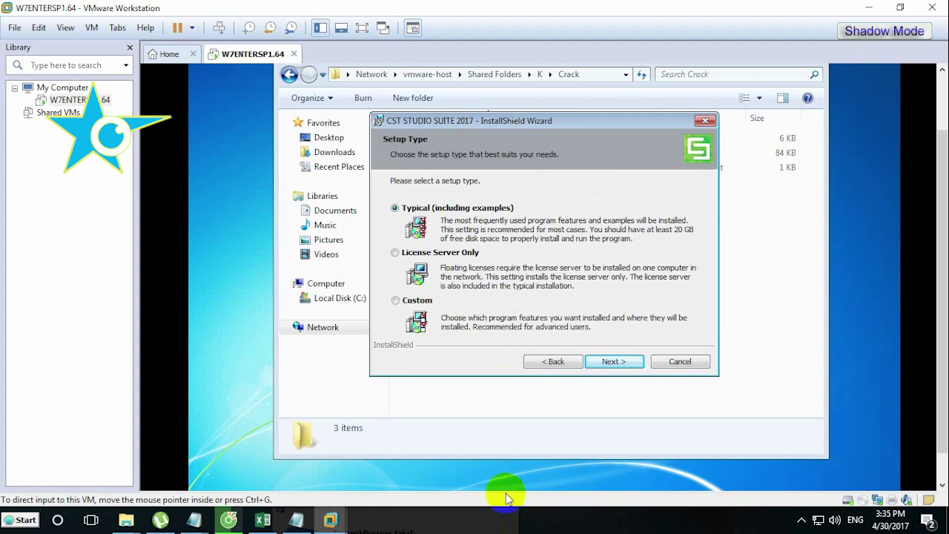
pyautogui.click(609, 524)
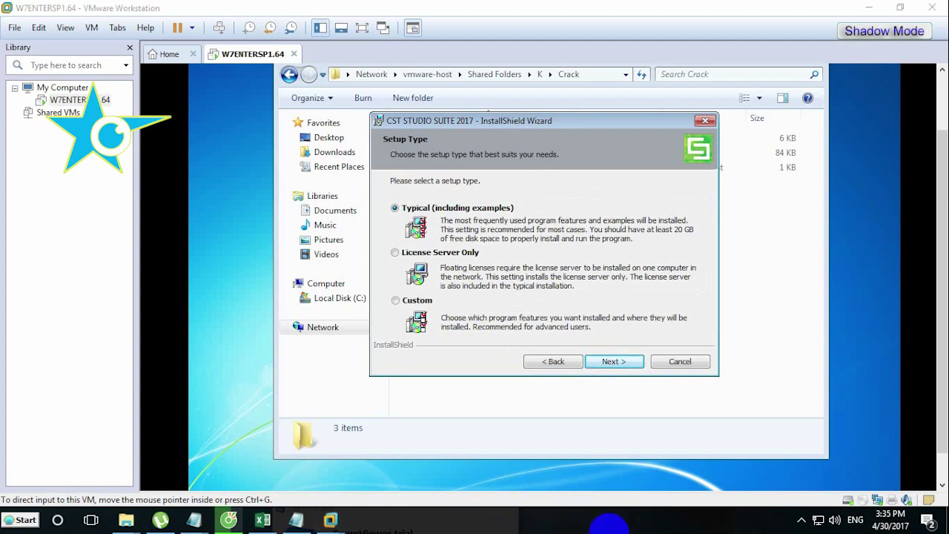
pyautogui.click(608, 361)
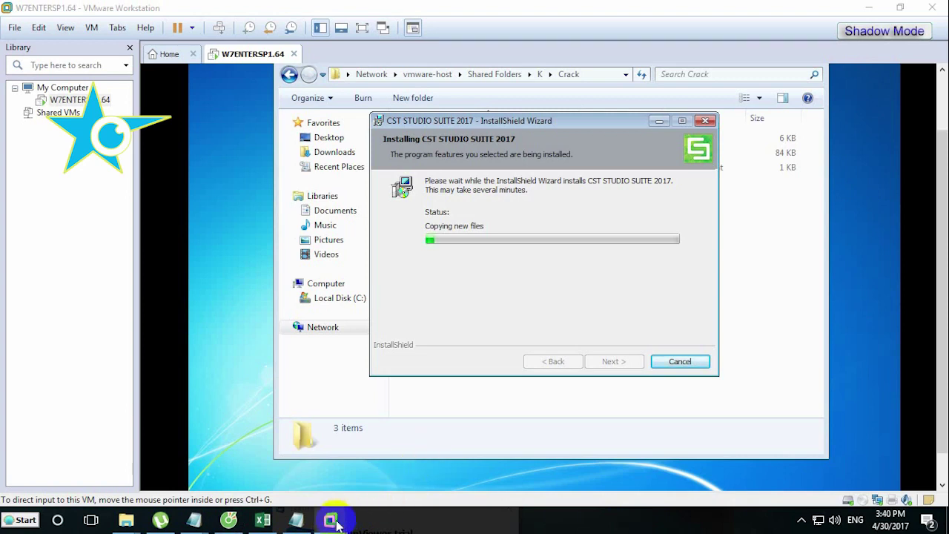
pyautogui.moveTo(335, 524)
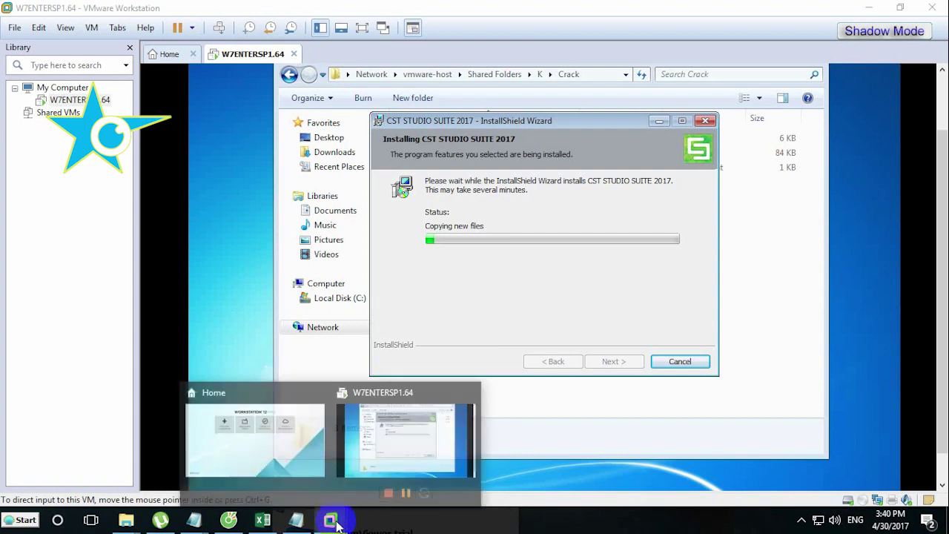
pyautogui.click(393, 443)
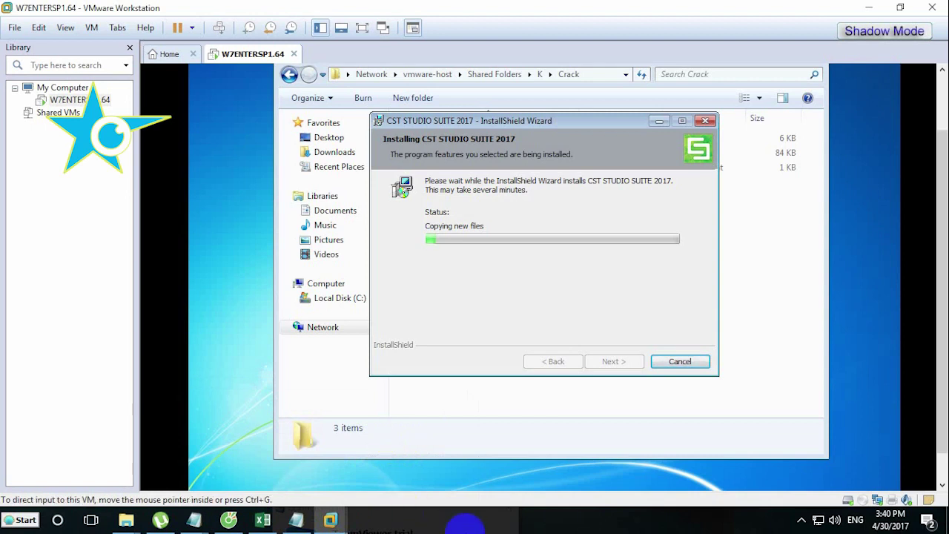
pyautogui.click(612, 522)
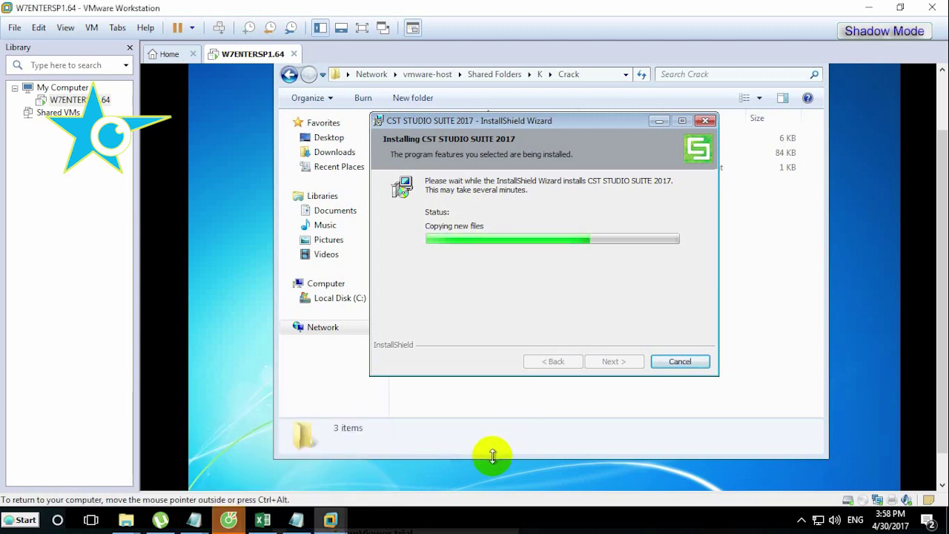
pyautogui.click(523, 521)
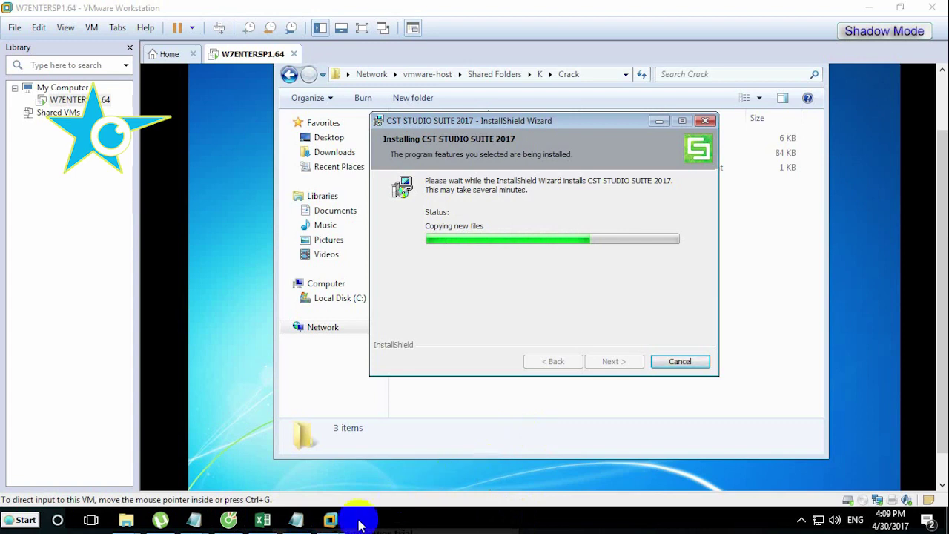
pyautogui.click(331, 520)
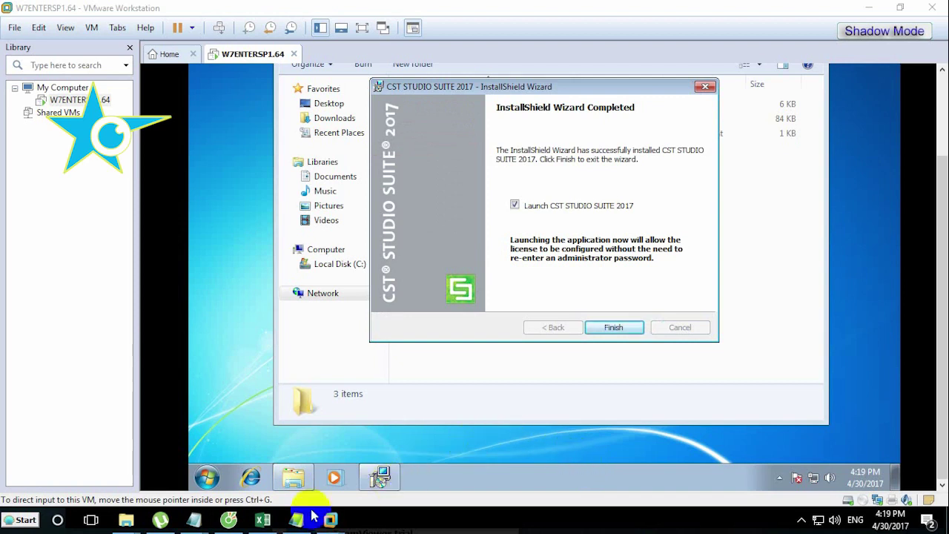
# - Switch to the Readme in Notepad, highlight the CST Update Manager instruction in item 3, and return to the W7ENTERSP1.64 virtual machine
pyautogui.moveTo(310, 525)
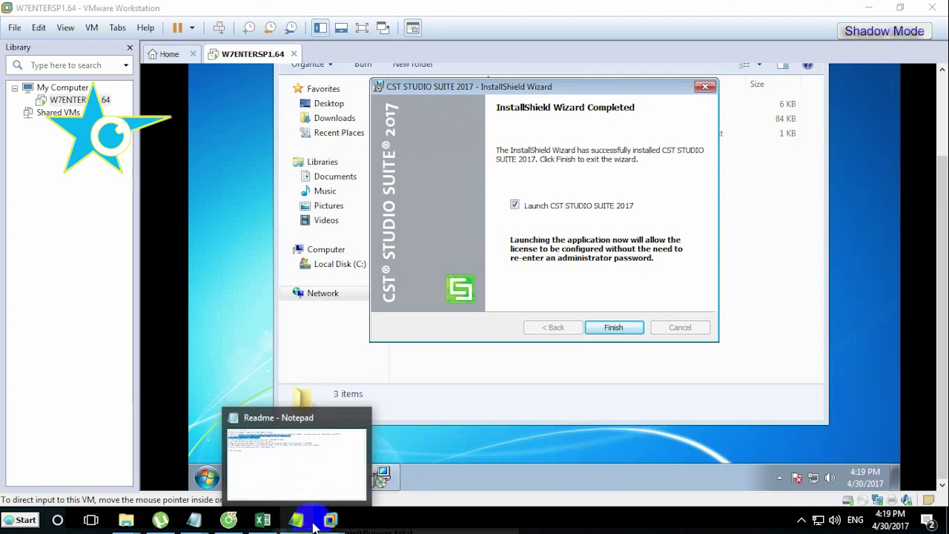
pyautogui.click(311, 522)
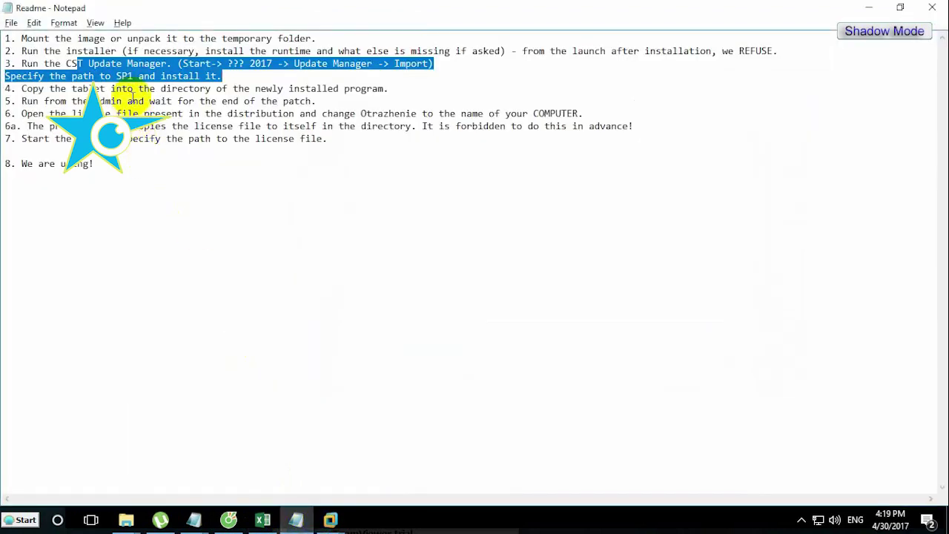
pyautogui.click(137, 65)
pyautogui.moveTo(60, 64); pyautogui.dragTo(468, 66)
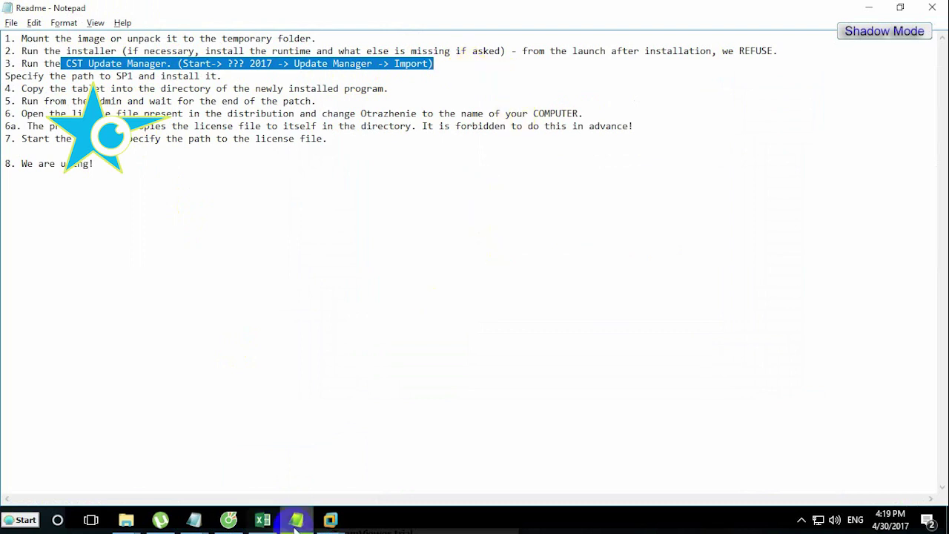
pyautogui.moveTo(355, 523)
pyautogui.click(419, 447)
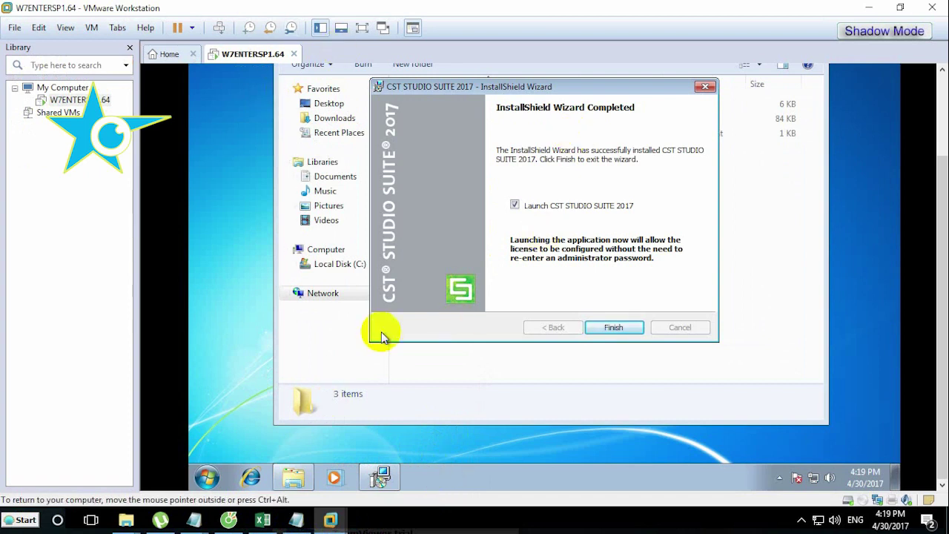
# - Look through the CST STUDIO SUITE 2017 program folder in the virtual machine and compare it with the Readme's Update Manager instruction
pyautogui.click(203, 474)
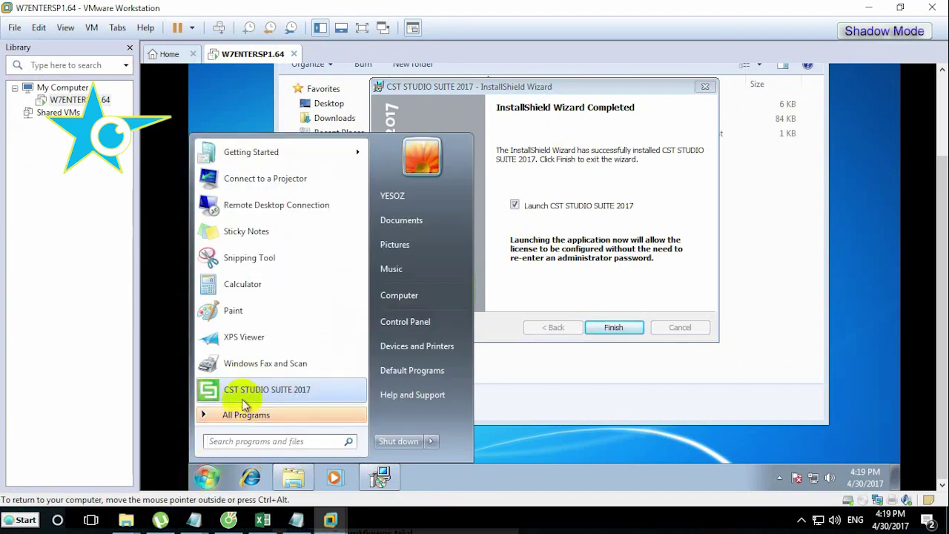
pyautogui.click(237, 412)
pyautogui.click(249, 293)
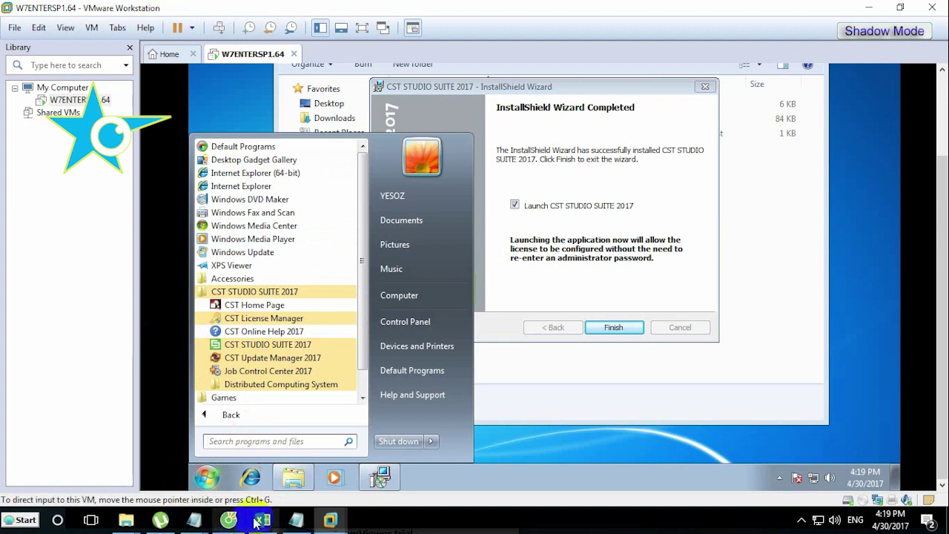
pyautogui.click(296, 521)
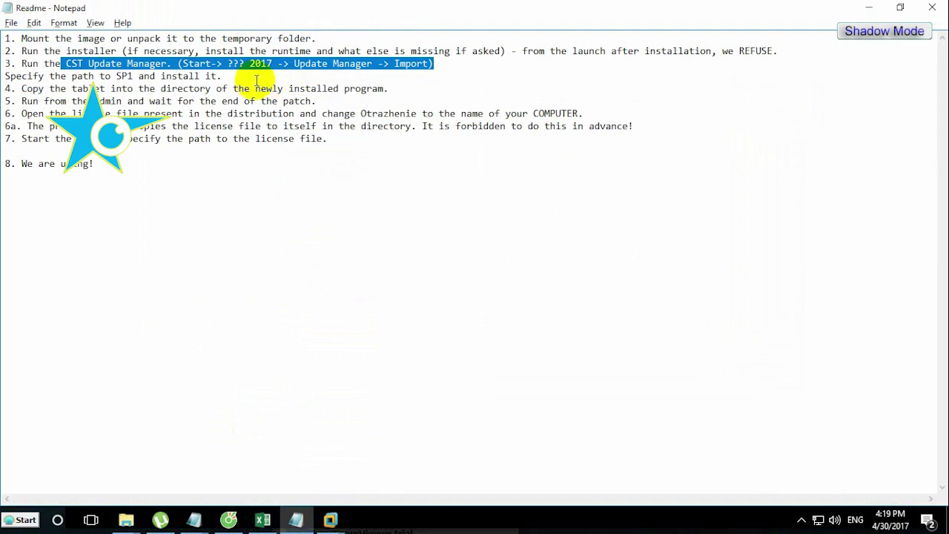
pyautogui.moveTo(330, 518)
pyautogui.click(390, 429)
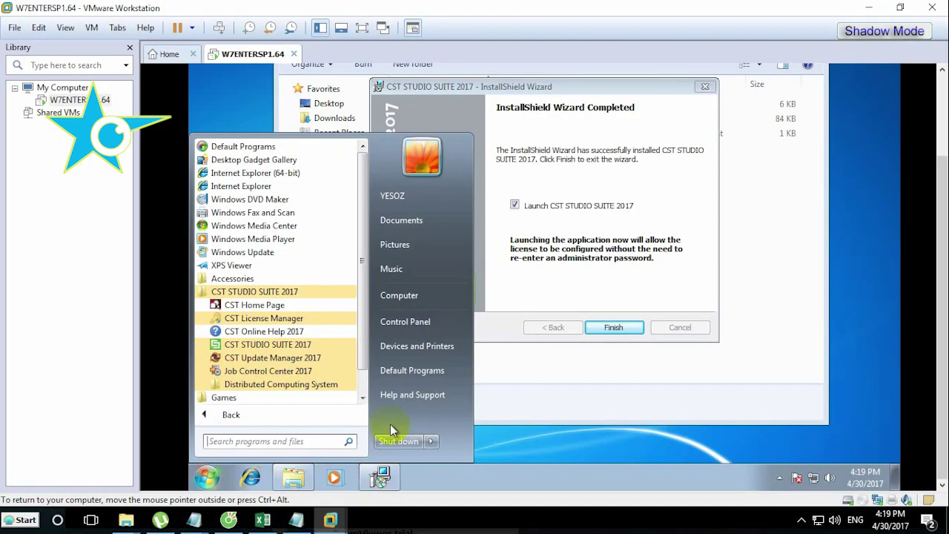
# - Turn off Launch CST STUDIO SUITE 2017 in the completed installer and finish the wizard
pyautogui.click(539, 282)
pyautogui.click(514, 206)
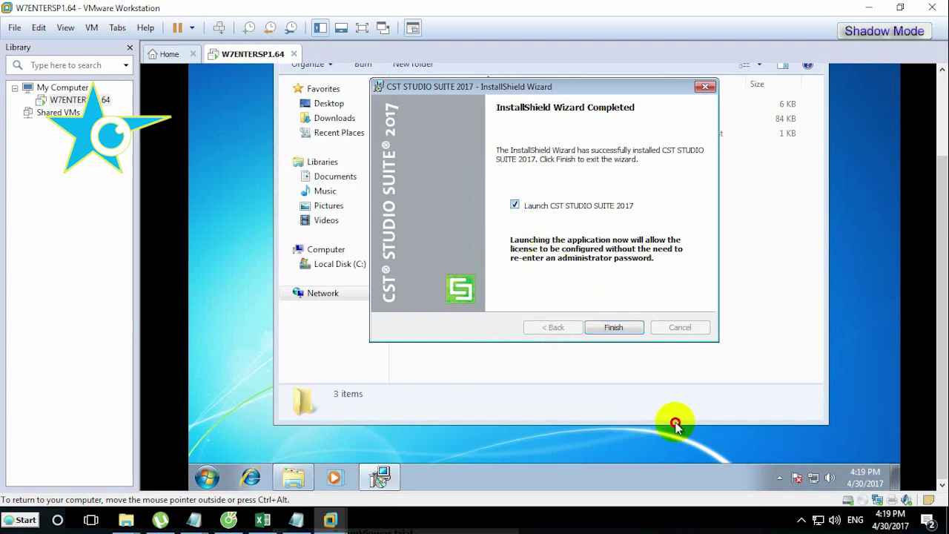
pyautogui.click(799, 521)
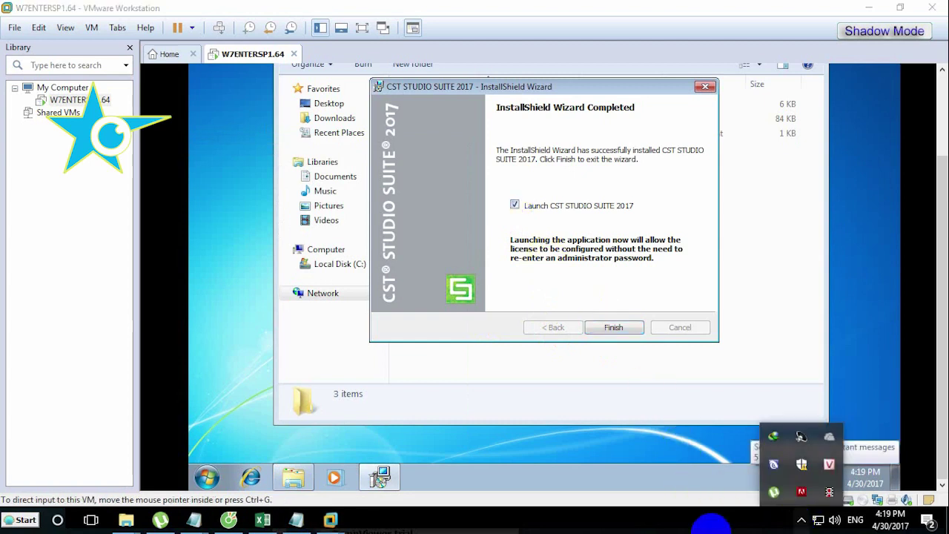
pyautogui.click(655, 524)
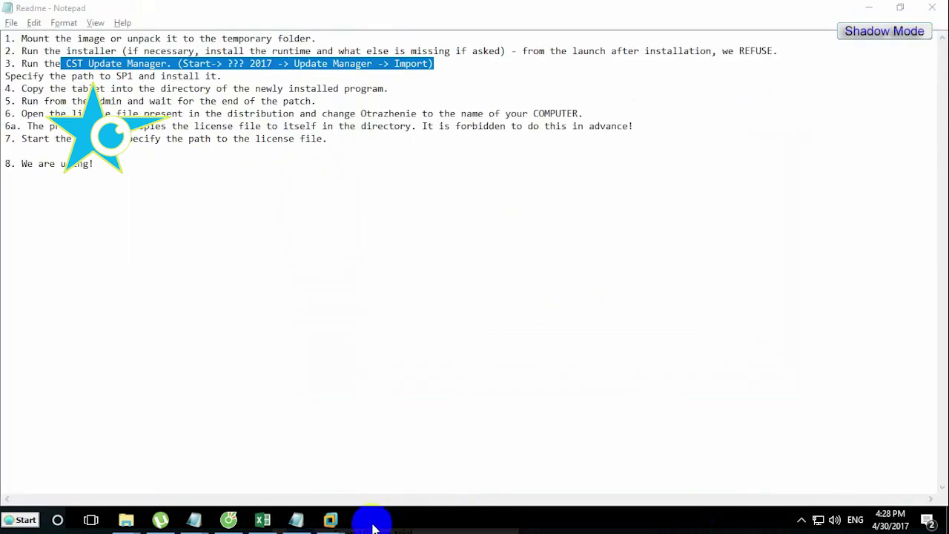
pyautogui.moveTo(330, 523)
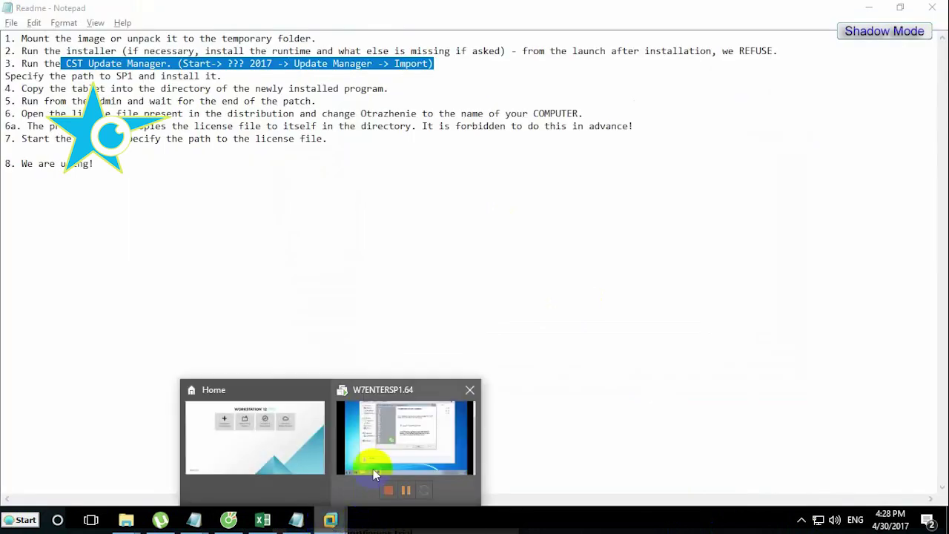
pyautogui.click(374, 463)
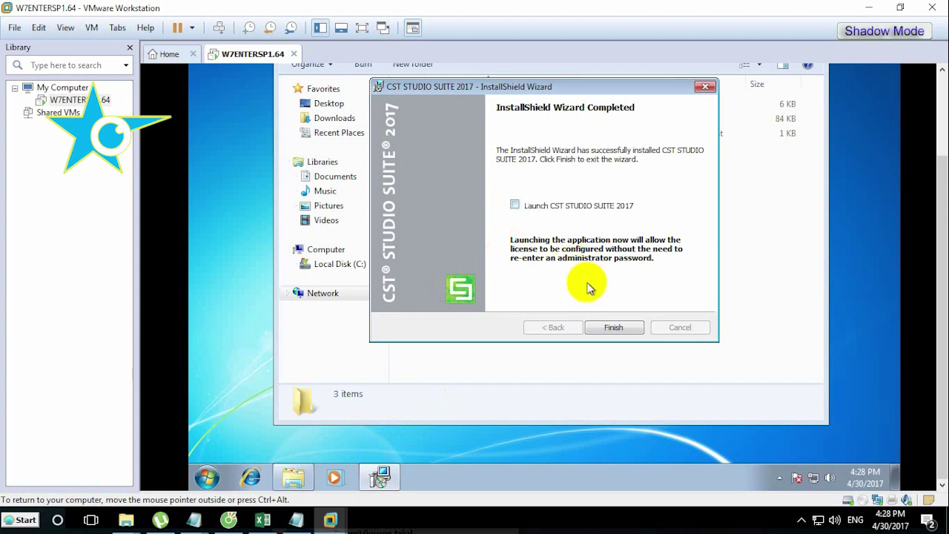
pyautogui.click(612, 327)
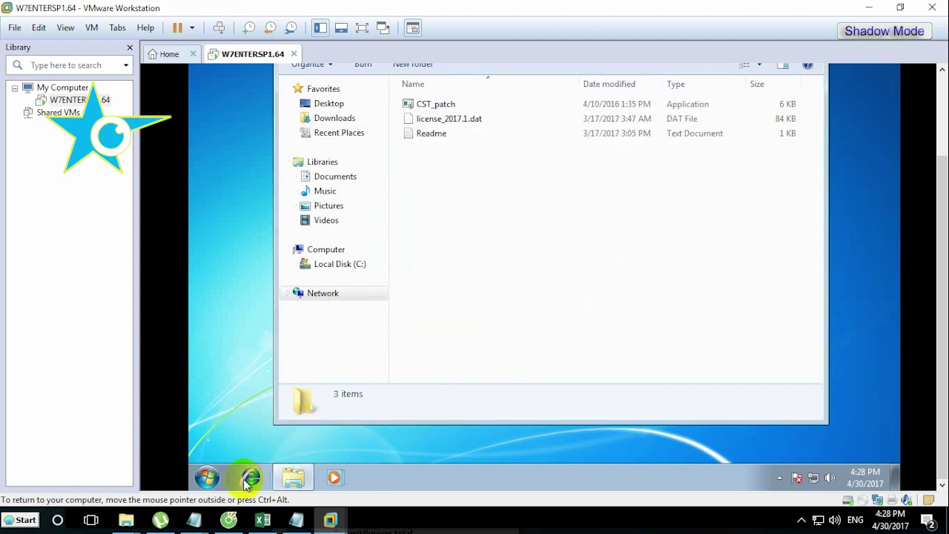
# - Launch CST Update Manager 2017 from the CST STUDIO SUITE 2017 program folder in the virtual machine
pyautogui.click(209, 477)
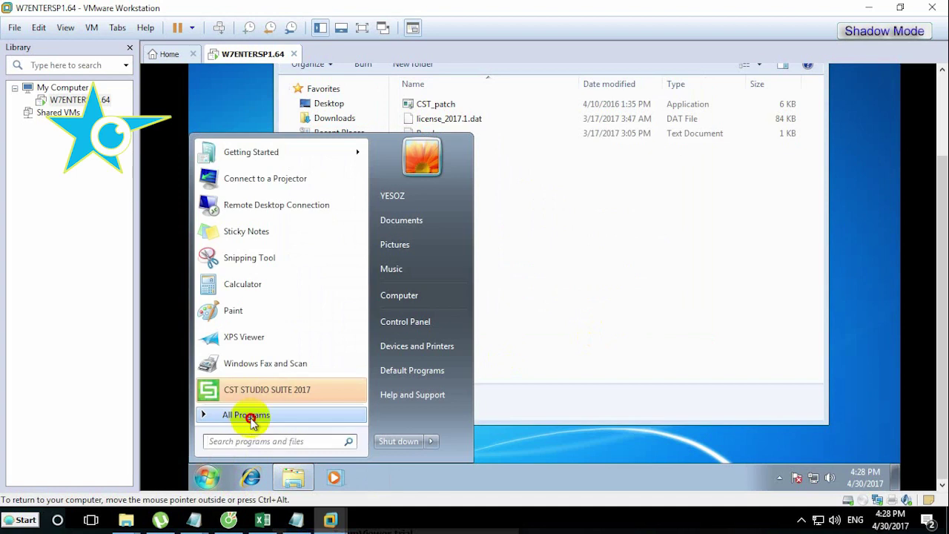
pyautogui.click(249, 416)
pyautogui.click(251, 290)
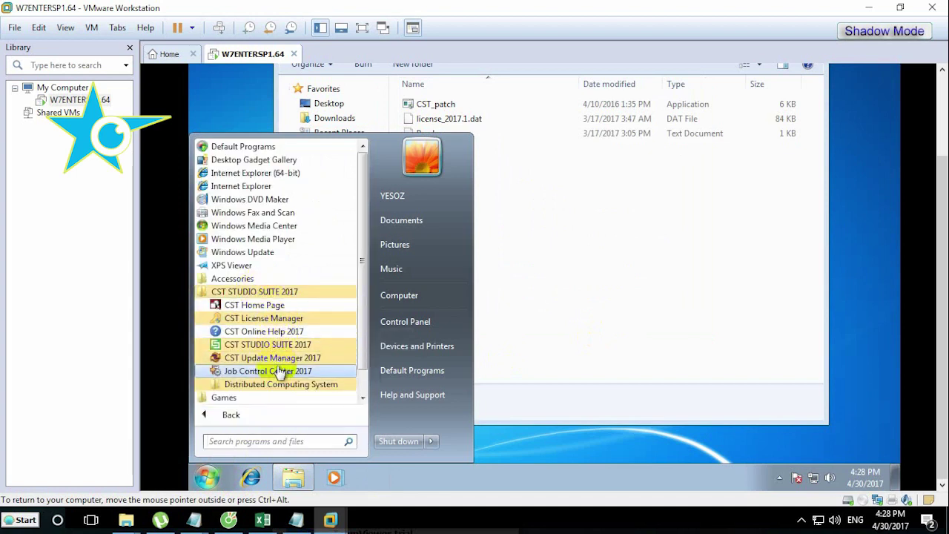
pyautogui.click(282, 359)
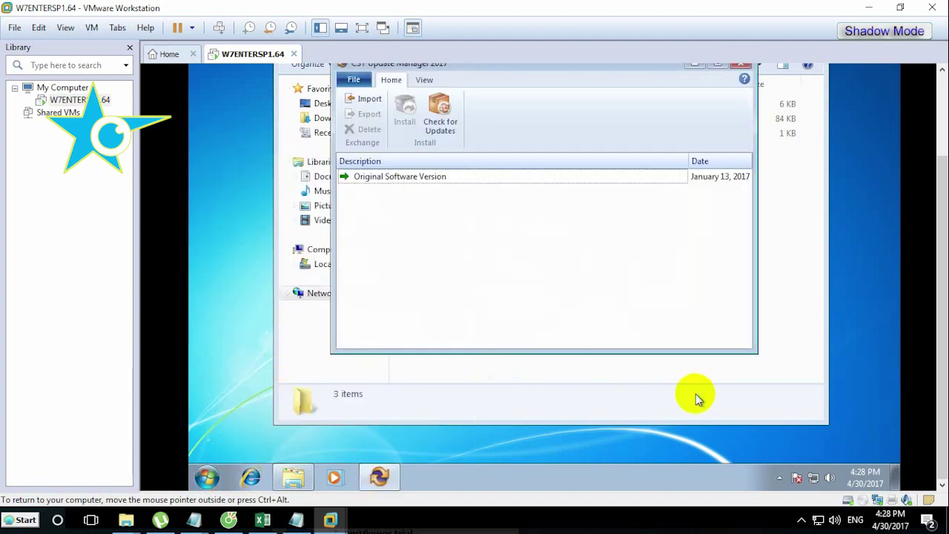
# - Import the CST STUDIO SUITE 2017 Windows .sup patch file from the shared CST STUDIO SUITE 2017.02 Update Only folder
pyautogui.click(372, 100)
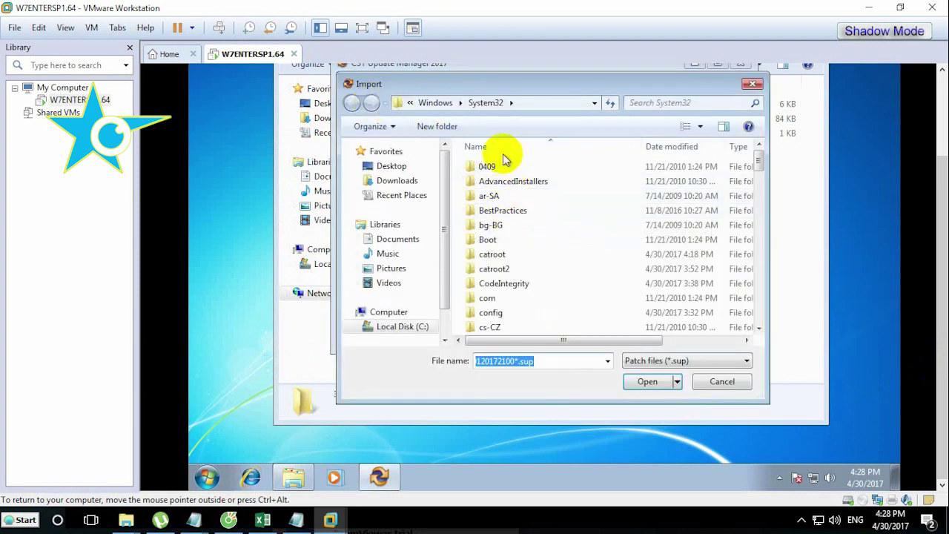
pyautogui.scroll(-2, 445, 267)
pyautogui.click(379, 330)
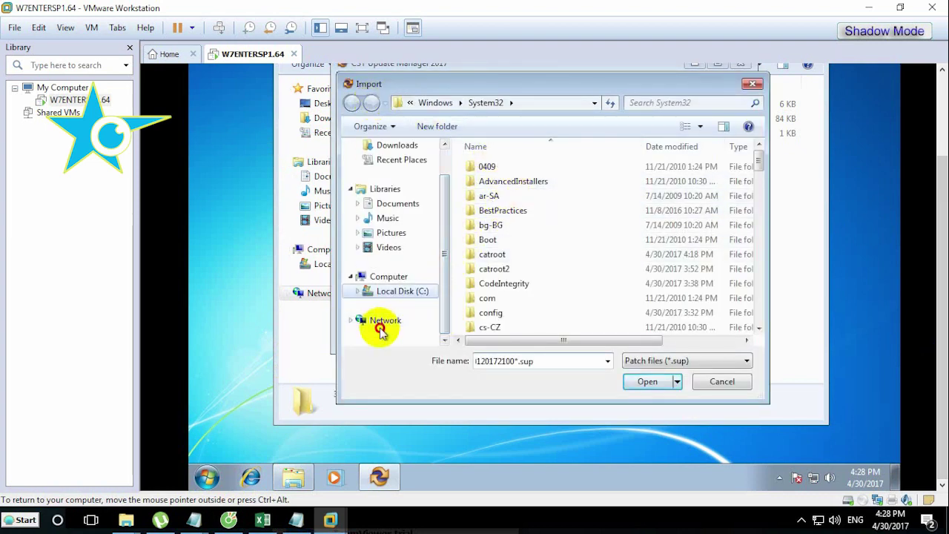
pyautogui.doubleClick(494, 216)
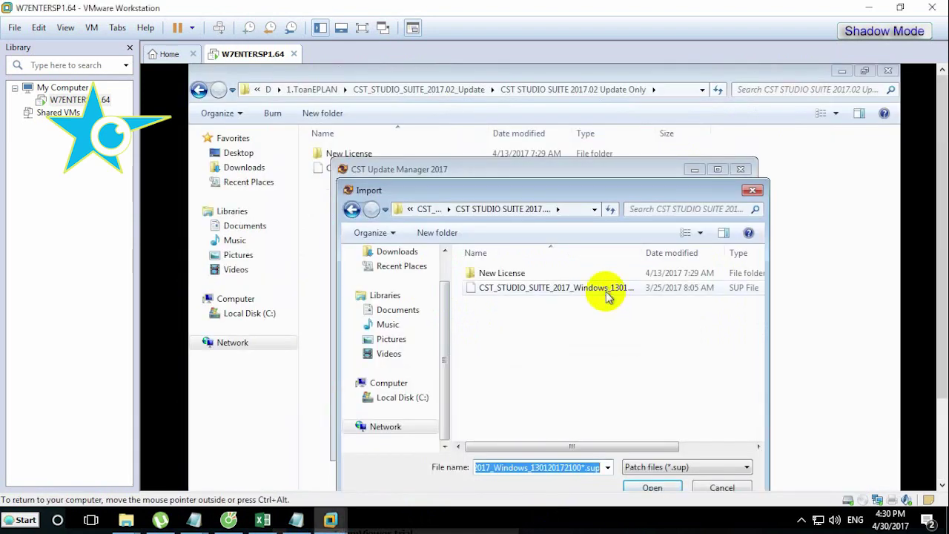
pyautogui.click(606, 293)
pyautogui.doubleClick(606, 293)
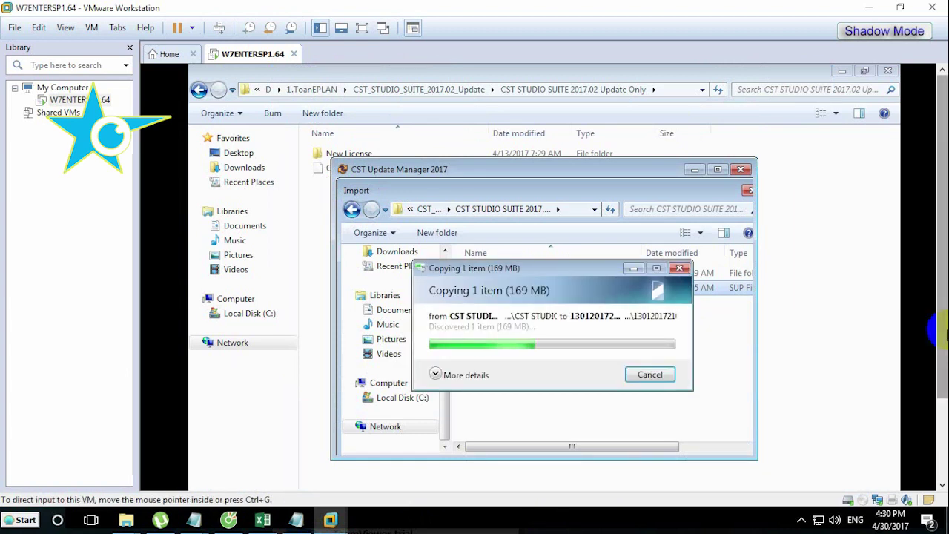
pyautogui.moveTo(941, 345); pyautogui.dragTo(942, 392)
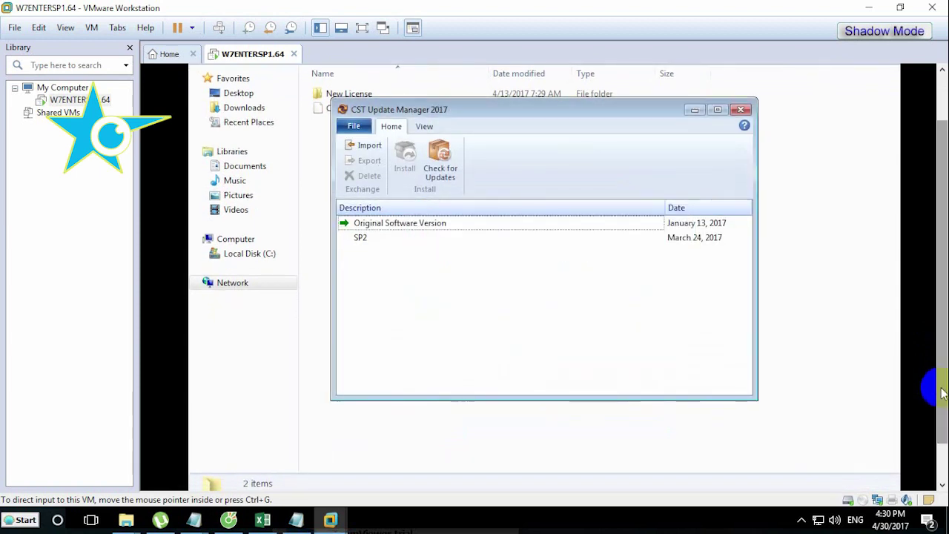
# - Install the imported SP2 version in CST Update Manager 2017 and close the completed update dialog
pyautogui.click(440, 224)
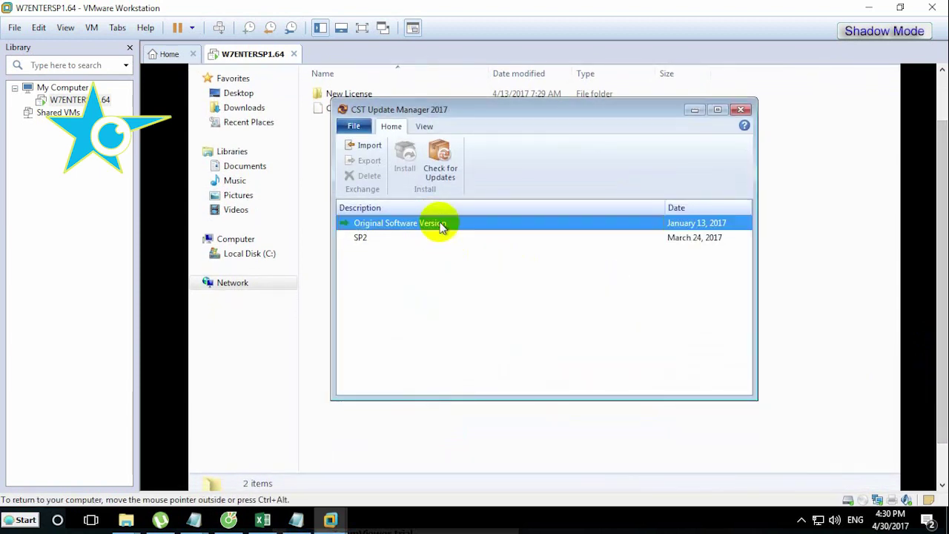
pyautogui.click(398, 239)
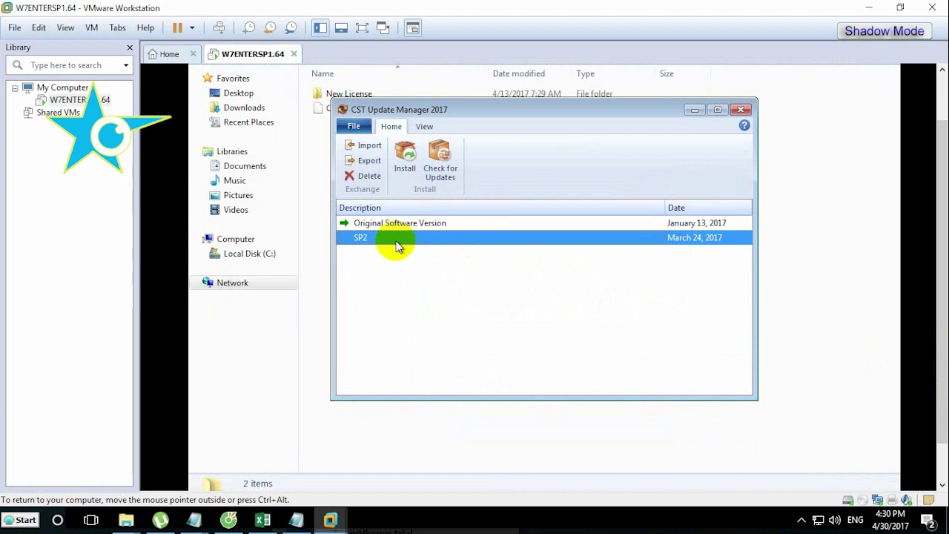
pyautogui.click(402, 158)
pyautogui.click(597, 278)
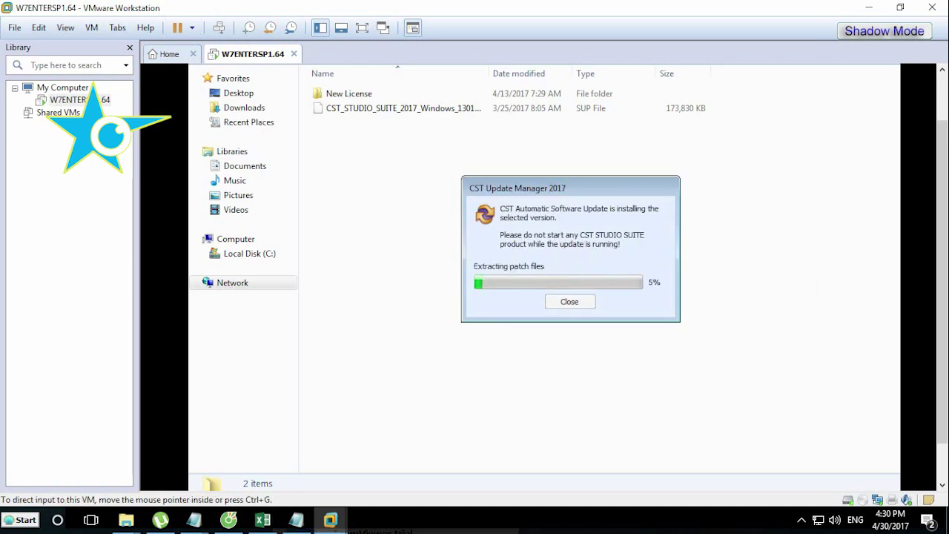
pyautogui.scroll(-2, 941, 382)
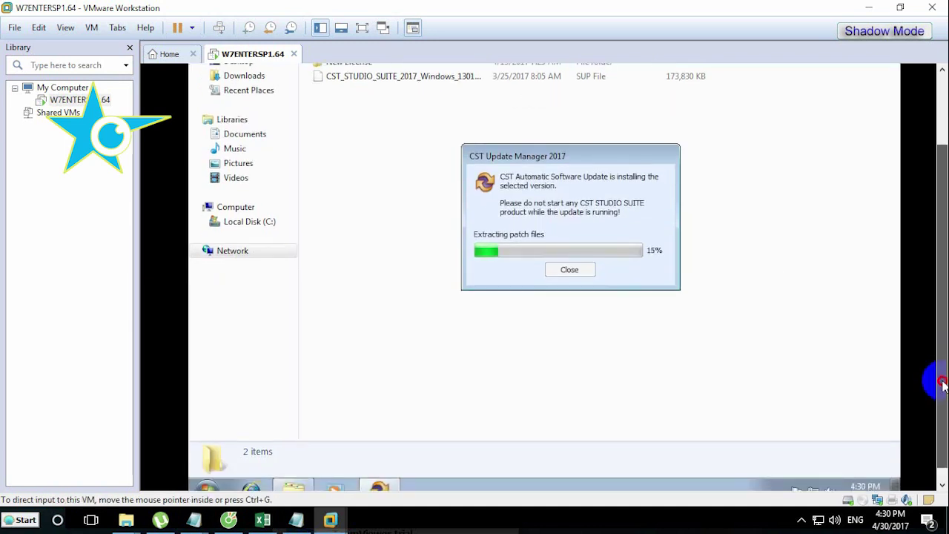
pyautogui.moveTo(942, 382); pyautogui.dragTo(942, 362)
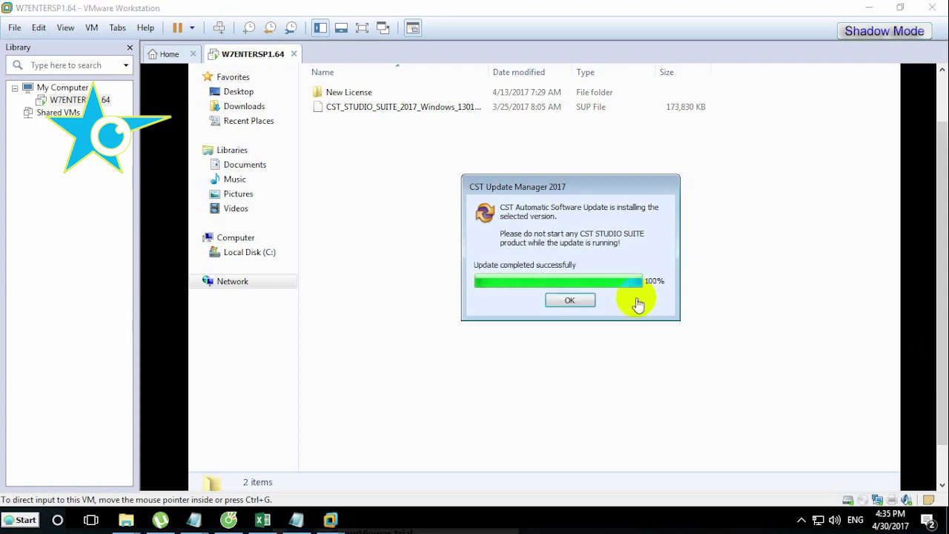
pyautogui.click(569, 299)
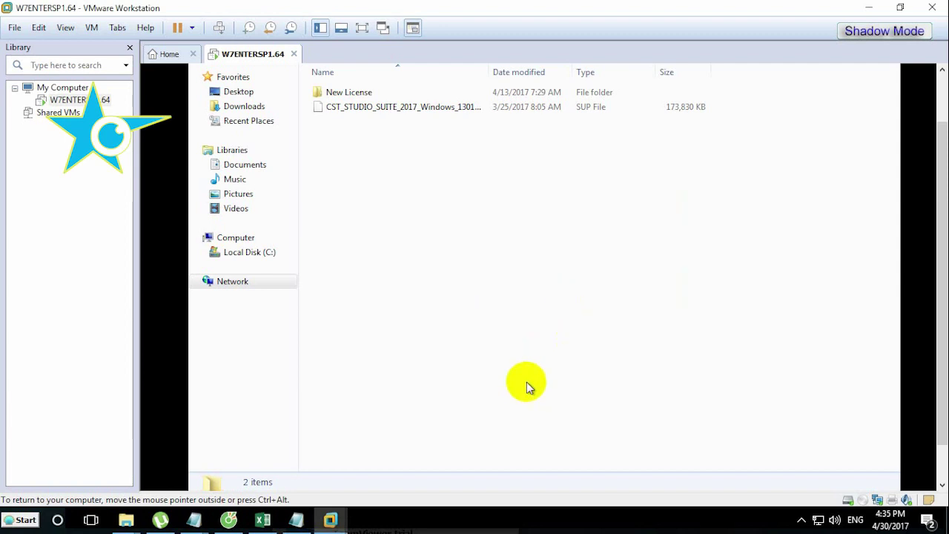
# - Copy the CST_patch application from the Crack folder and return to the virtual machine's Desktop folder
pyautogui.click(552, 523)
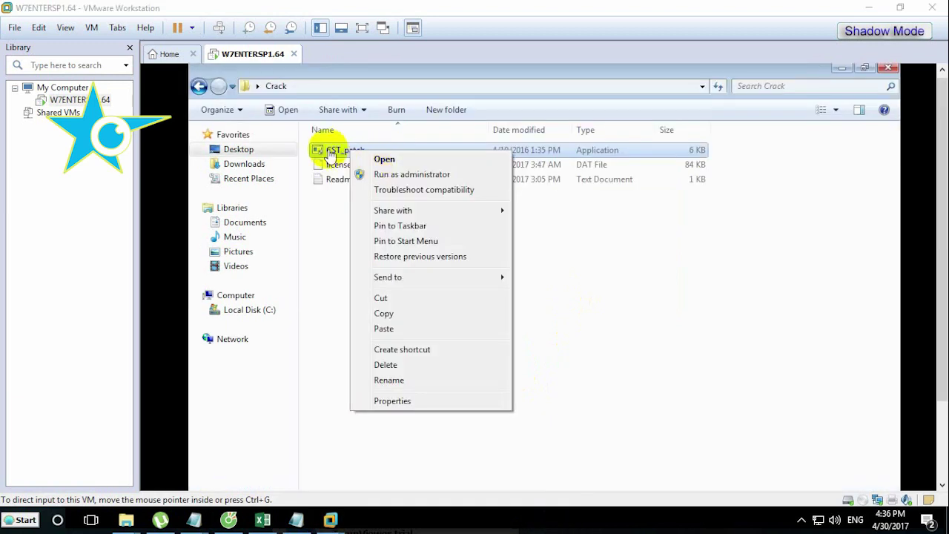
pyautogui.click(385, 315)
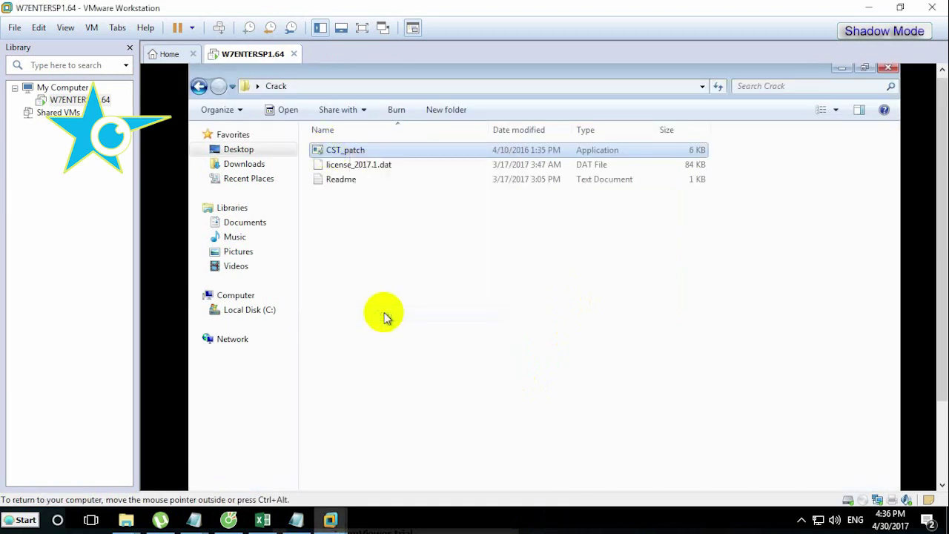
pyautogui.click(241, 151)
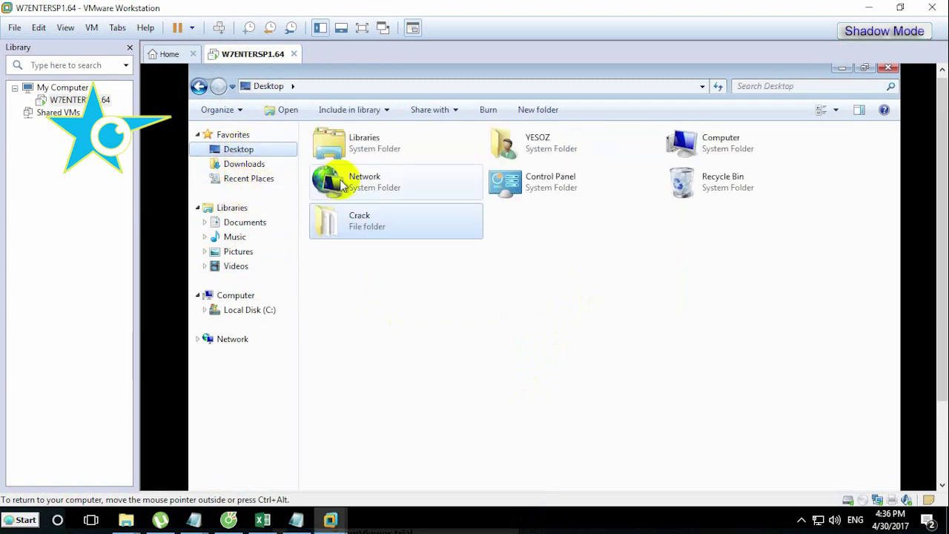
# - Open the installation folder through the CST STUDIO SUITE 2017 shortcut's file location and maximize its window
pyautogui.moveTo(940, 349); pyautogui.dragTo(939, 468)
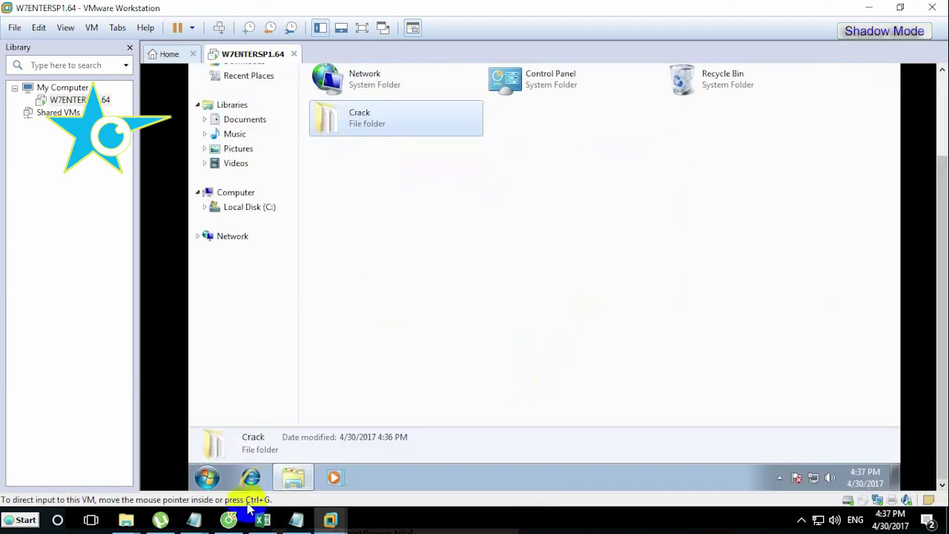
pyautogui.click(207, 478)
pyautogui.rightClick(252, 392)
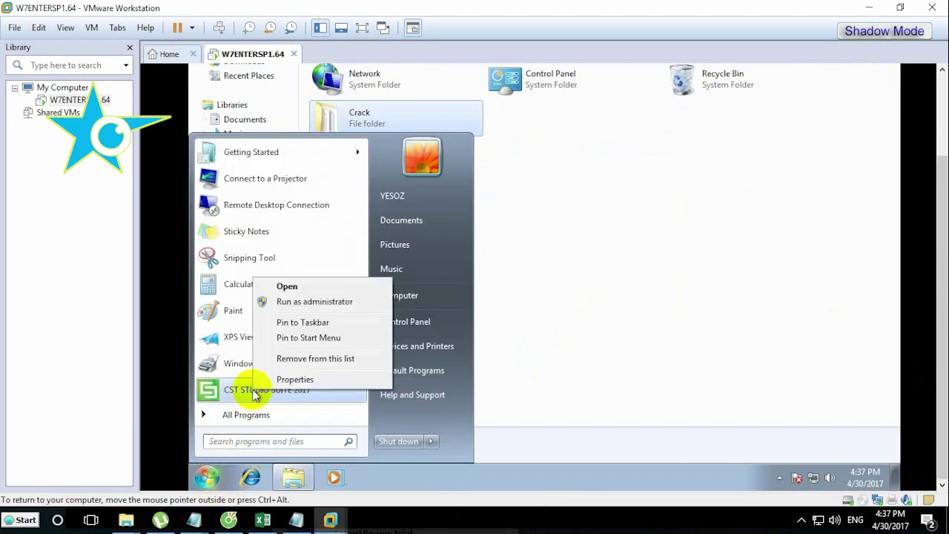
pyautogui.click(311, 378)
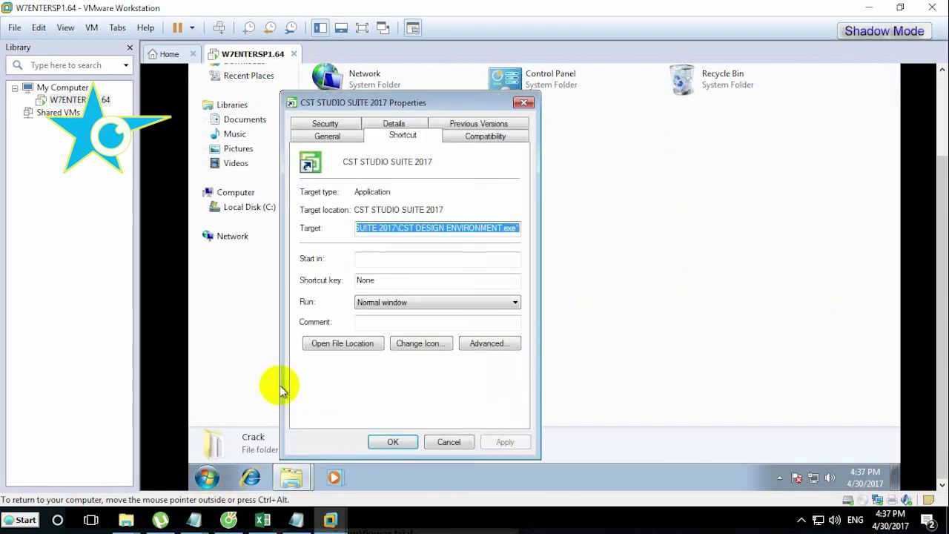
pyautogui.click(354, 342)
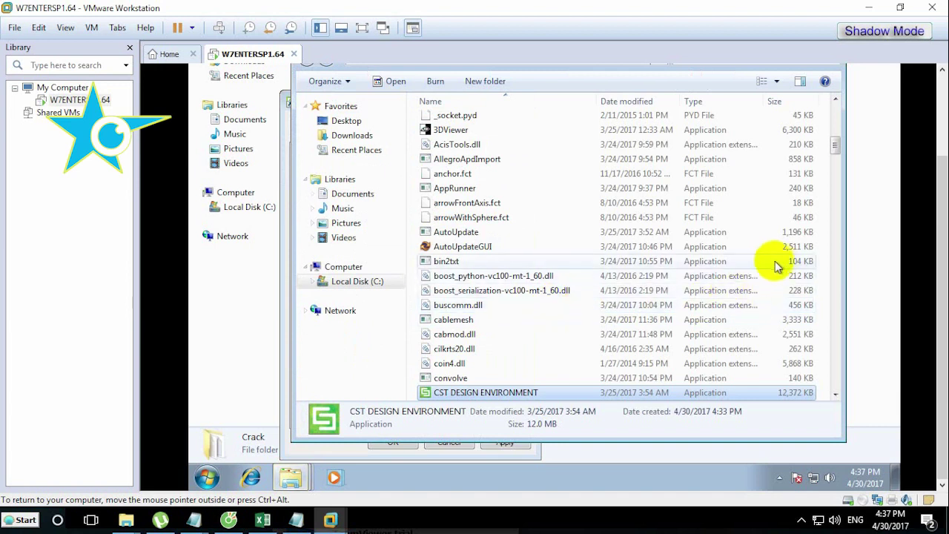
pyautogui.moveTo(942, 207); pyautogui.dragTo(939, 178)
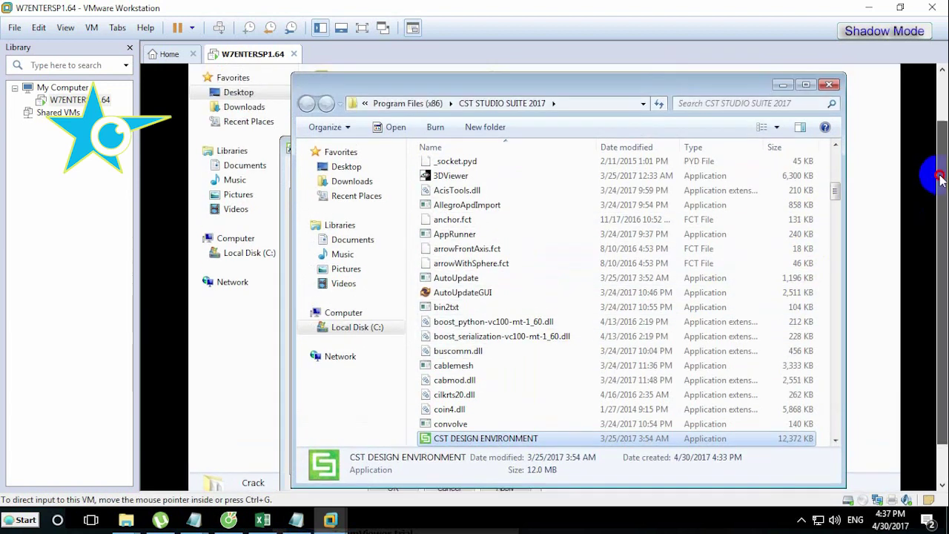
pyautogui.click(805, 84)
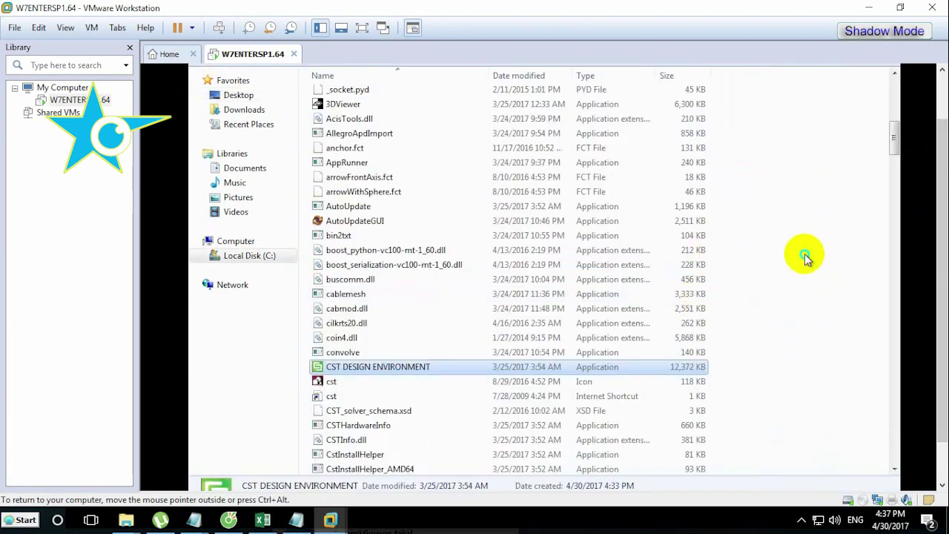
# - Show the CST STUDIO SUITE 2017 installation folder's contents as a list and paste CST_patch into it
pyautogui.rightClick(806, 255)
pyautogui.moveTo(774, 264)
pyautogui.click(629, 323)
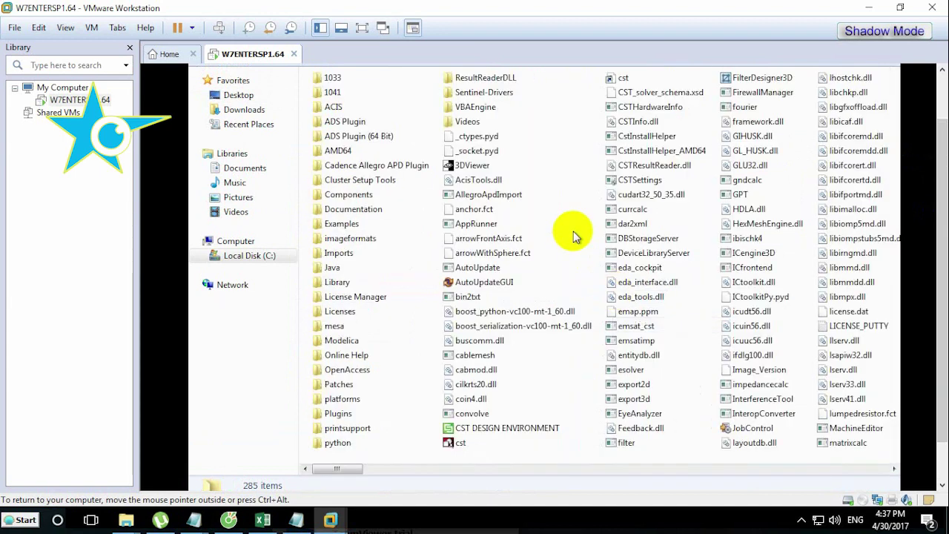
pyautogui.rightClick(572, 215)
pyautogui.click(606, 314)
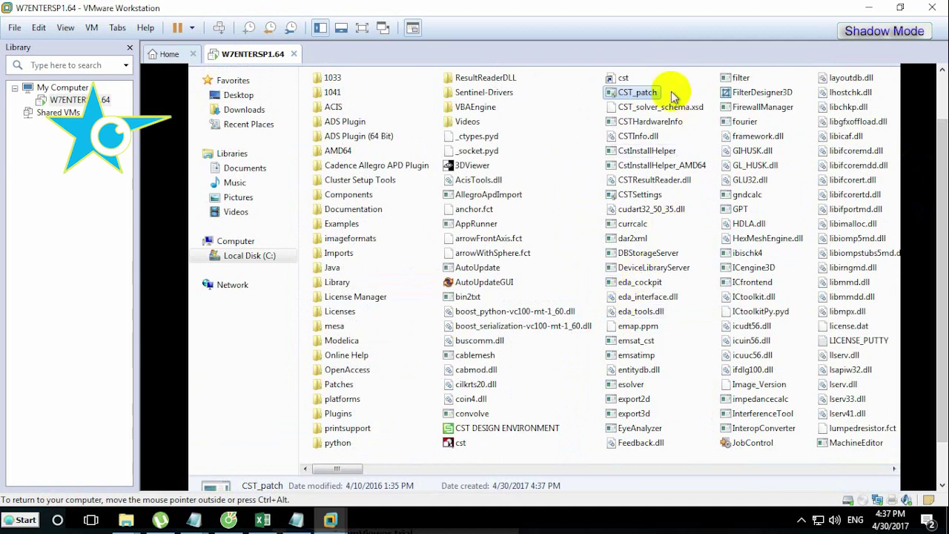
# - Run CST_patch as administrator from the CST STUDIO SUITE 2017 installation folder
pyautogui.rightClick(640, 94)
pyautogui.click(656, 120)
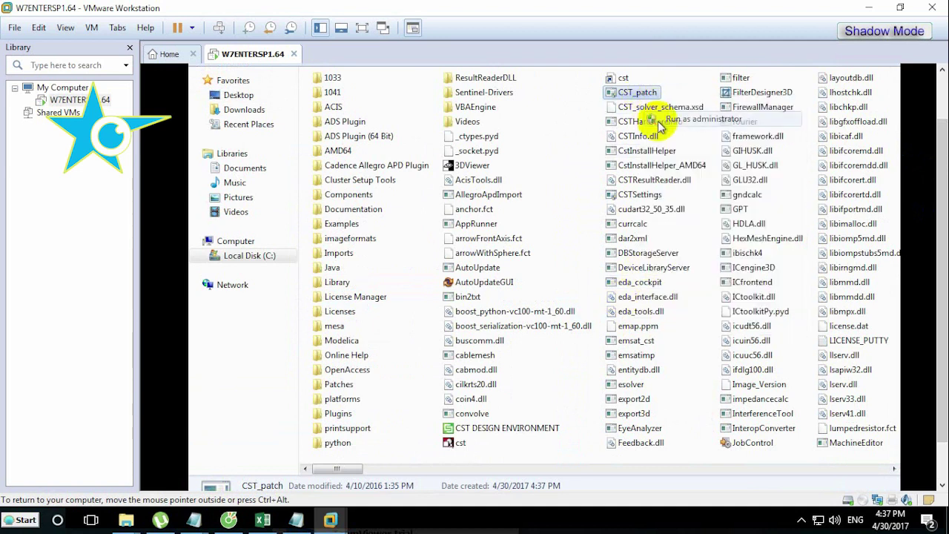
pyautogui.click(603, 299)
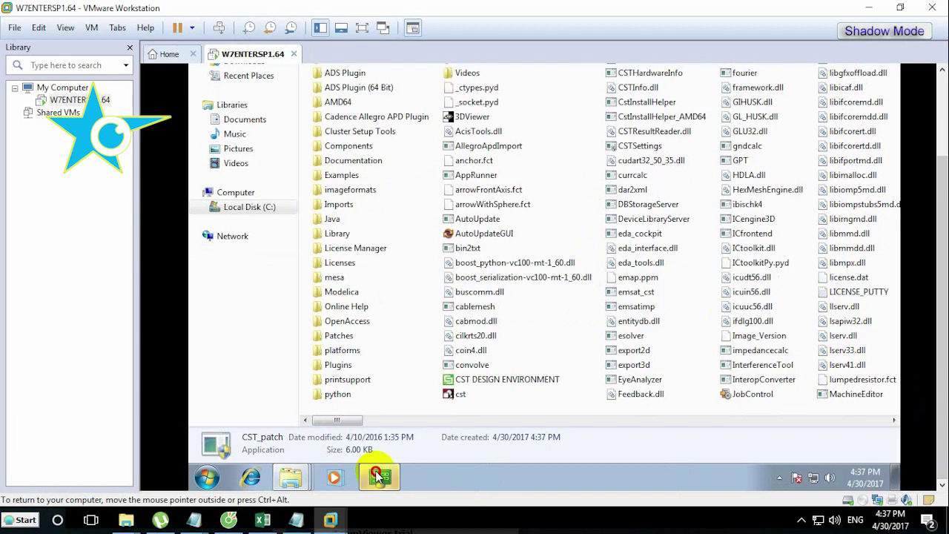
# - Lower the User Account Control notifications to the lowest level and apply the change
pyautogui.click(378, 477)
pyautogui.moveTo(383, 180); pyautogui.dragTo(383, 270)
pyautogui.click(661, 366)
pyautogui.click(602, 229)
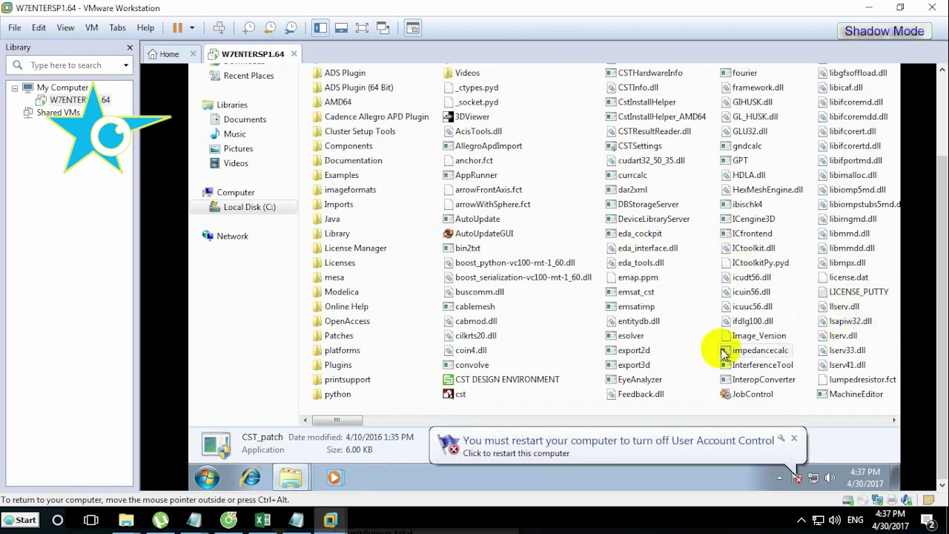
# - Turn off Windows Firewall for both the home or work and the public network locations in the virtual machine
pyautogui.click(941, 258)
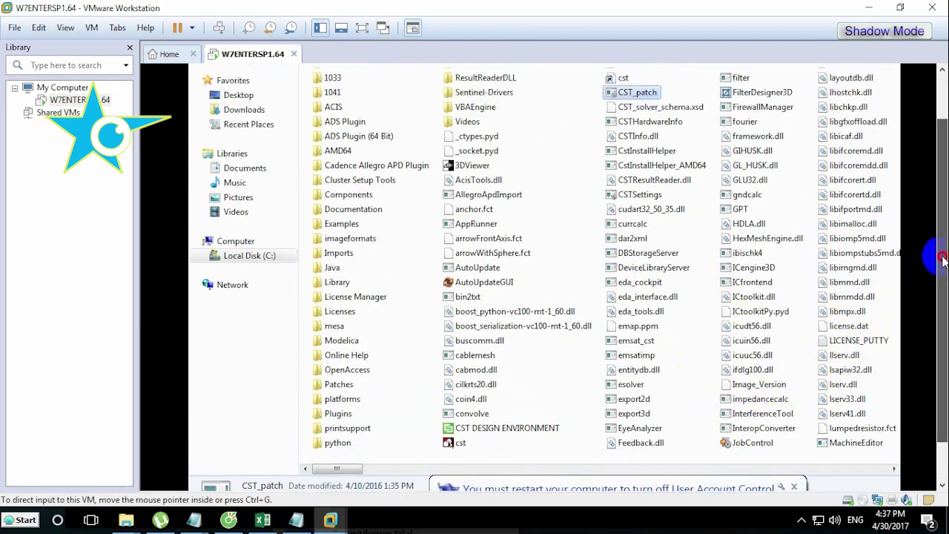
pyautogui.moveTo(941, 258); pyautogui.dragTo(925, 212)
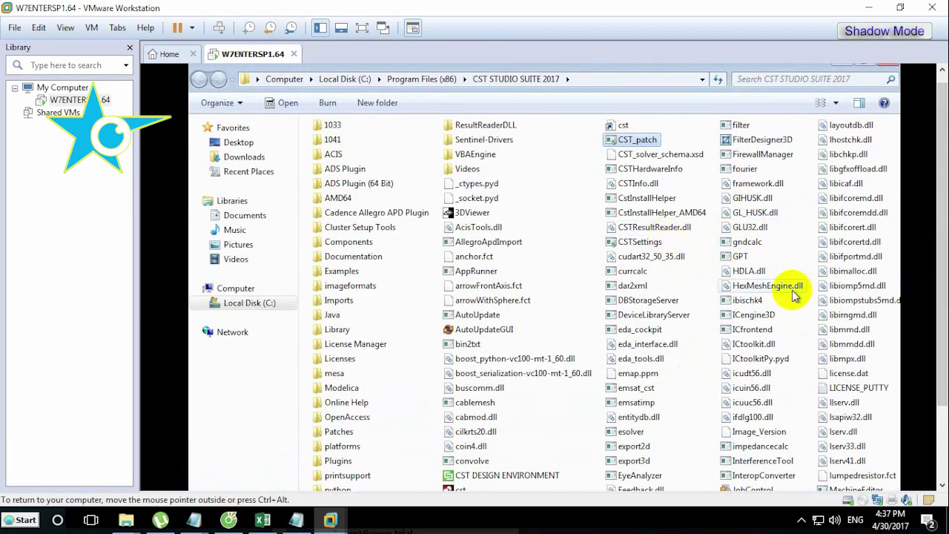
pyautogui.scroll(-3, 929, 329)
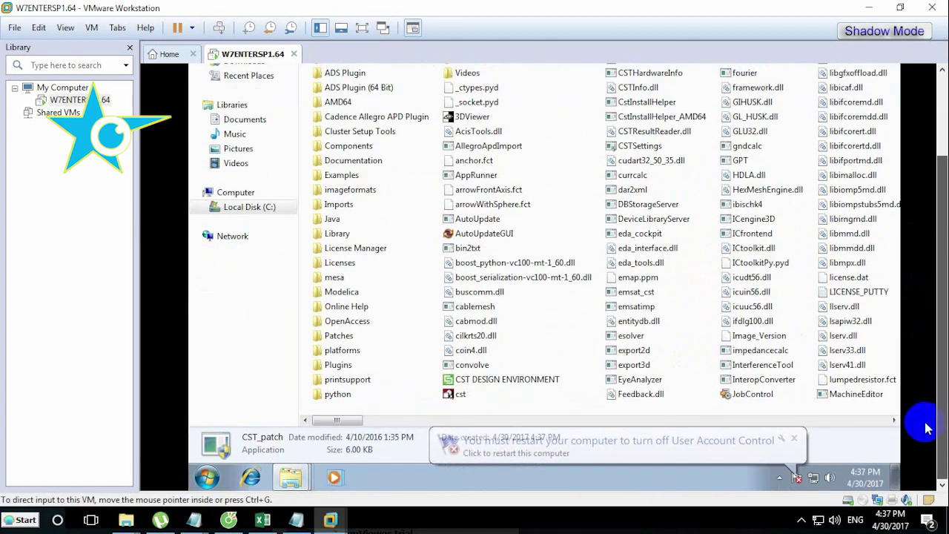
pyautogui.click(206, 477)
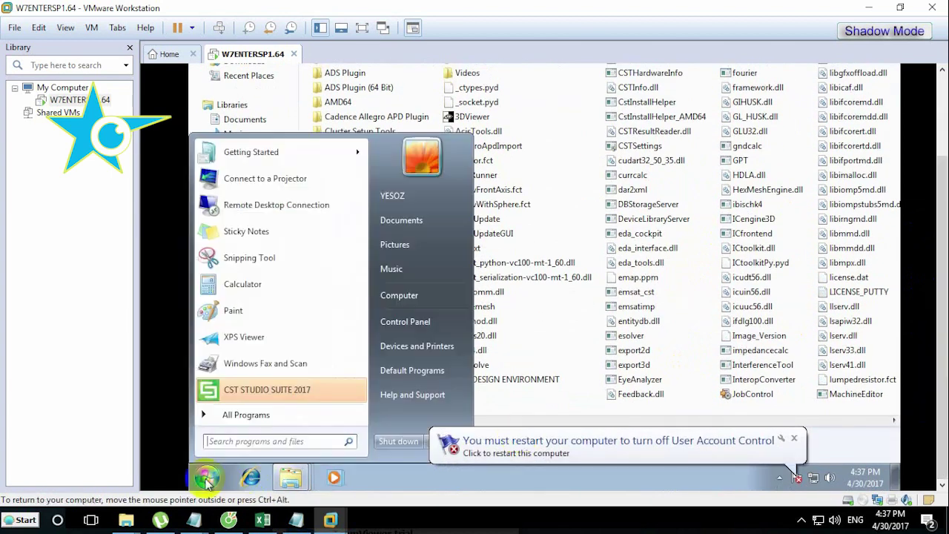
pyautogui.click(407, 323)
pyautogui.click(437, 130)
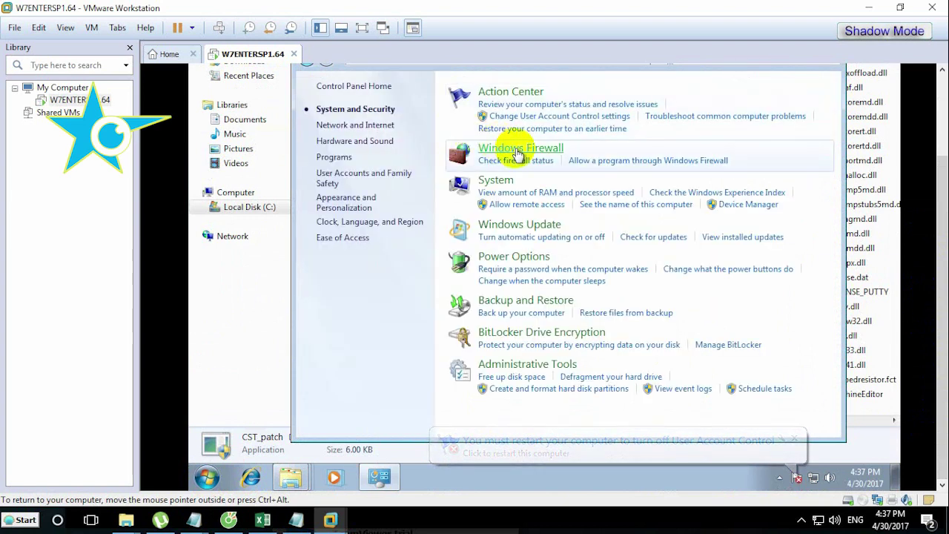
pyautogui.click(517, 150)
pyautogui.click(350, 158)
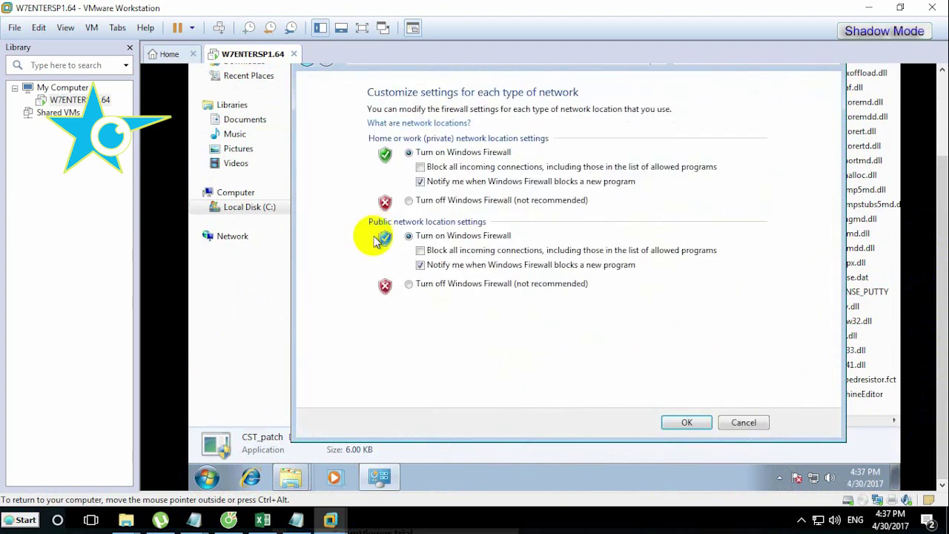
pyautogui.click(409, 283)
pyautogui.click(409, 200)
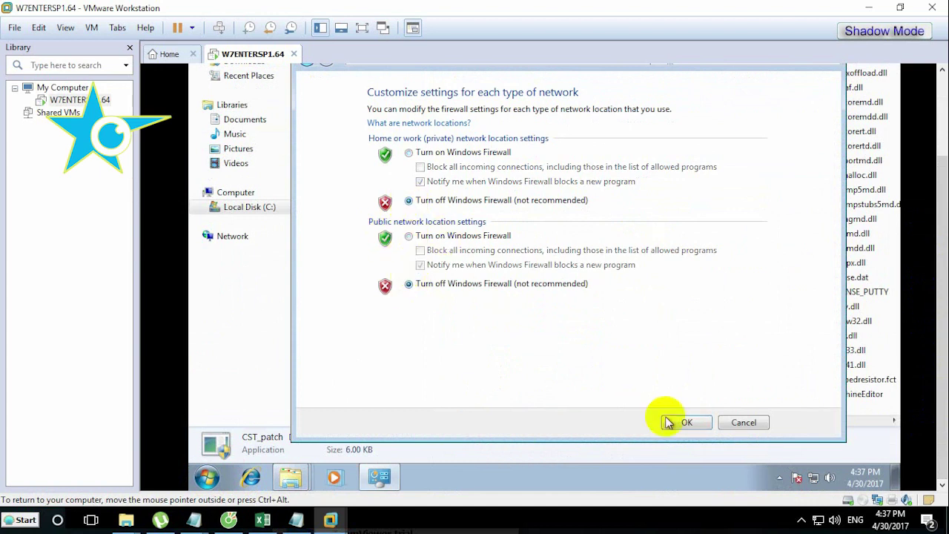
pyautogui.click(686, 422)
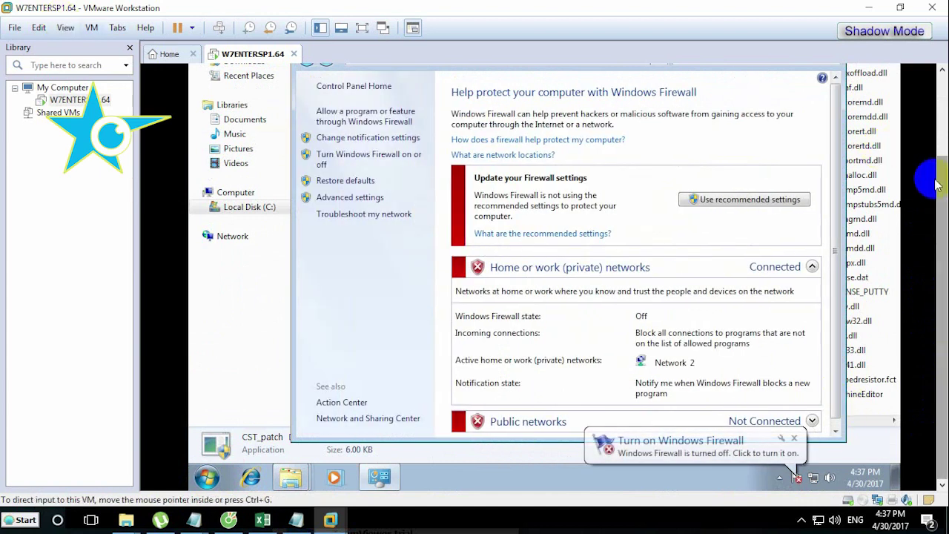
# - Search Control Panel for "de", launch Windows Defender and open its Options page
pyautogui.moveTo(941, 199); pyautogui.dragTo(925, 121)
pyautogui.click(773, 151)
pyautogui.write('de')
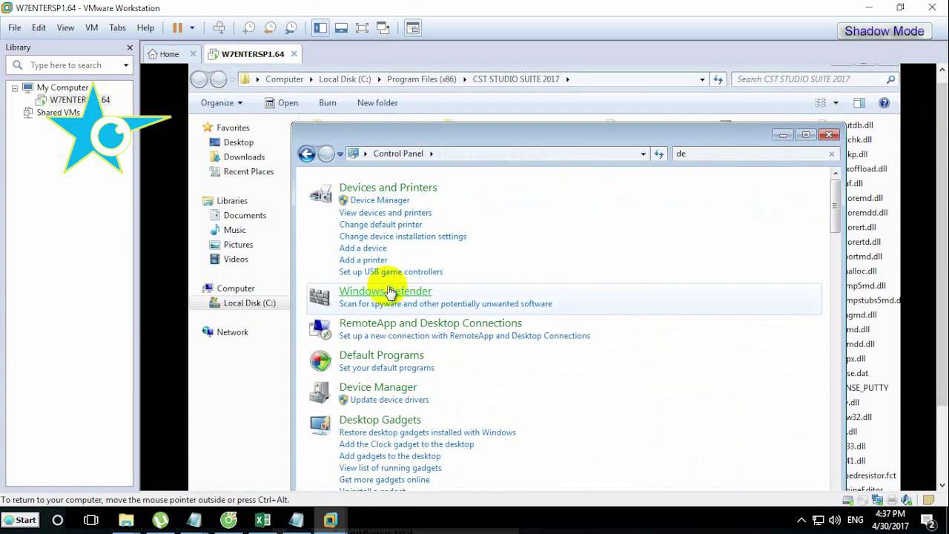
pyautogui.click(389, 291)
pyautogui.click(526, 136)
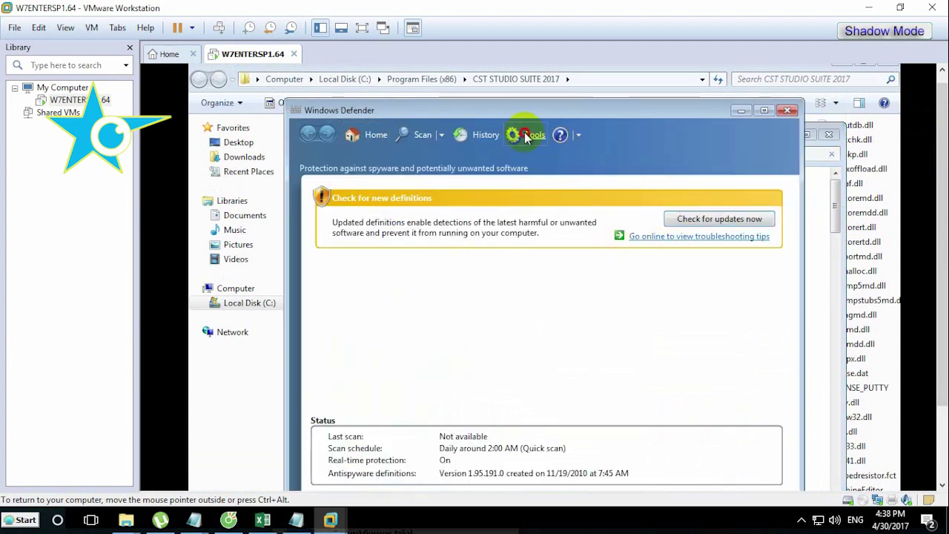
pyautogui.click(385, 242)
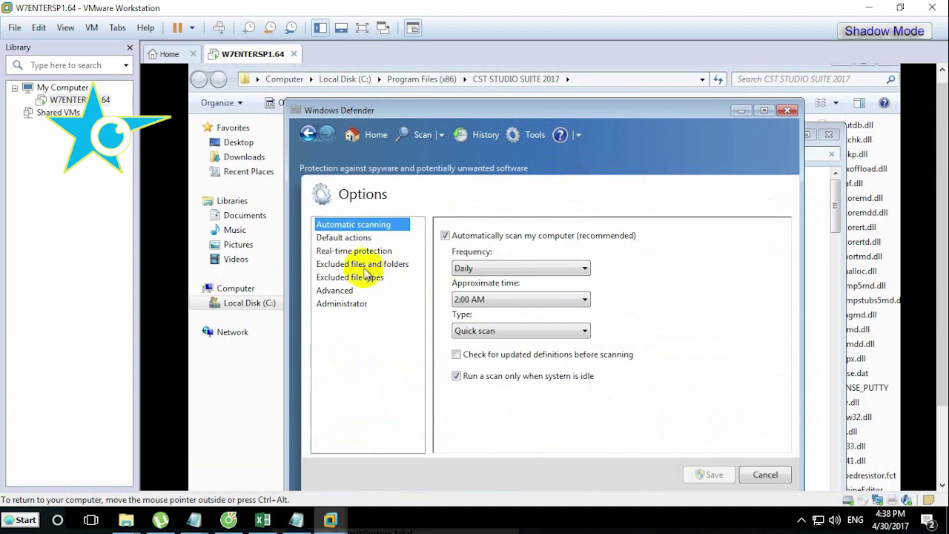
# - Turn off real-time protection in Windows Defender, save the options, and close Windows Defender and Control Panel
pyautogui.click(347, 251)
pyautogui.click(445, 236)
pyautogui.click(708, 474)
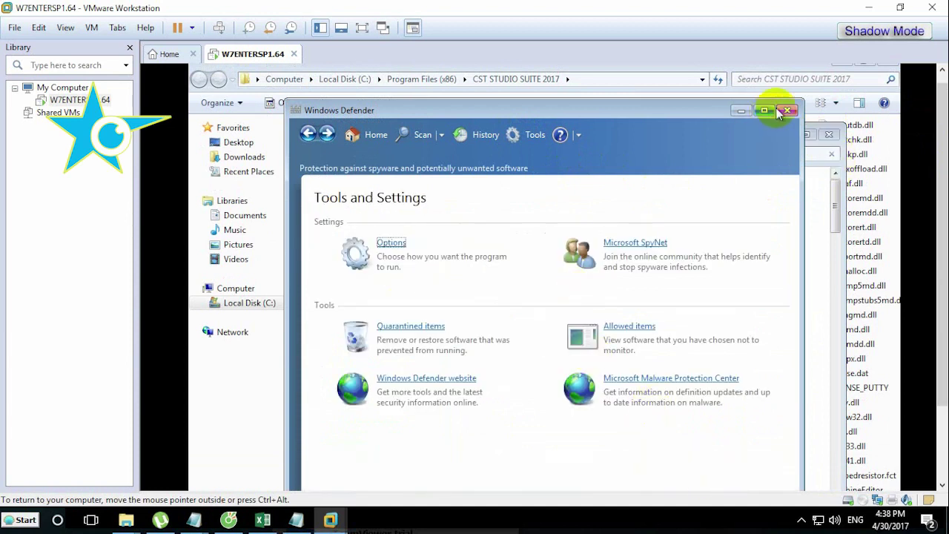
pyautogui.click(779, 110)
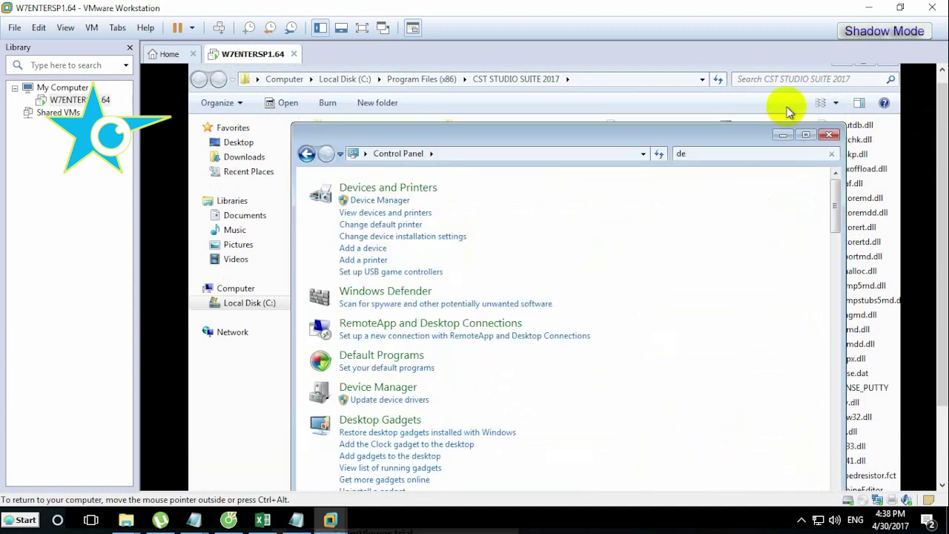
pyautogui.click(830, 136)
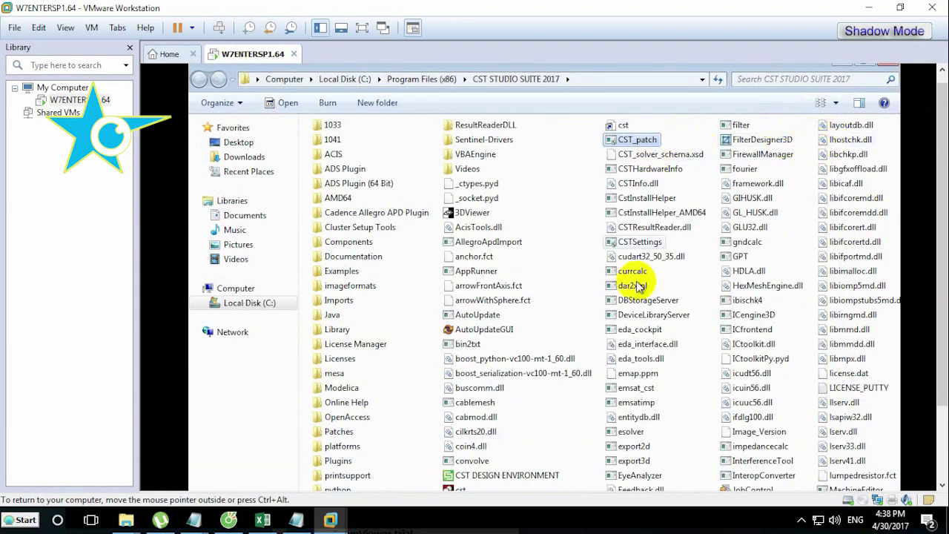
pyautogui.moveTo(941, 289); pyautogui.dragTo(941, 363)
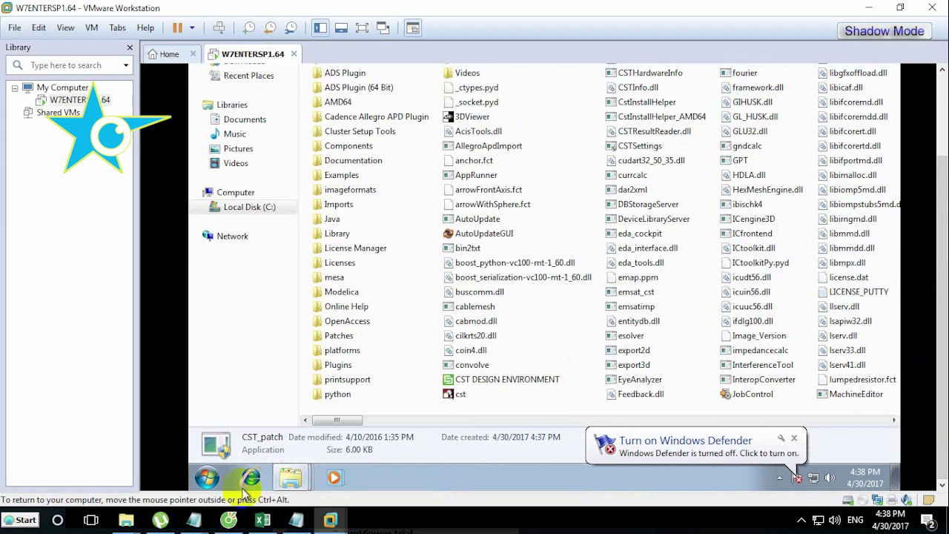
# - Search the virtual machine's Control Panel for "de" and open Windows Defender
pyautogui.click(206, 476)
pyautogui.click(416, 323)
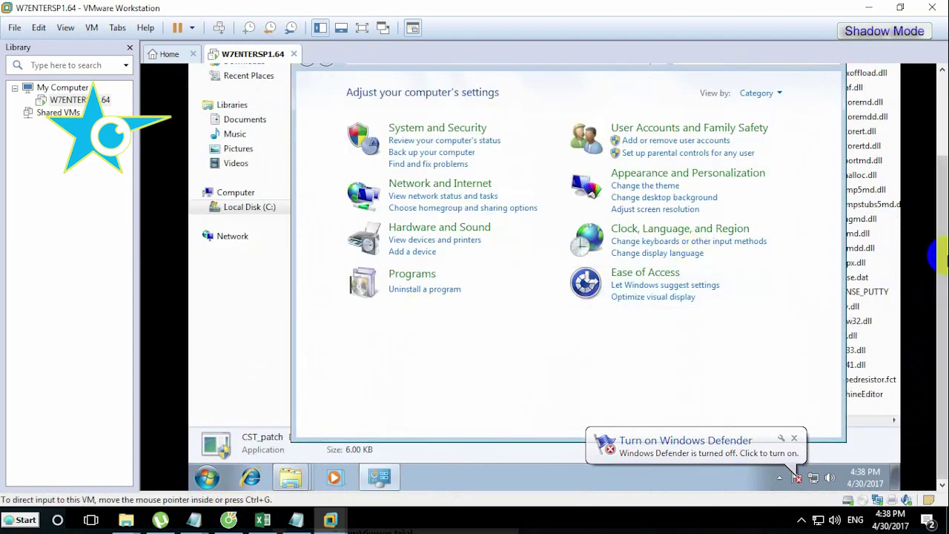
pyautogui.moveTo(931, 212); pyautogui.dragTo(927, 149)
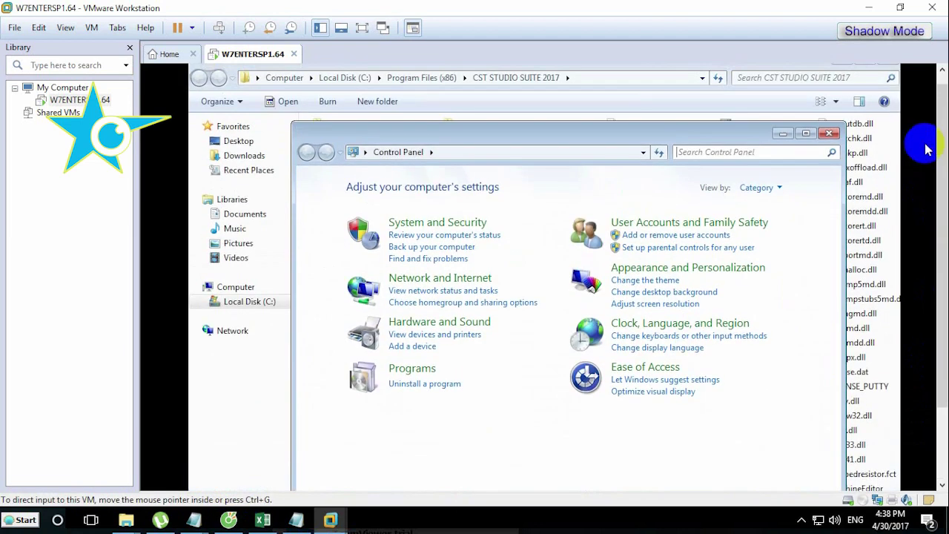
pyautogui.click(708, 153)
pyautogui.write('de')
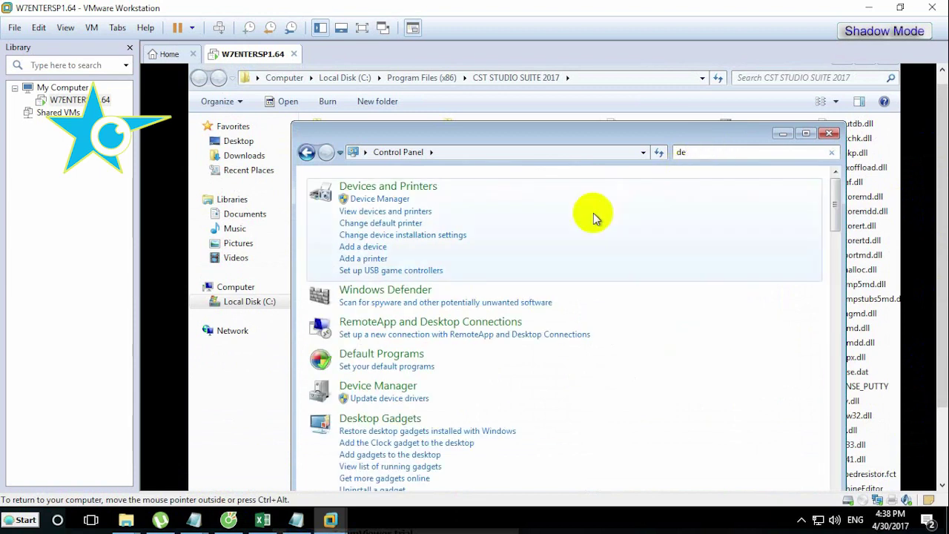
pyautogui.click(393, 289)
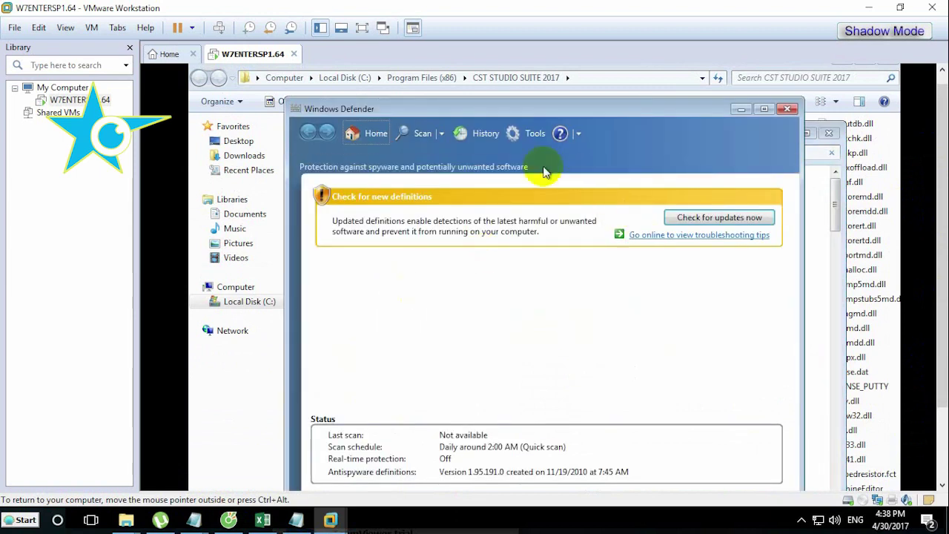
# - Check the real-time protection setting in Windows Defender's options without changing it, and close Windows Defender and Control Panel
pyautogui.click(535, 139)
pyautogui.click(386, 241)
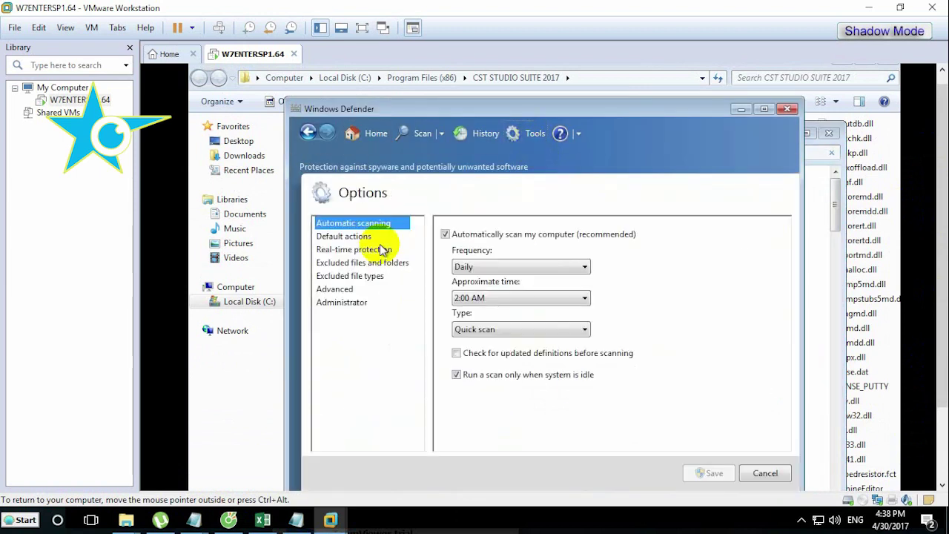
pyautogui.click(353, 251)
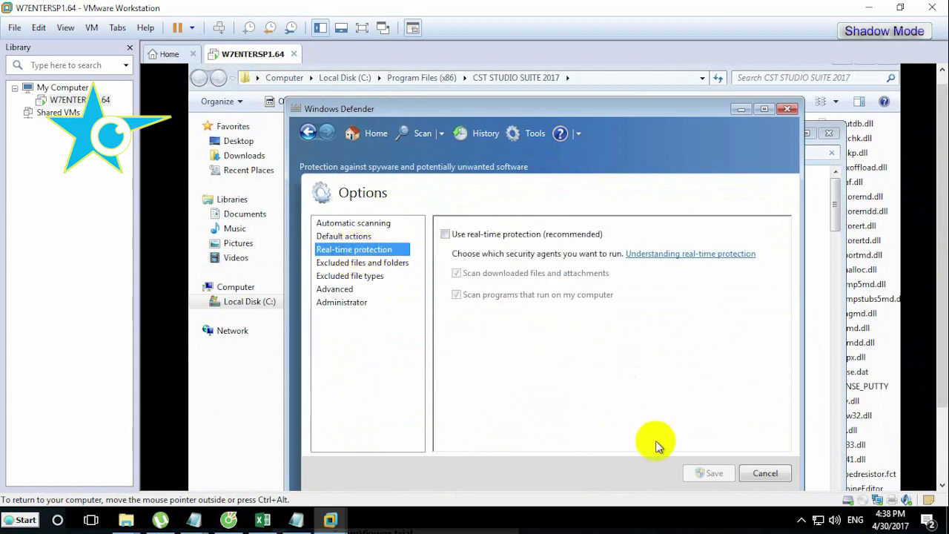
pyautogui.click(764, 473)
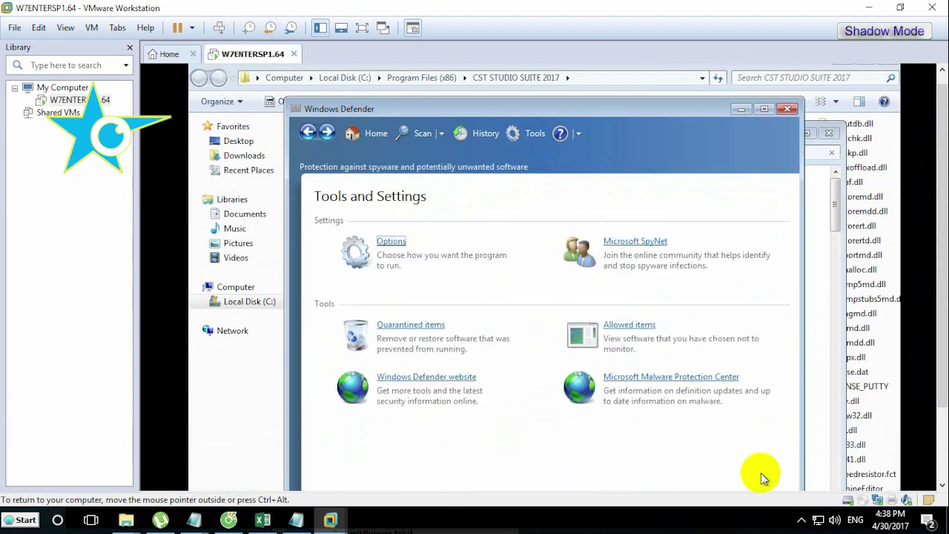
pyautogui.click(787, 109)
pyautogui.click(828, 132)
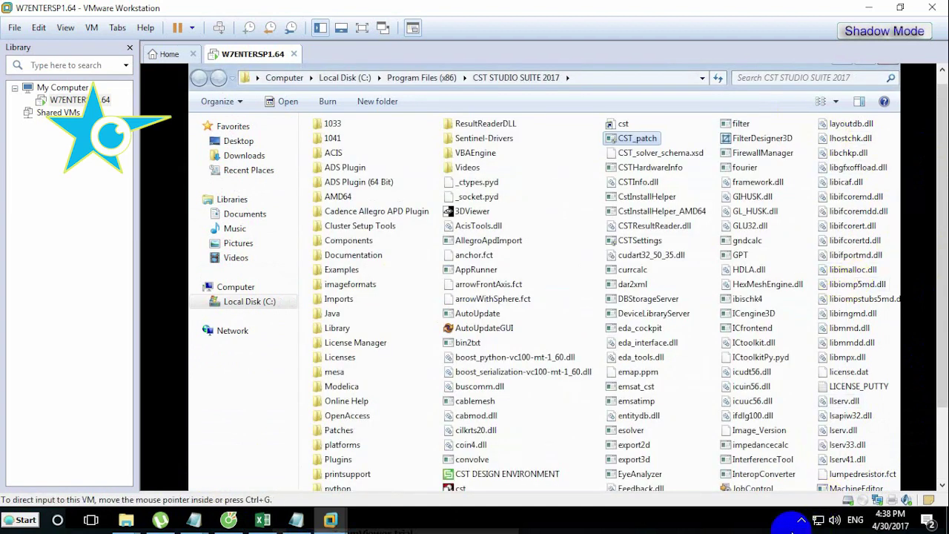
# - Run CST_patch as administrator from the CST STUDIO SUITE 2017 folder and close its console window
pyautogui.rightClick(640, 143)
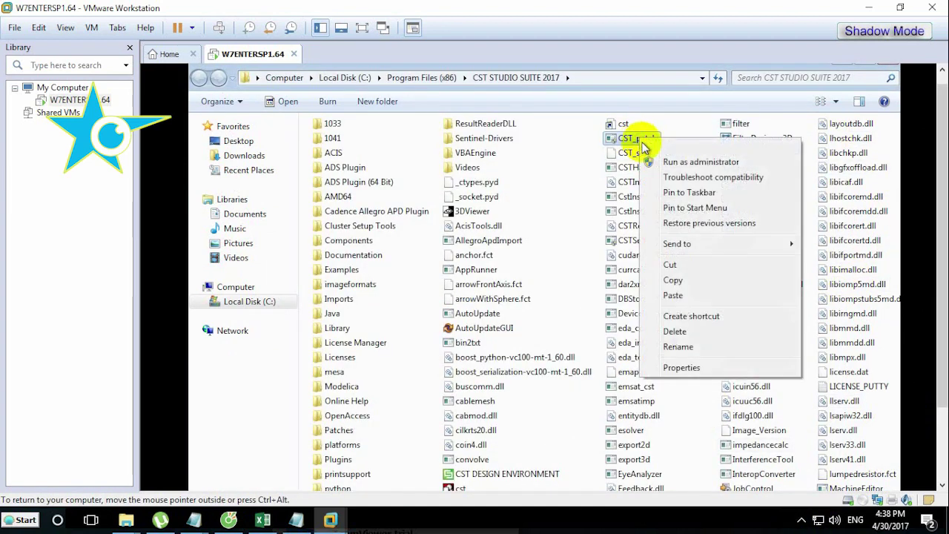
pyautogui.click(652, 163)
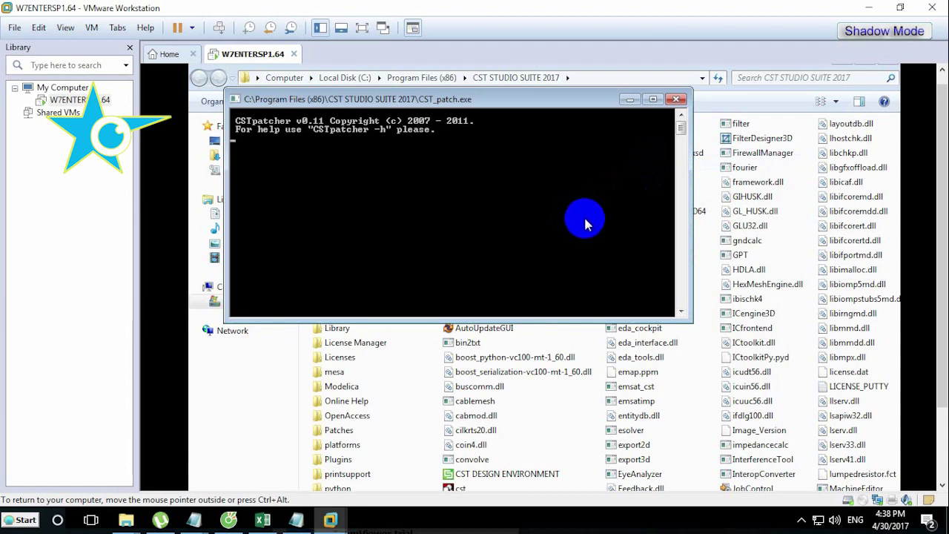
pyautogui.click(676, 100)
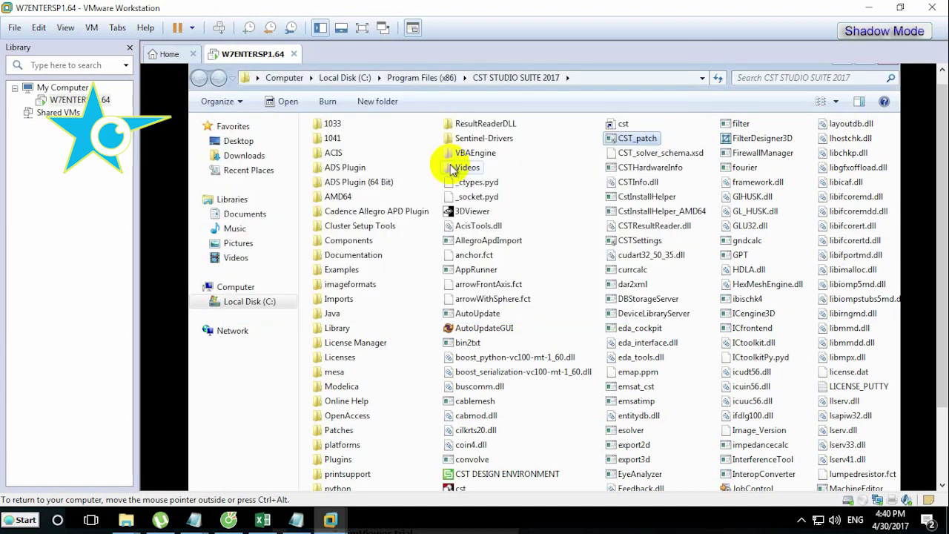
# - Open the Readme from the Crack folder on the virtual machine's desktop and shift its window aside
pyautogui.moveTo(928, 385); pyautogui.dragTo(925, 445)
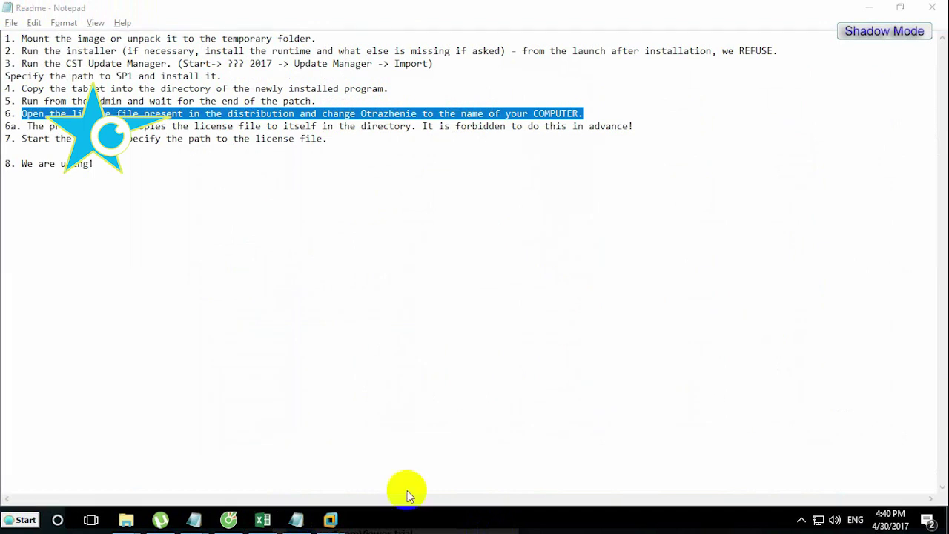
pyautogui.moveTo(330, 519)
pyautogui.click(396, 452)
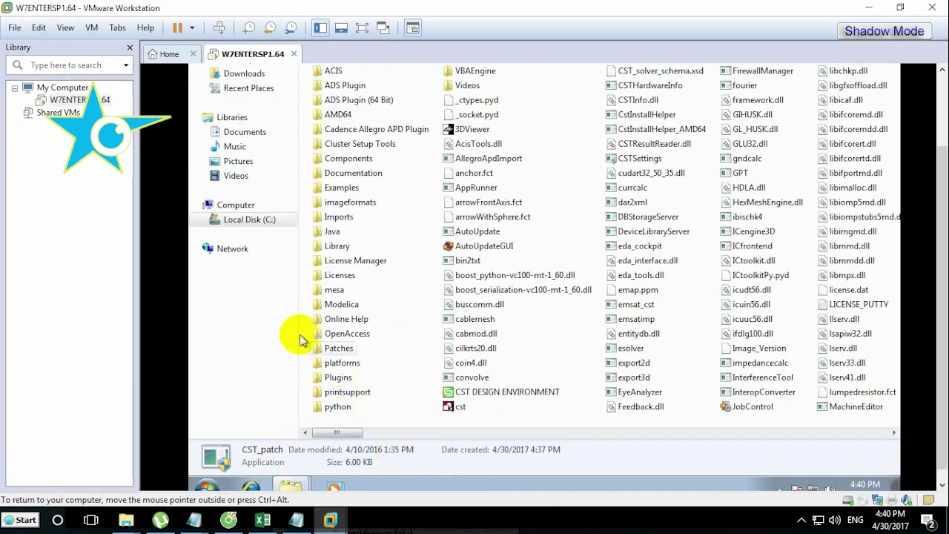
pyautogui.moveTo(926, 307); pyautogui.dragTo(938, 230)
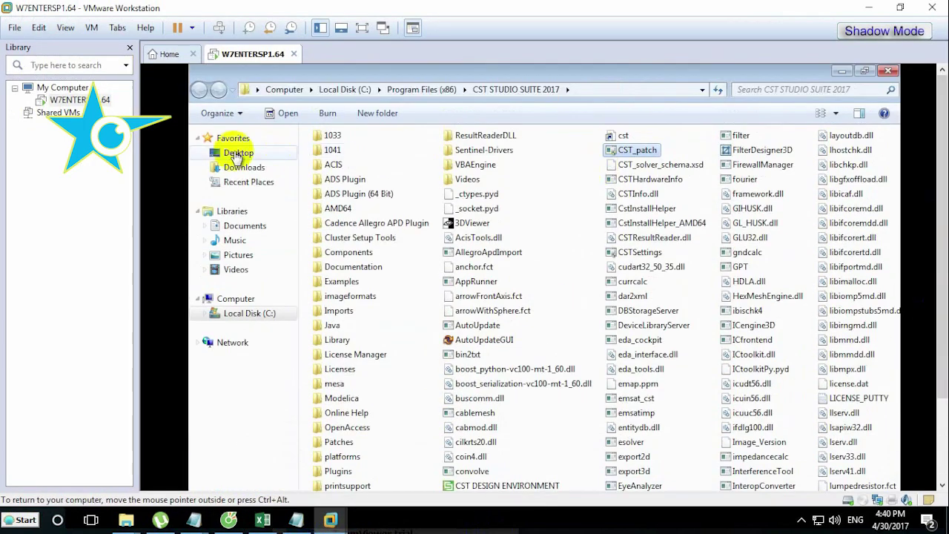
pyautogui.click(238, 152)
pyautogui.click(363, 234)
pyautogui.doubleClick(364, 234)
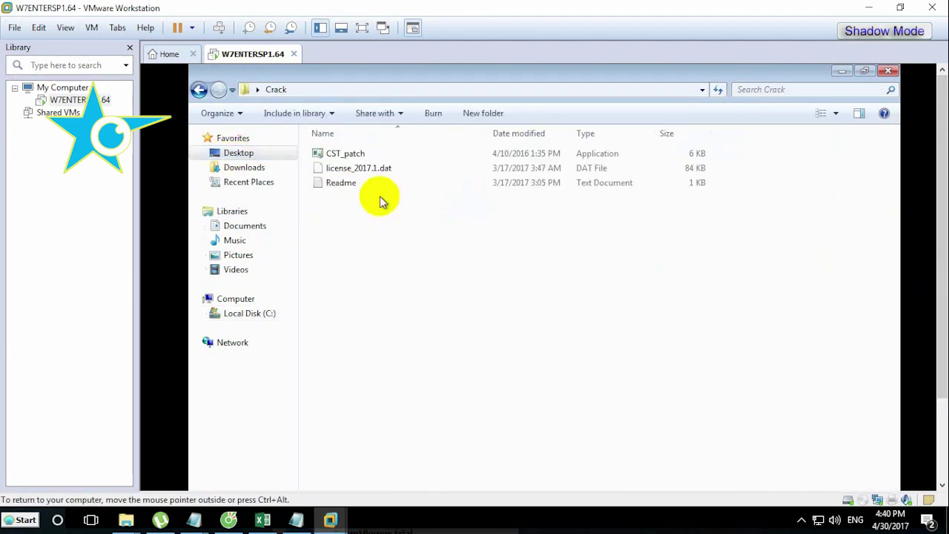
pyautogui.doubleClick(326, 183)
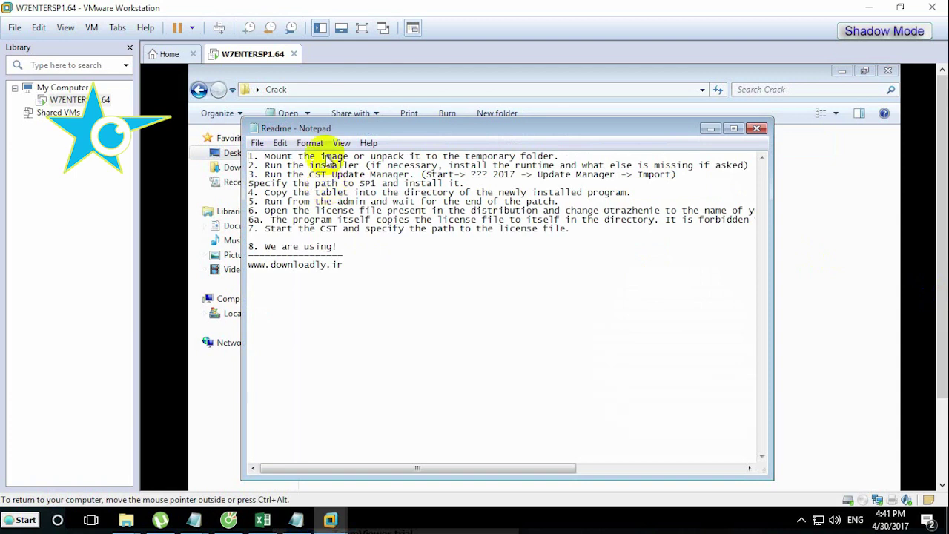
pyautogui.moveTo(310, 129); pyautogui.dragTo(334, 175)
# - Browse the network to the vmware-host computer and open its Shared Folders
pyautogui.click(199, 89)
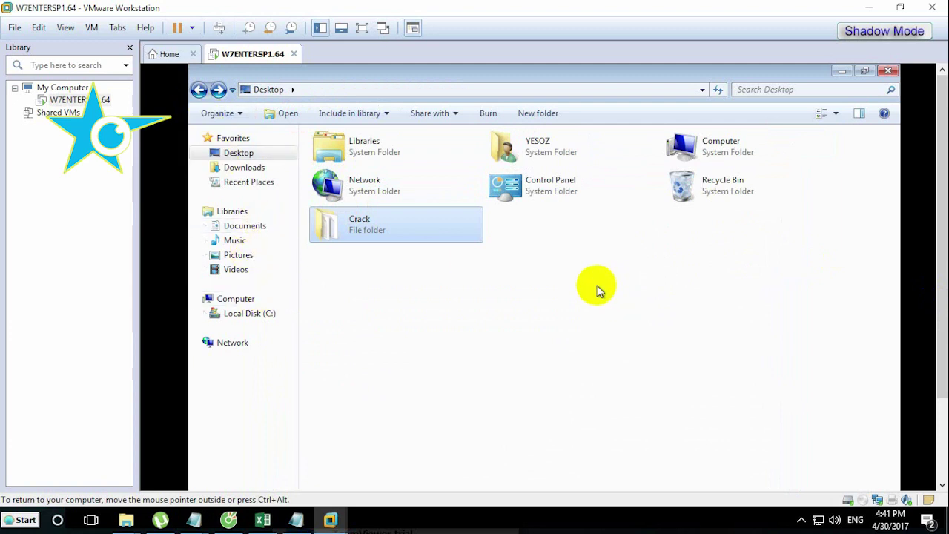
pyautogui.hotkey('ctrl', 'alt')
pyautogui.moveTo(938, 339); pyautogui.dragTo(943, 392)
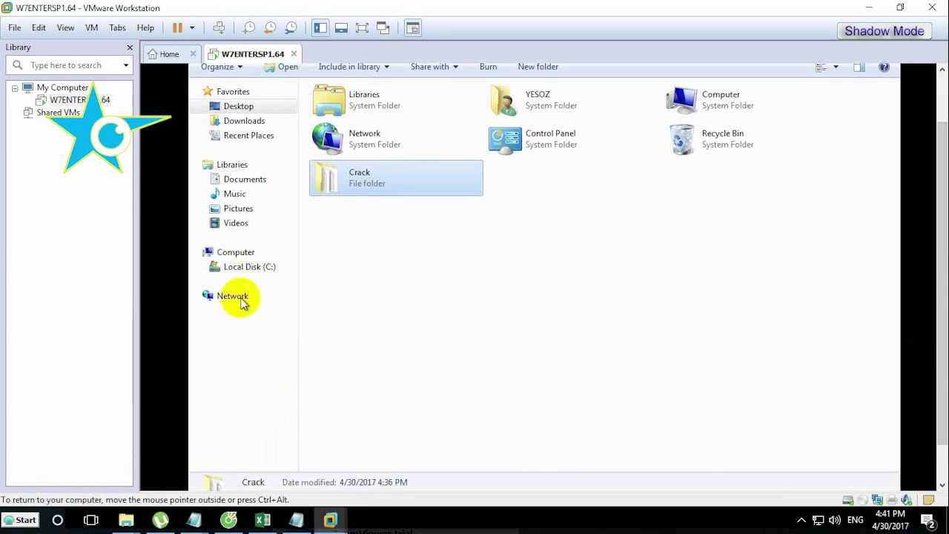
pyautogui.click(243, 303)
pyautogui.click(232, 285)
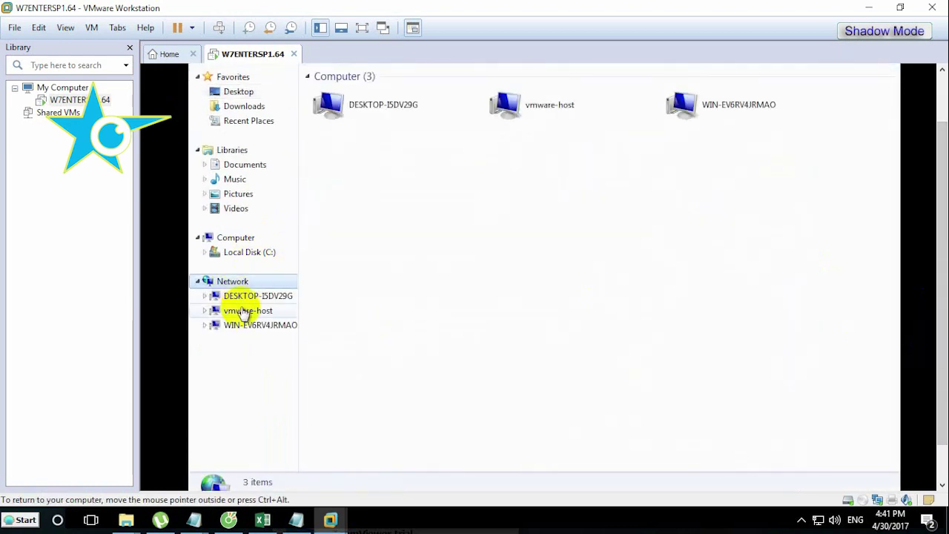
pyautogui.click(241, 311)
pyautogui.doubleClick(341, 88)
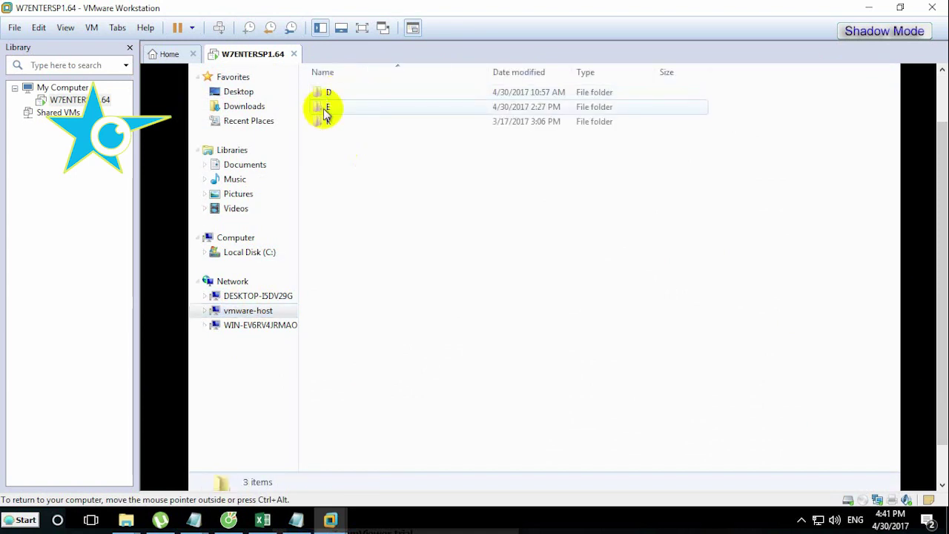
pyautogui.click(324, 110)
pyautogui.doubleClick(324, 110)
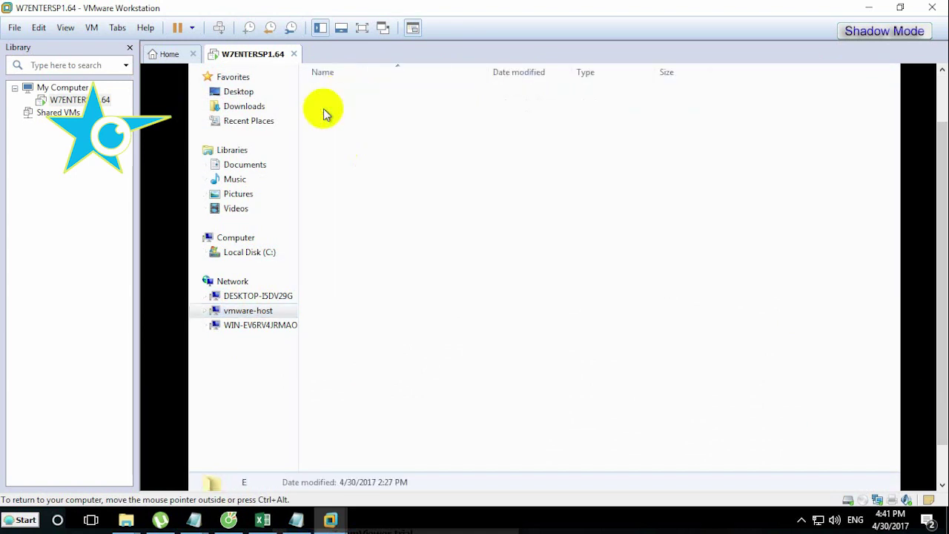
pyautogui.click(345, 92)
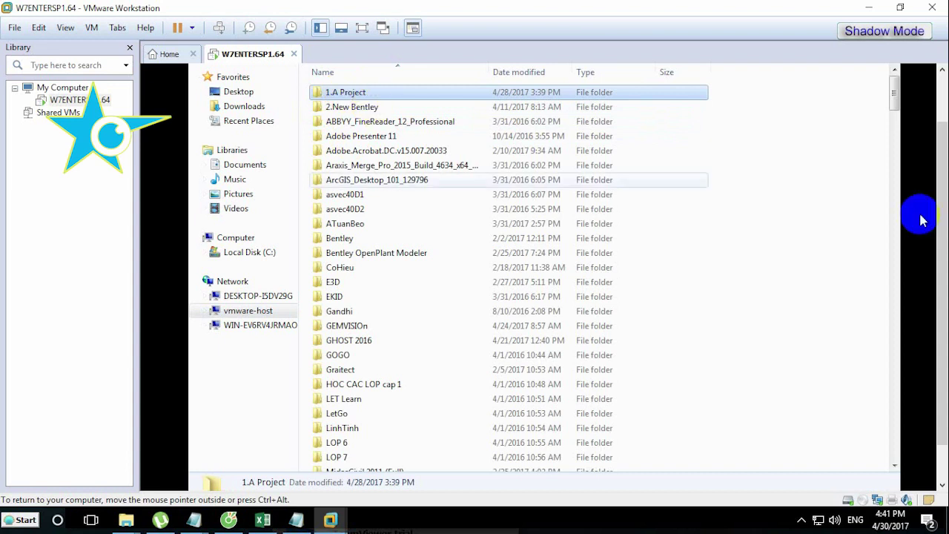
pyautogui.scroll(2, 927, 265)
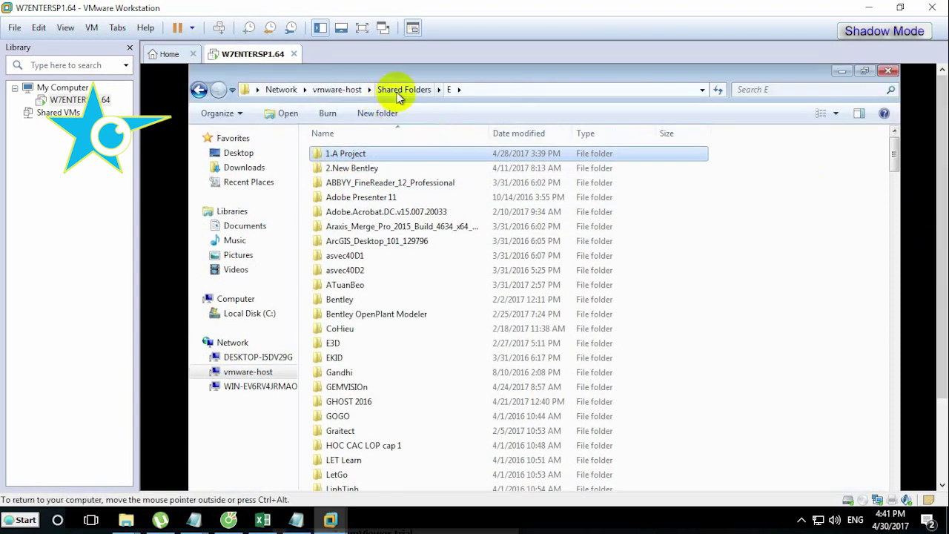
pyautogui.click(389, 89)
# - Copy license_2017.2.dat from the New License folder of CST_STUDIO_SUITE_2017.02_Update in the shared D folder
pyautogui.doubleClick(331, 155)
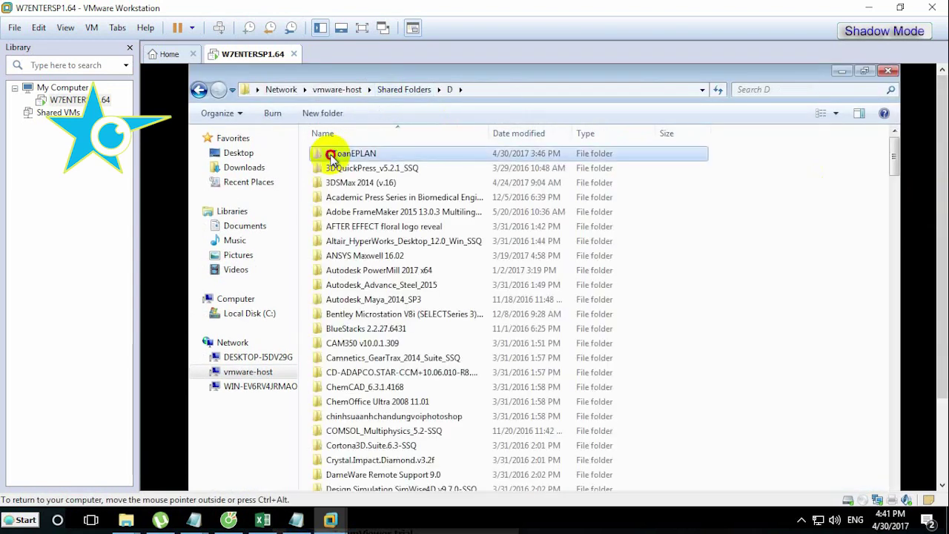
pyautogui.doubleClick(331, 155)
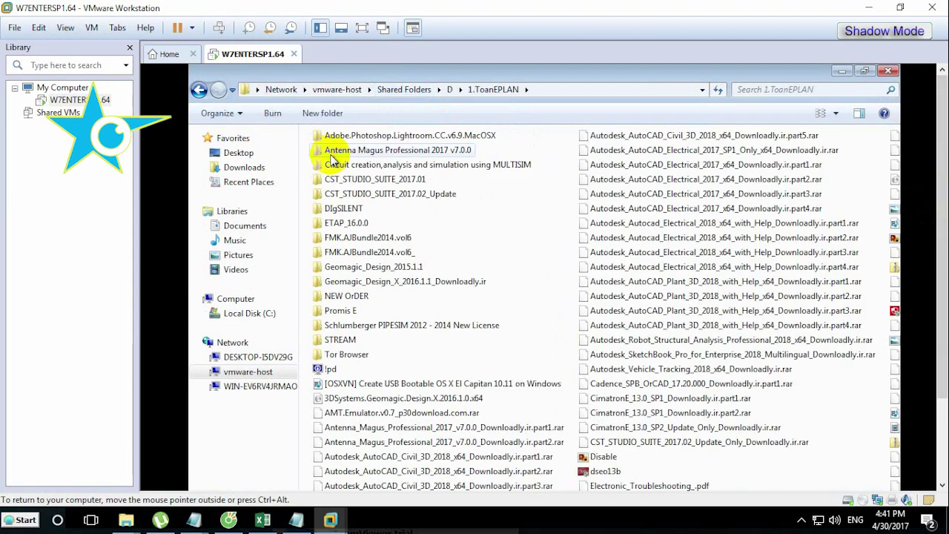
pyautogui.doubleClick(407, 193)
pyautogui.doubleClick(358, 156)
pyautogui.doubleClick(352, 154)
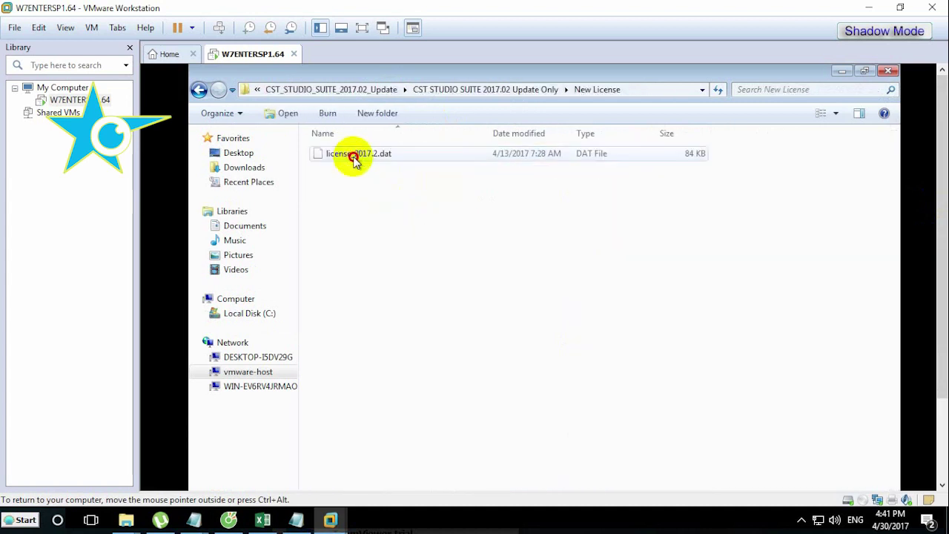
pyautogui.click(354, 158)
pyautogui.rightClick(353, 159)
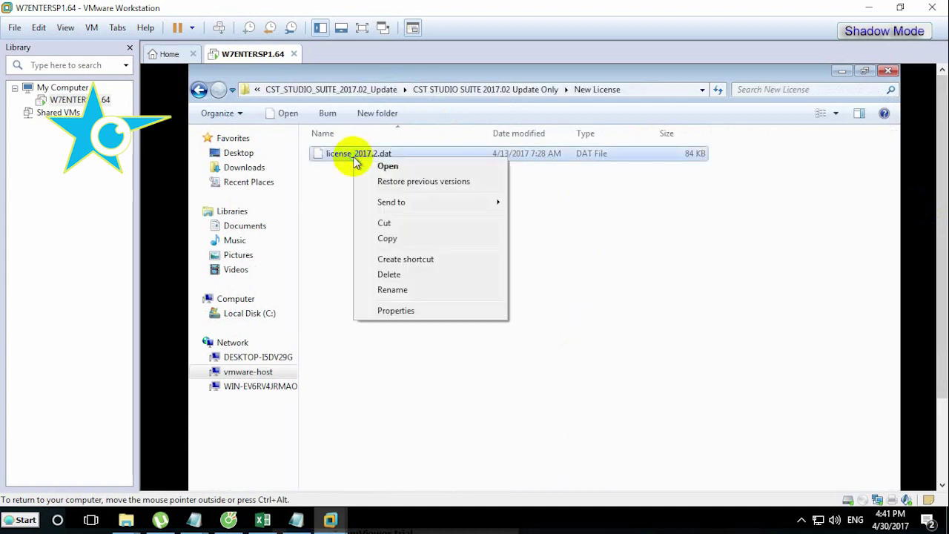
pyautogui.click(386, 238)
# - Paste the copied license_2017.2.dat into the Crack folder on the virtual machine's desktop
pyautogui.click(257, 158)
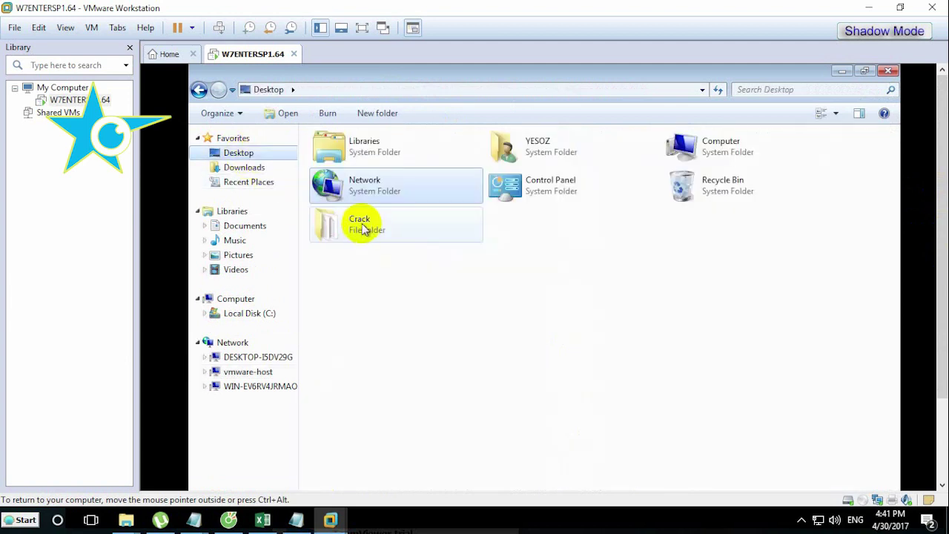
pyautogui.doubleClick(364, 227)
pyautogui.rightClick(390, 256)
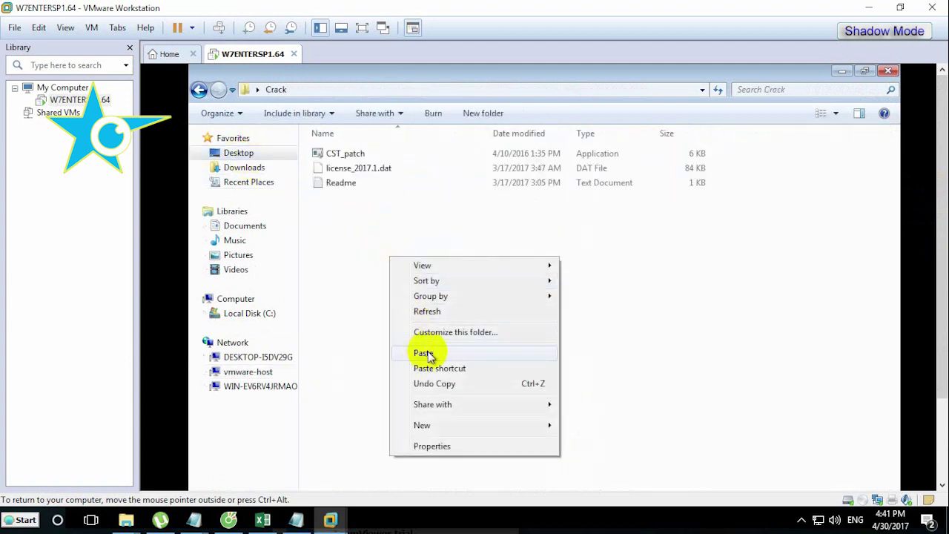
pyautogui.click(424, 352)
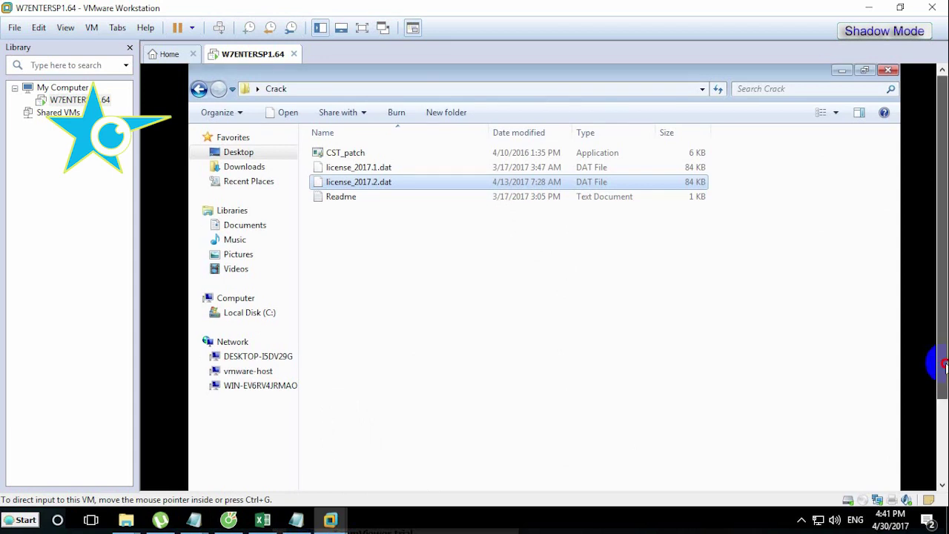
# - Review the license file instructions in the Readme and move its window down to uncover the Crack folder's files
pyautogui.click(399, 475)
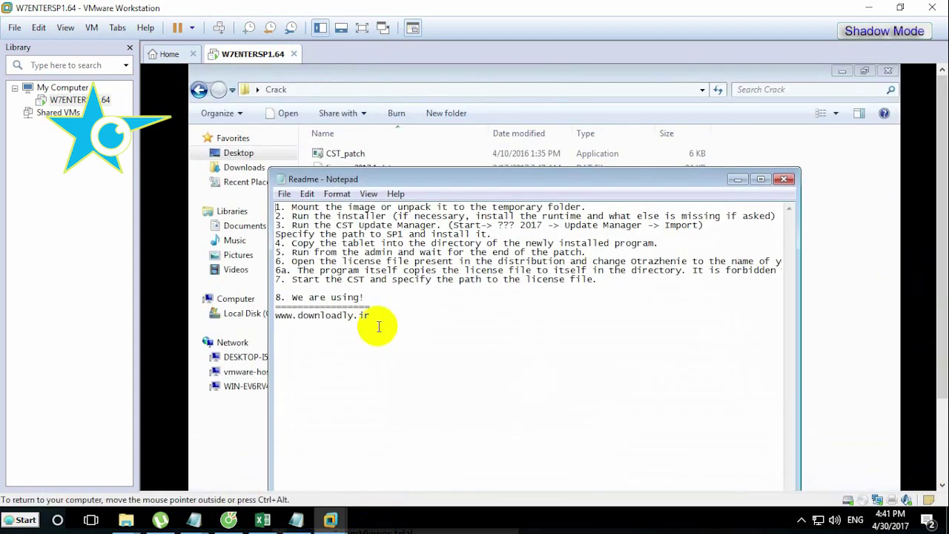
pyautogui.moveTo(371, 317); pyautogui.dragTo(199, 282)
pyautogui.click(342, 315)
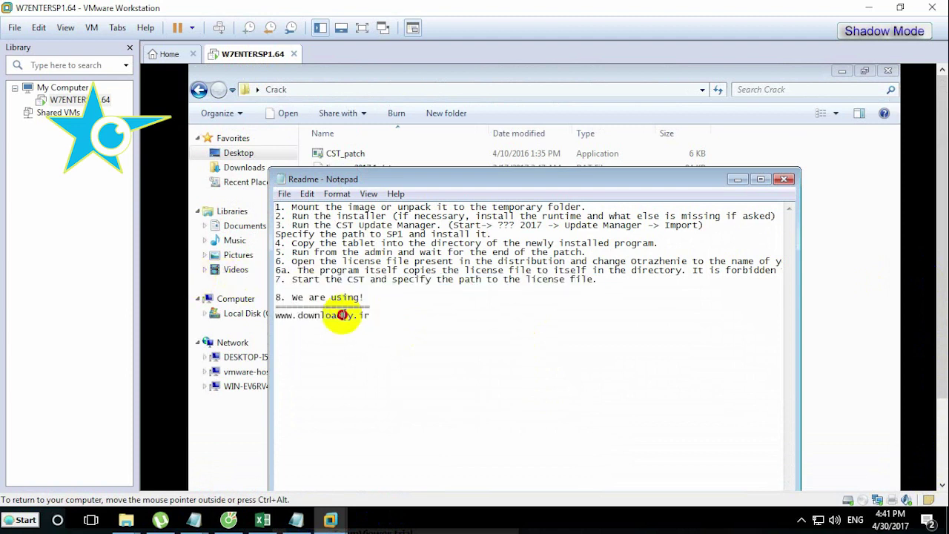
pyautogui.moveTo(681, 186); pyautogui.dragTo(689, 381)
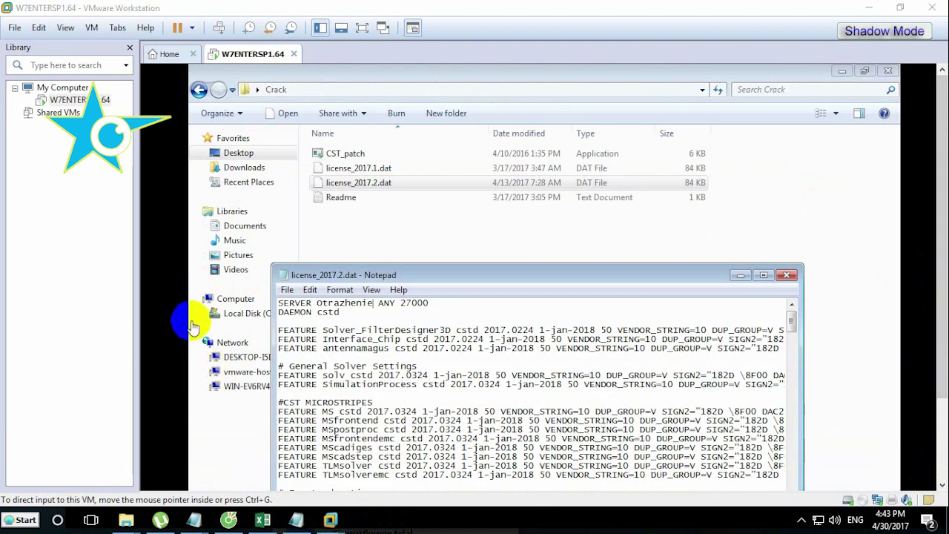
# - Copy the virtual machine's computer name from its system settings and leave the name dialogs without changes
pyautogui.click(229, 304)
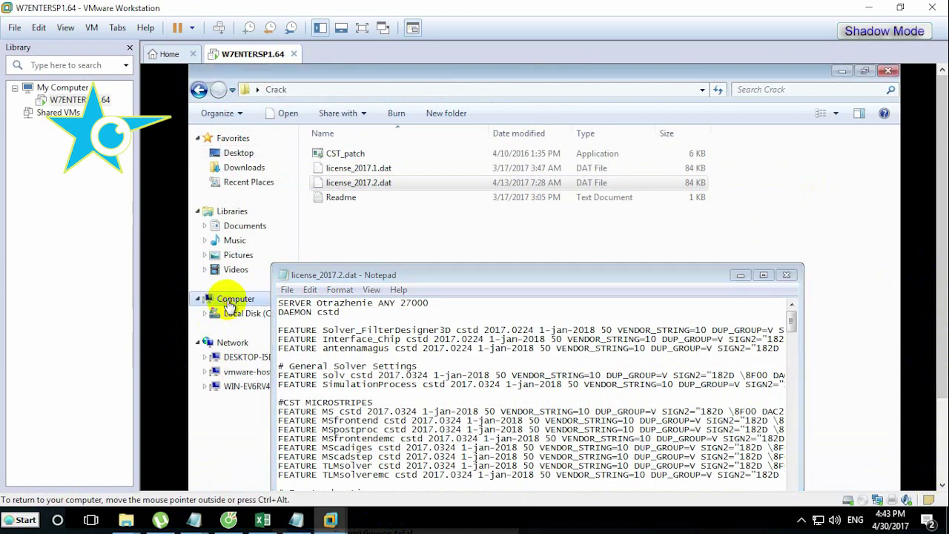
pyautogui.click(311, 119)
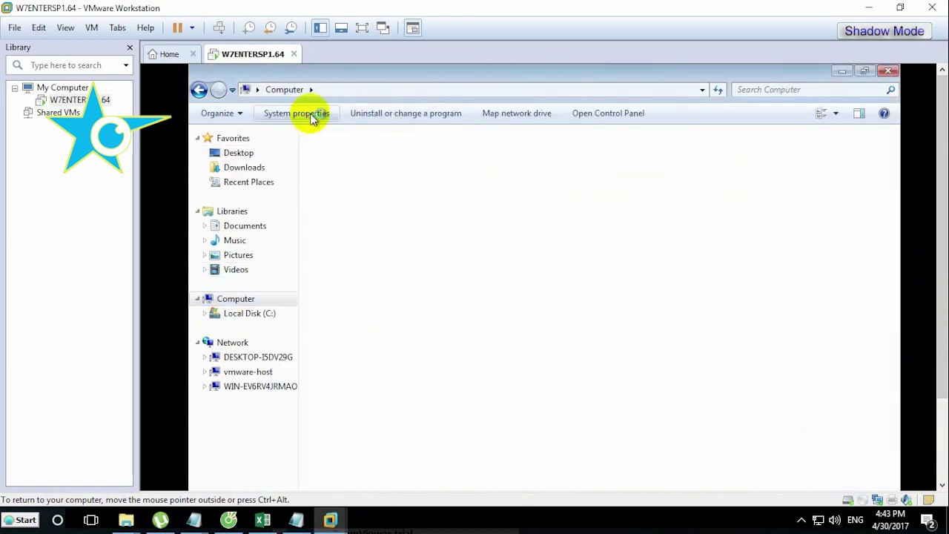
pyautogui.click(802, 398)
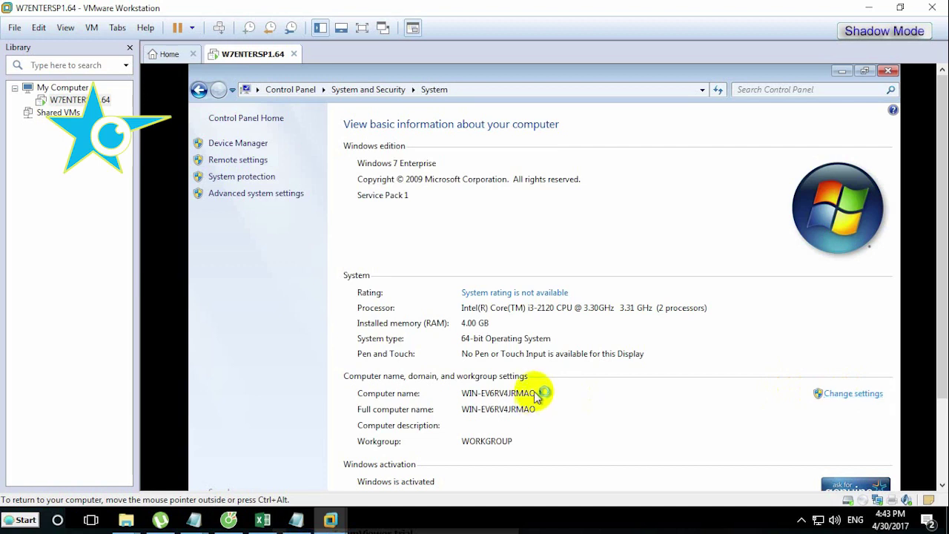
pyautogui.click(504, 337)
pyautogui.moveTo(390, 246); pyautogui.dragTo(186, 227)
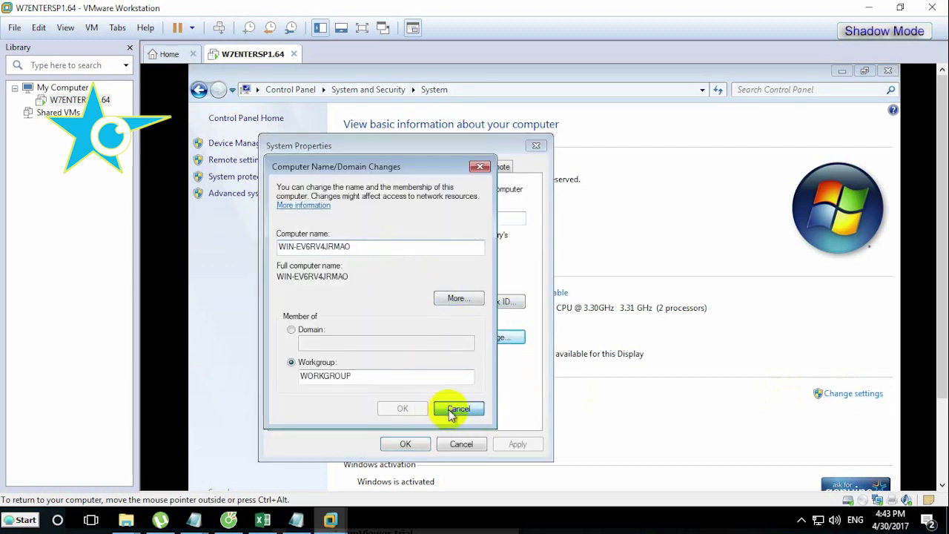
pyautogui.click(450, 408)
pyautogui.click(457, 444)
# - Replace Otrazhenie with WIN-EV6RV4JRMAO in the SERVER line of license_2017.2.dat, save the file and close it
pyautogui.scroll(-1, 941, 360)
pyautogui.scroll(-5, 941, 359)
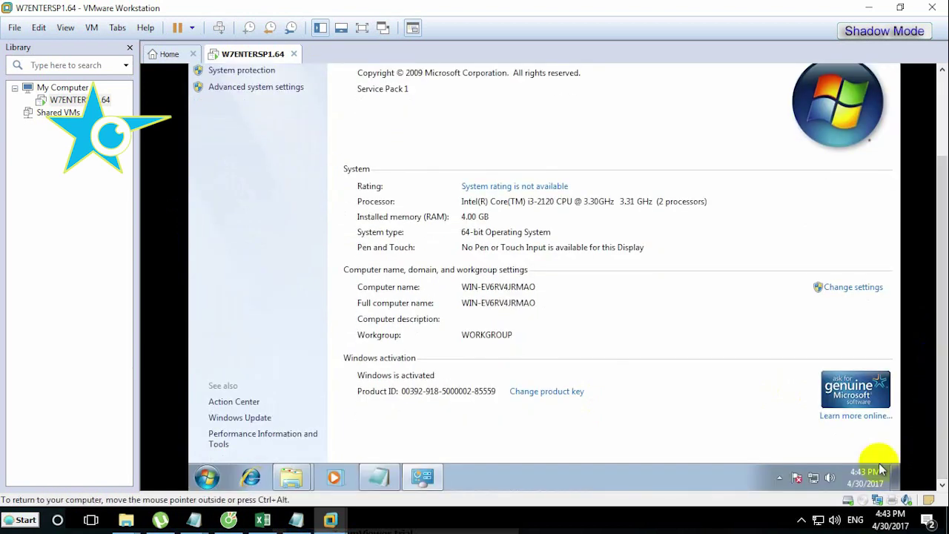
pyautogui.click(377, 476)
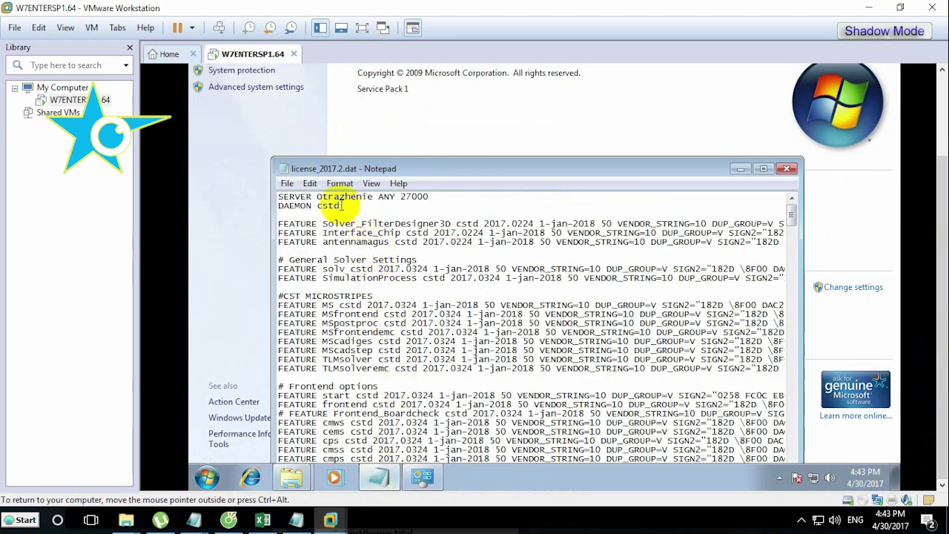
pyautogui.moveTo(318, 197); pyautogui.dragTo(374, 197)
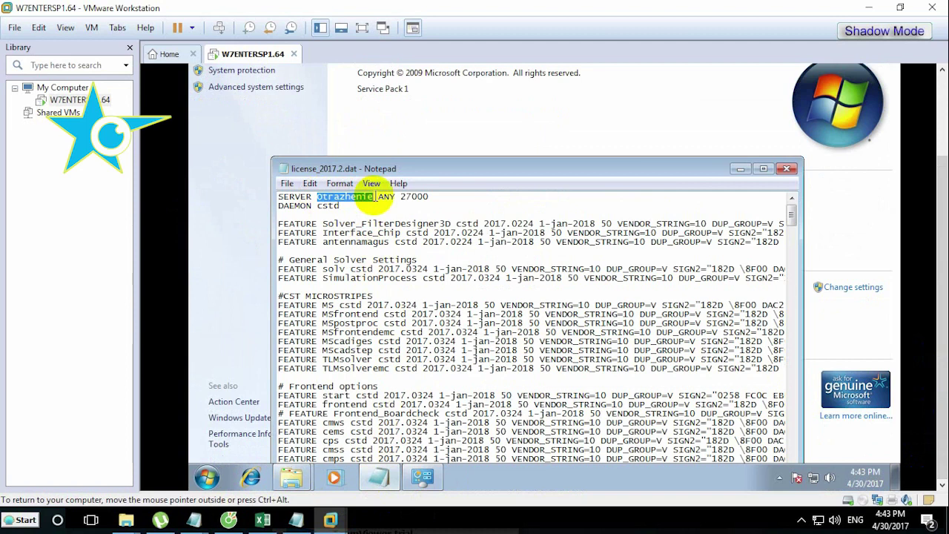
pyautogui.hotkey('ctrl', 'v')
pyautogui.click(287, 184)
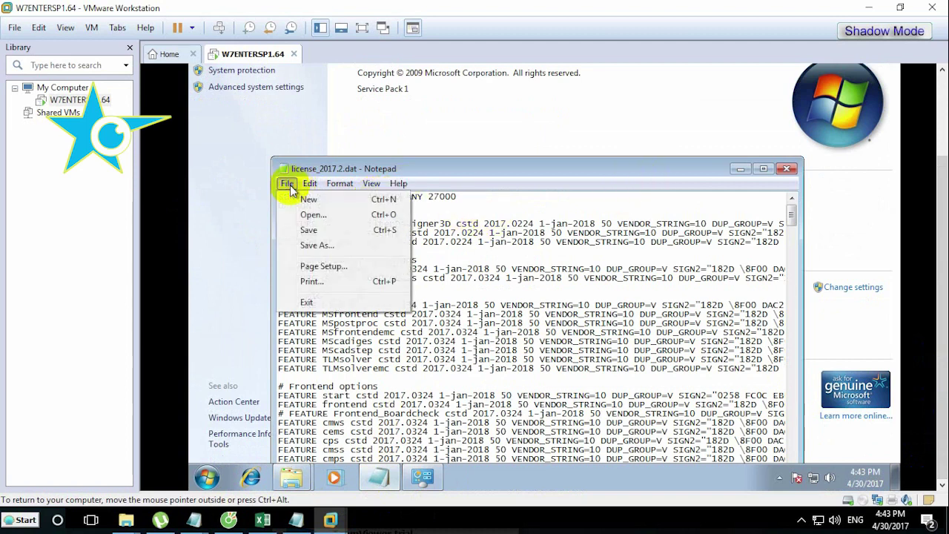
pyautogui.click(307, 229)
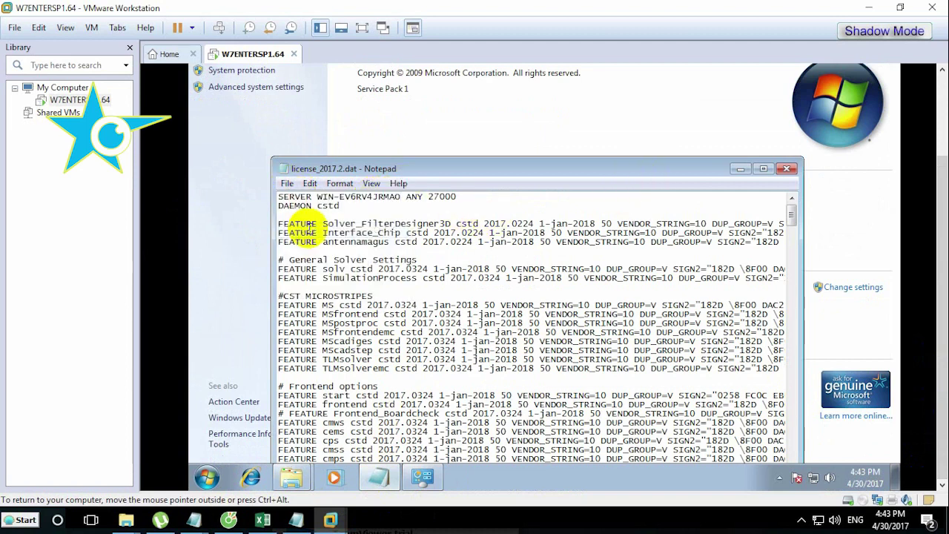
pyautogui.click(789, 169)
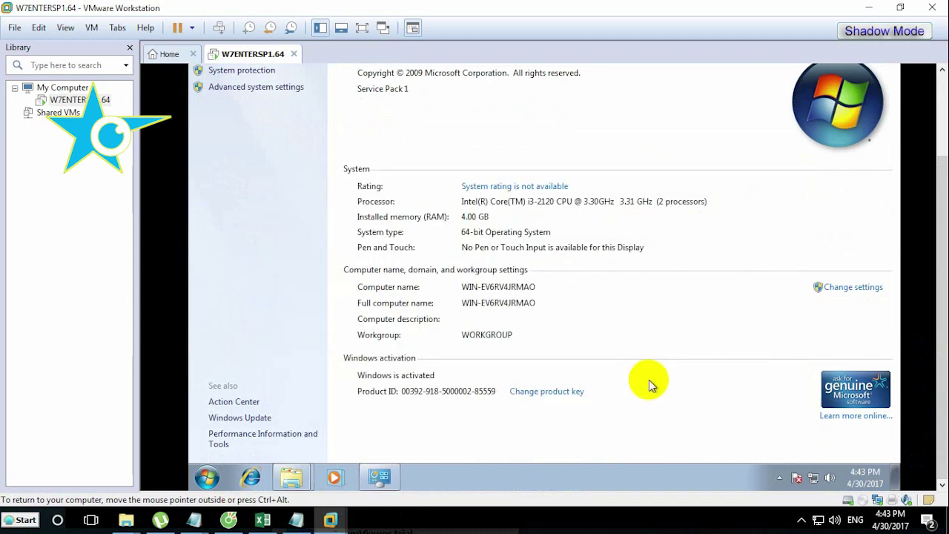
# - Read steps 6a and 7 of the Readme about the license file and minimize the virtual machine's System window
pyautogui.moveTo(354, 516)
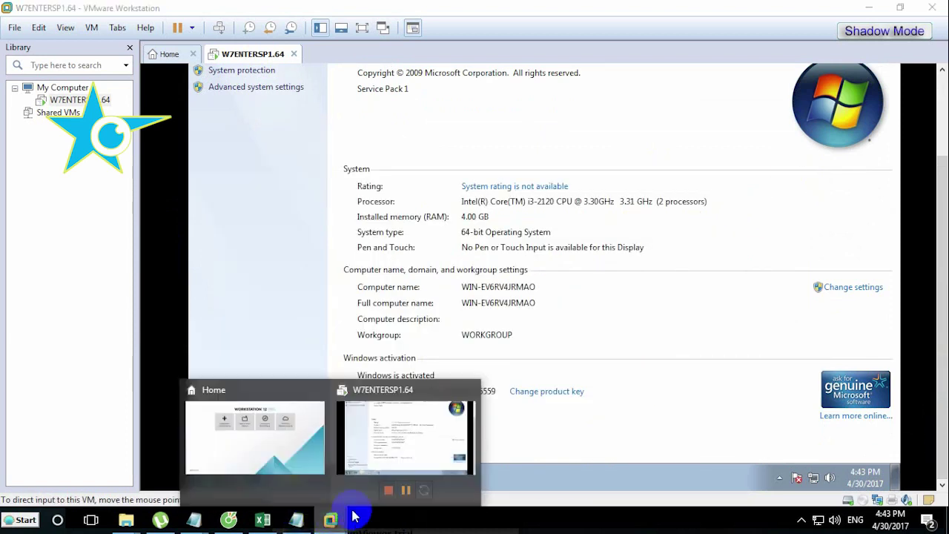
pyautogui.click(395, 447)
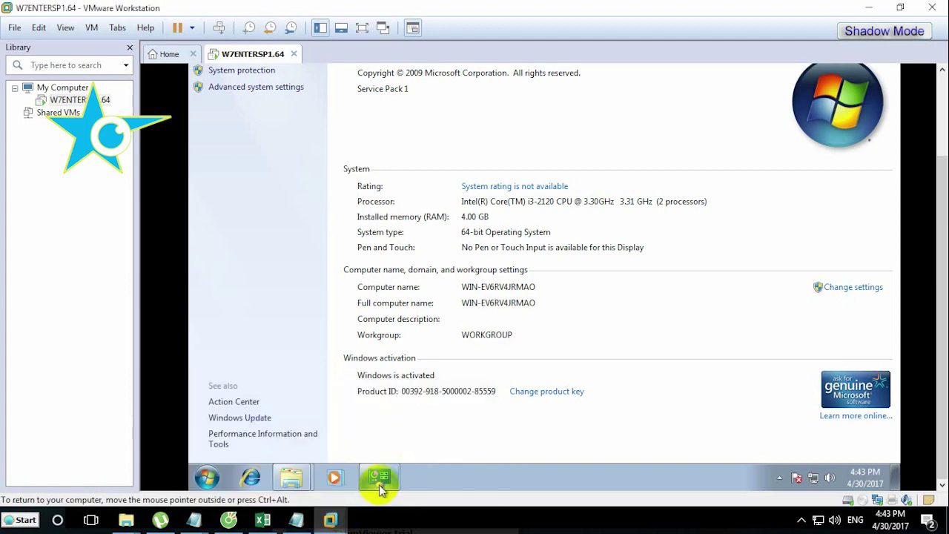
pyautogui.click(296, 519)
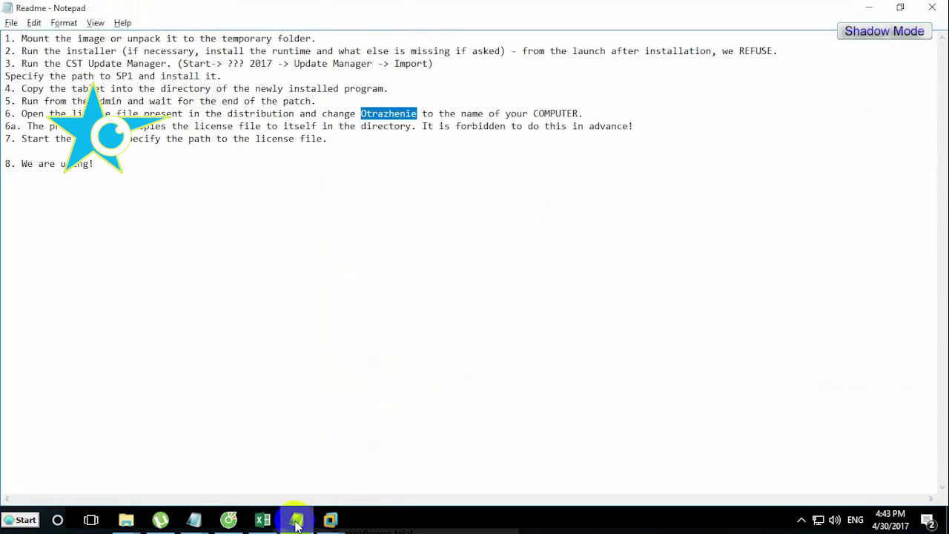
pyautogui.moveTo(132, 126); pyautogui.dragTo(344, 155)
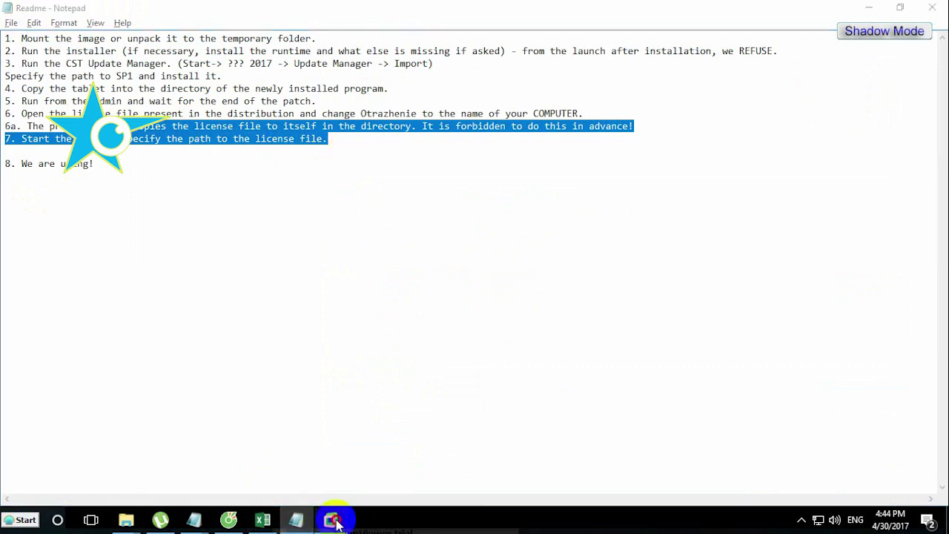
pyautogui.moveTo(331, 513)
pyautogui.click(426, 431)
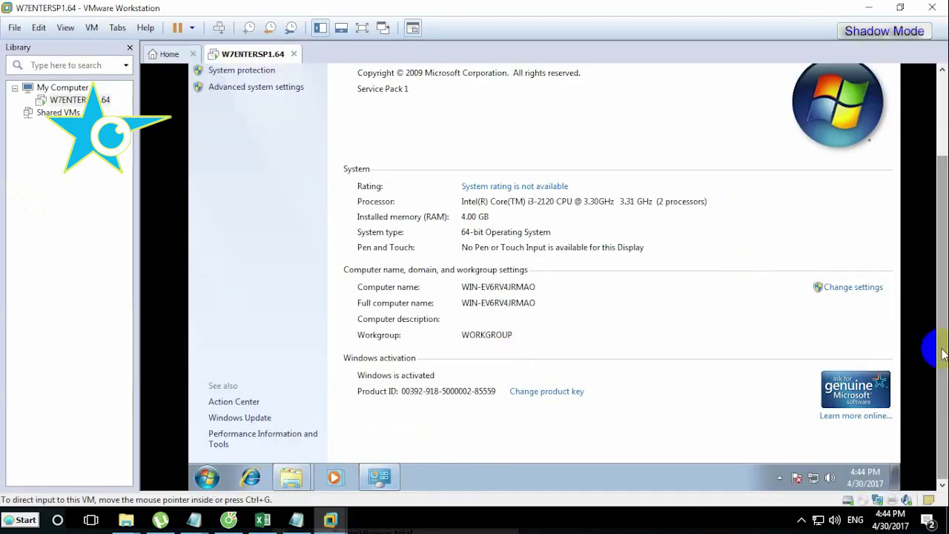
pyautogui.moveTo(944, 403); pyautogui.dragTo(934, 237)
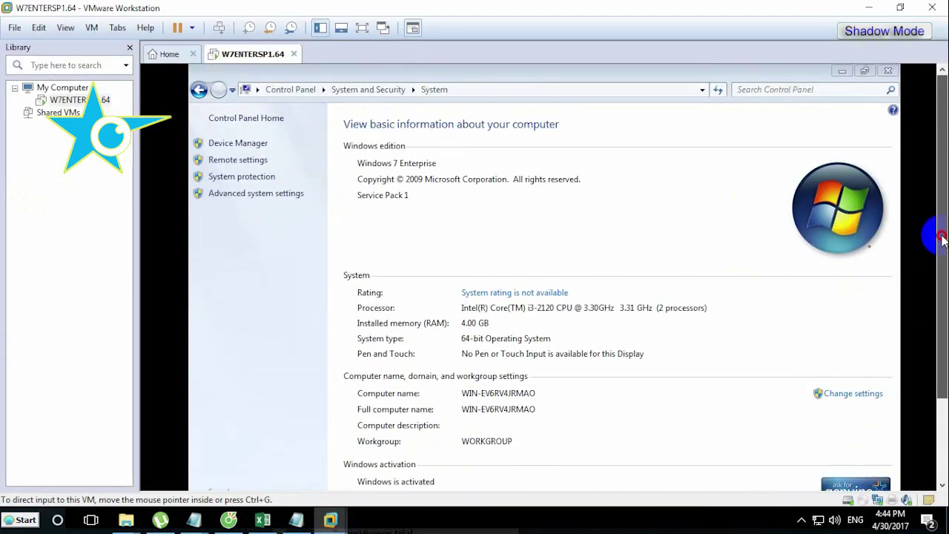
pyautogui.click(841, 72)
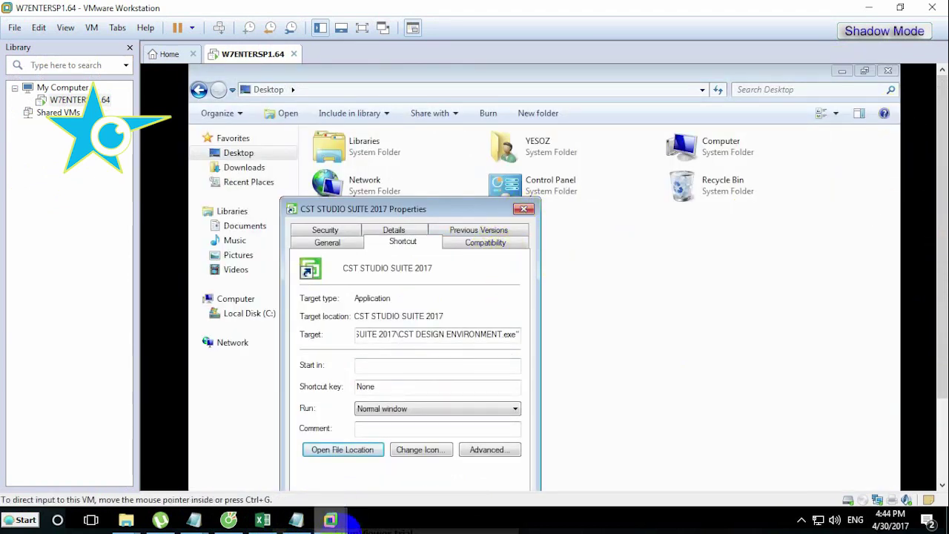
# - Check the folder path given for license.dat in the Readme about installing Antenna Magus 2017 Professional
pyautogui.click(296, 519)
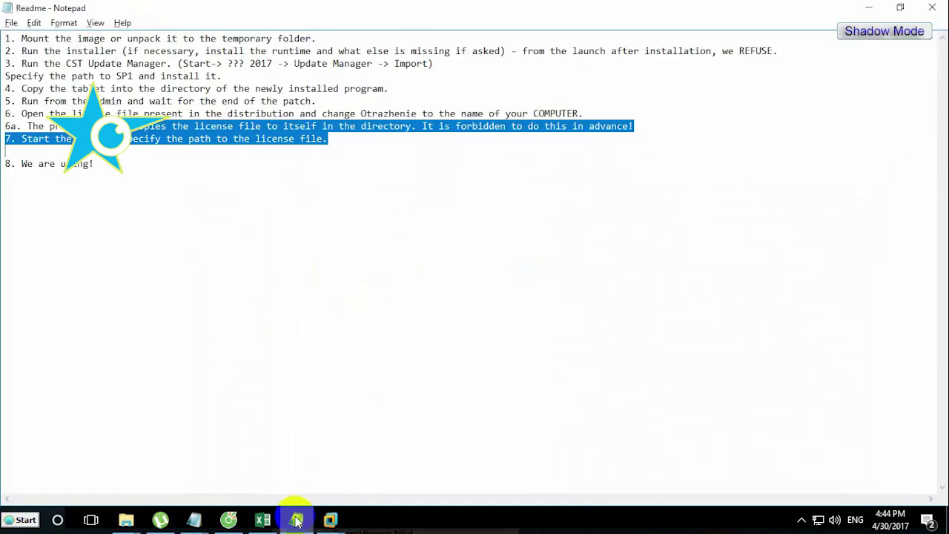
pyautogui.click(297, 521)
pyautogui.moveTo(194, 520)
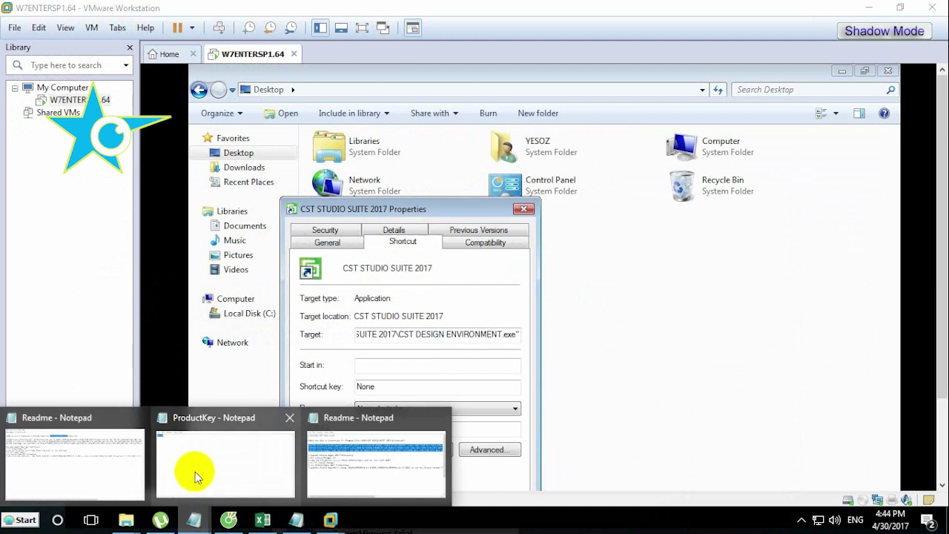
pyautogui.click(365, 473)
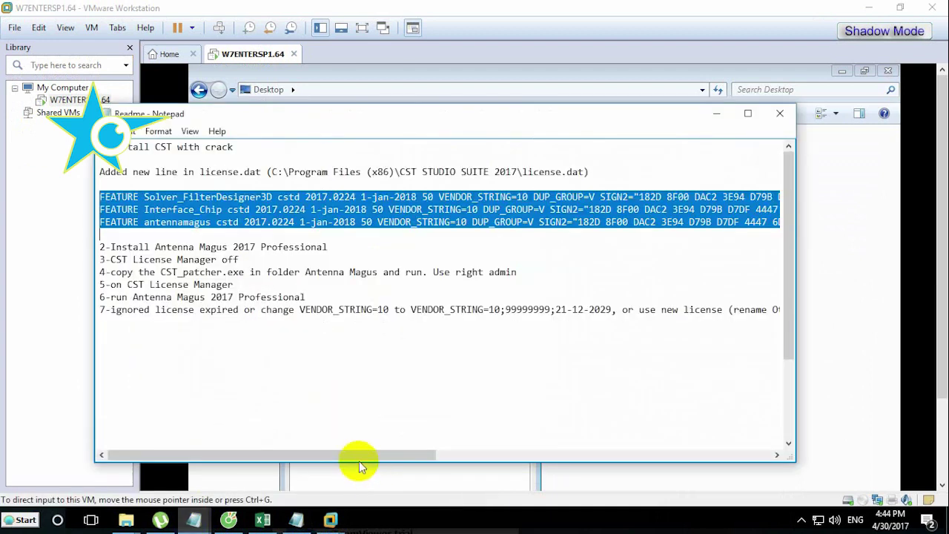
pyautogui.moveTo(272, 172); pyautogui.dragTo(522, 173)
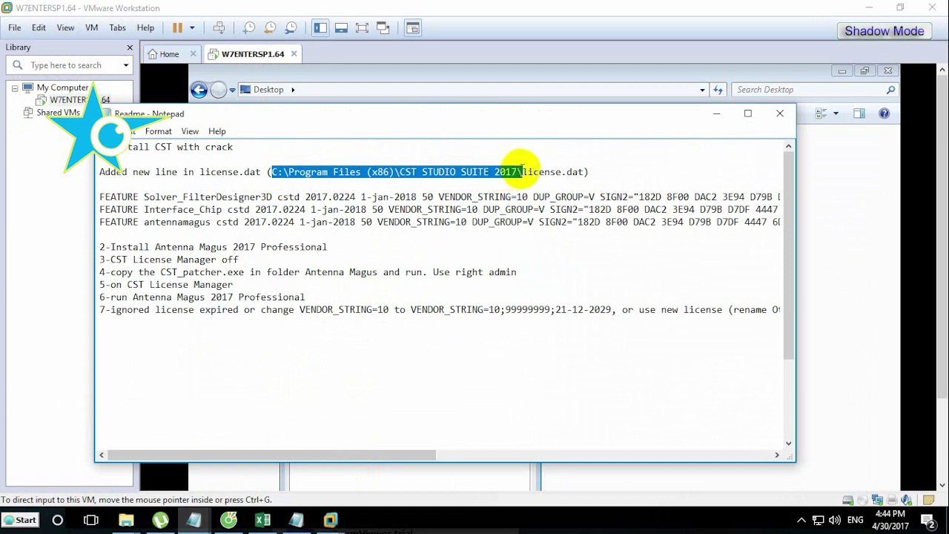
pyautogui.click(457, 89)
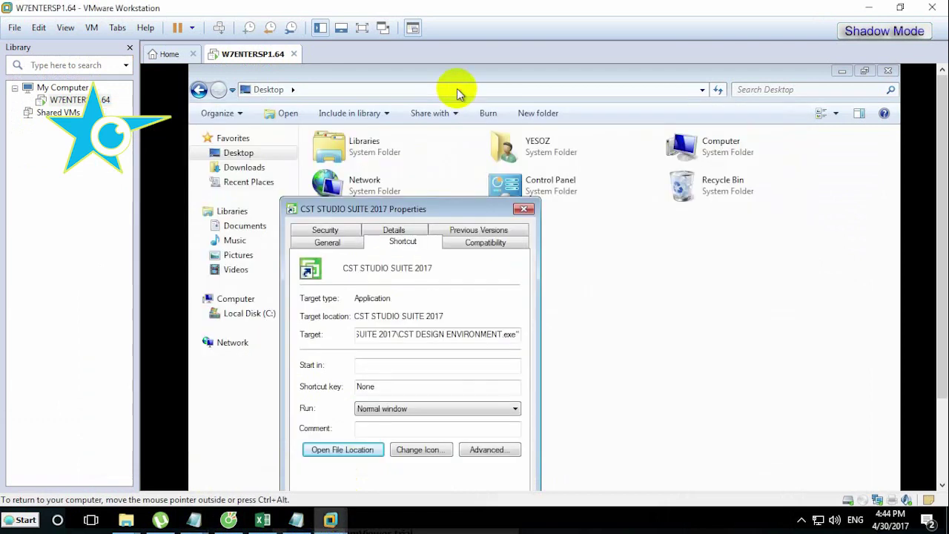
# - Open the CST STUDIO SUITE 2017 install folder from the shortcut's properties and copy license_2017.2.dat from the desktop's Crack folder
pyautogui.click(360, 453)
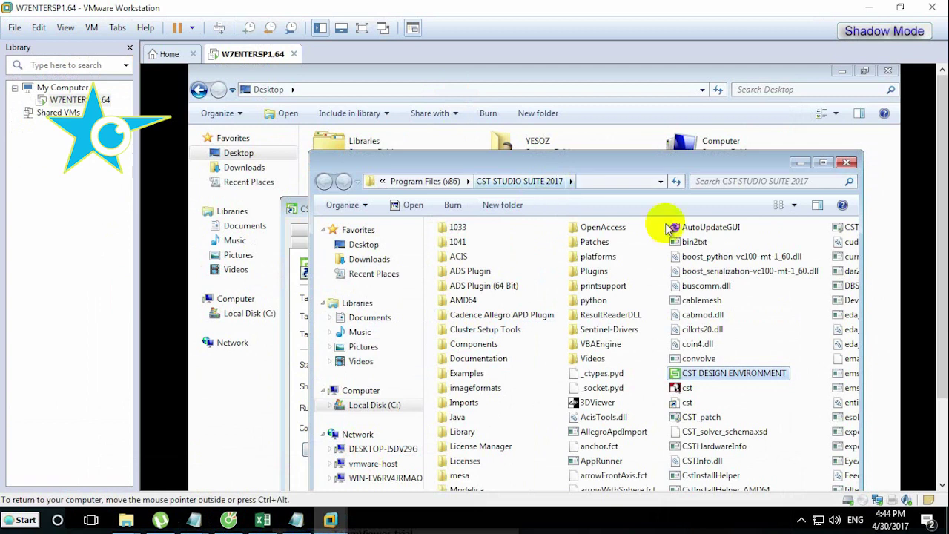
pyautogui.moveTo(941, 329); pyautogui.dragTo(941, 393)
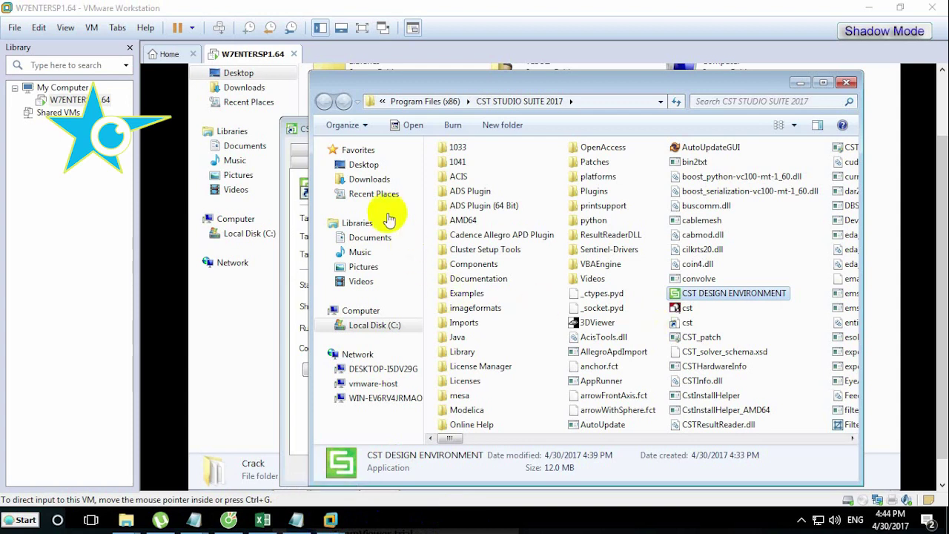
pyautogui.click(365, 166)
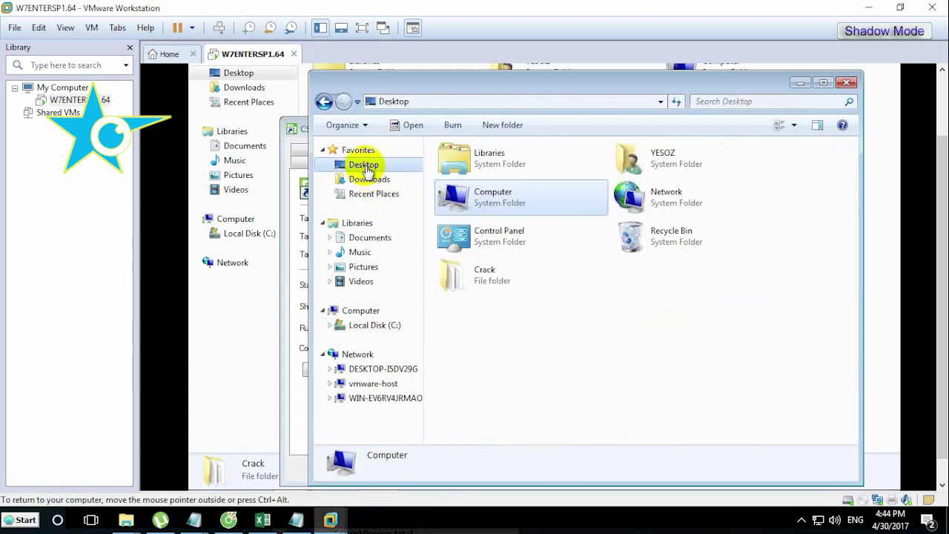
pyautogui.doubleClick(485, 281)
pyautogui.click(470, 207)
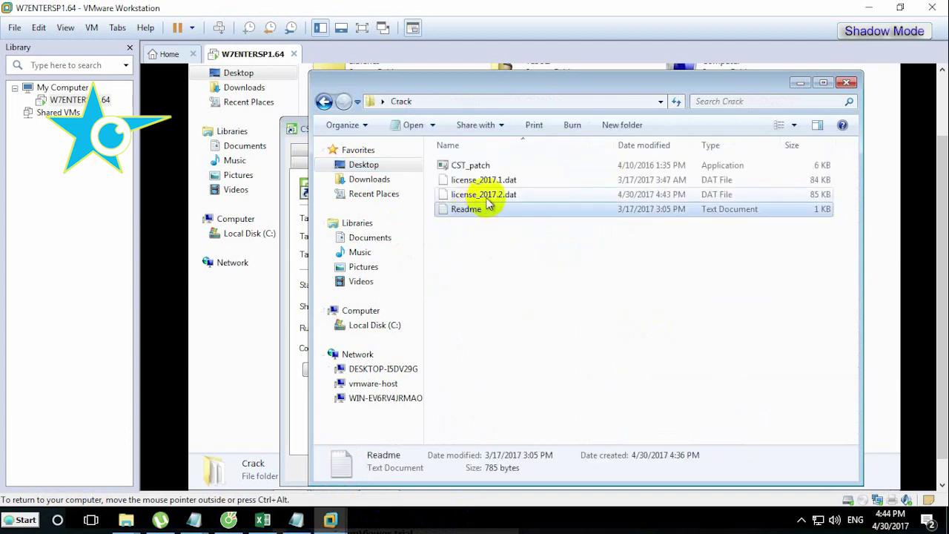
pyautogui.click(476, 193)
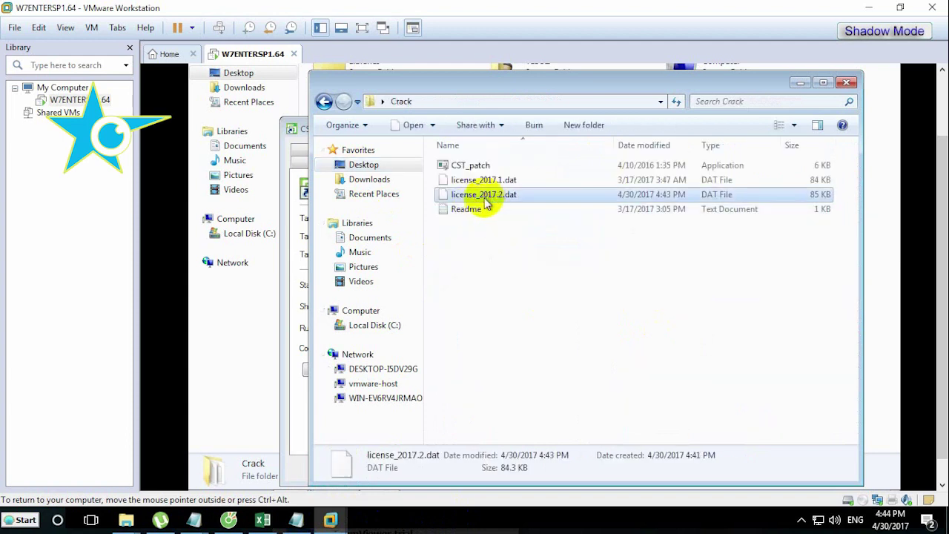
# - Return to the CST STUDIO SUITE 2017 install folder and paste the copied license_2017.2.dat into it
pyautogui.click(324, 102)
pyautogui.click(323, 103)
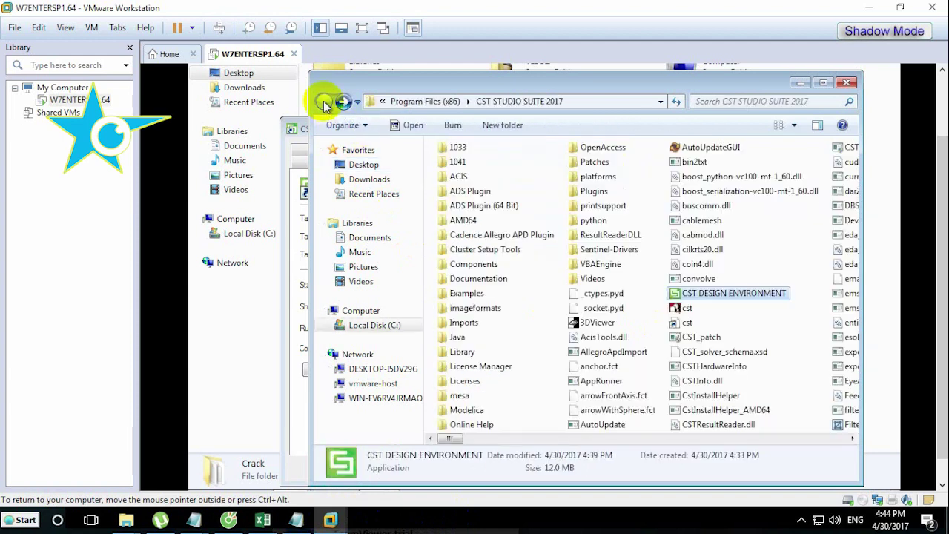
pyautogui.click(787, 256)
pyautogui.hotkey('ctrl', 'v')
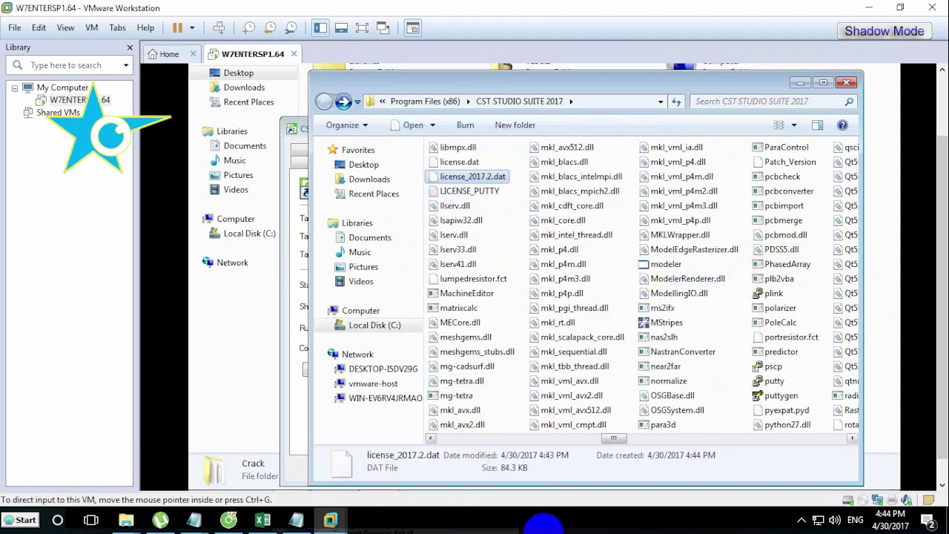
# - Read step 7 of the Readme about specifying the license file path and return to the virtual machine
pyautogui.click(545, 522)
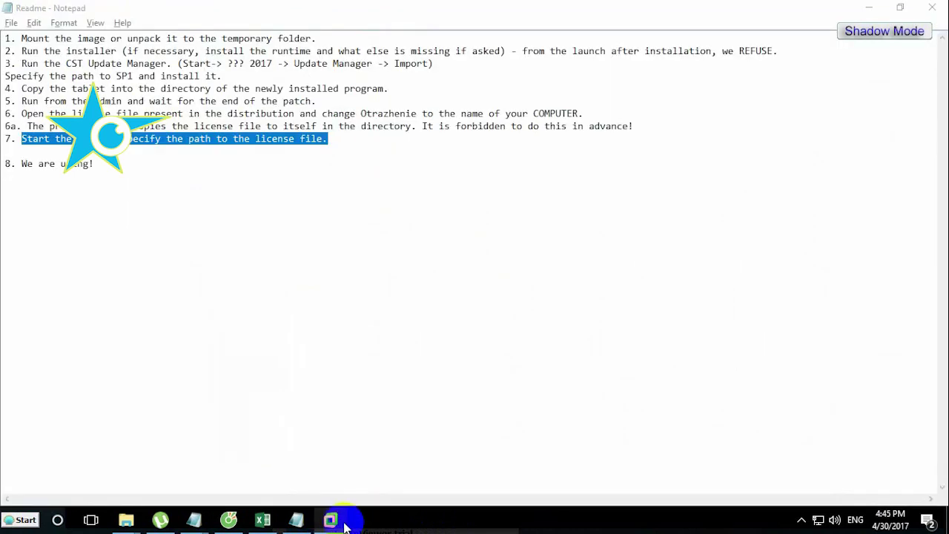
pyautogui.moveTo(331, 521)
pyautogui.click(397, 452)
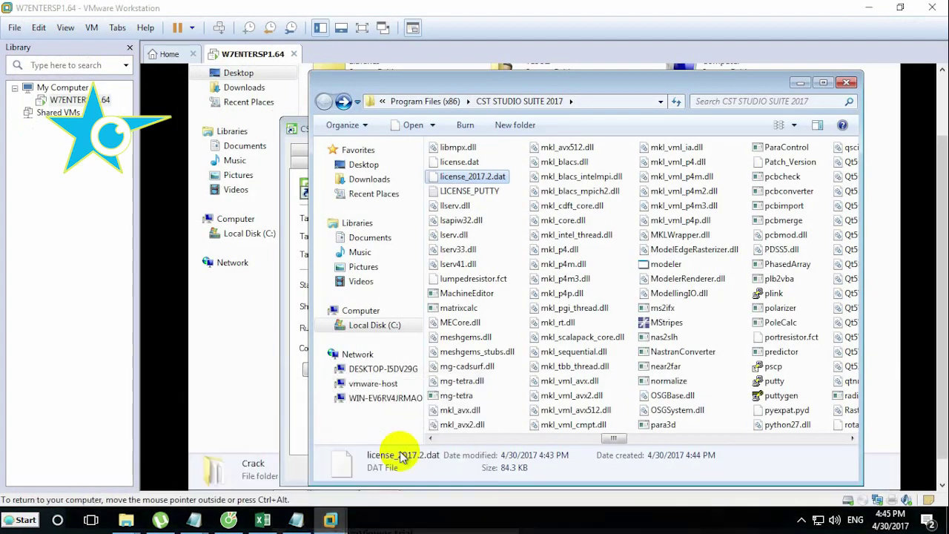
# - Put away the install folder and properties windows, run CST License Manager as administrator, and begin choosing a new license file
pyautogui.click(801, 82)
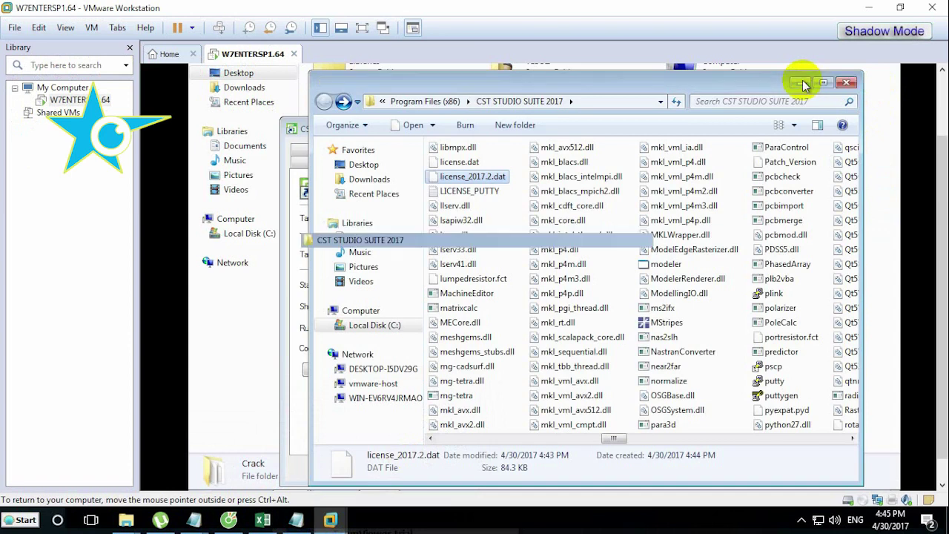
pyautogui.click(532, 123)
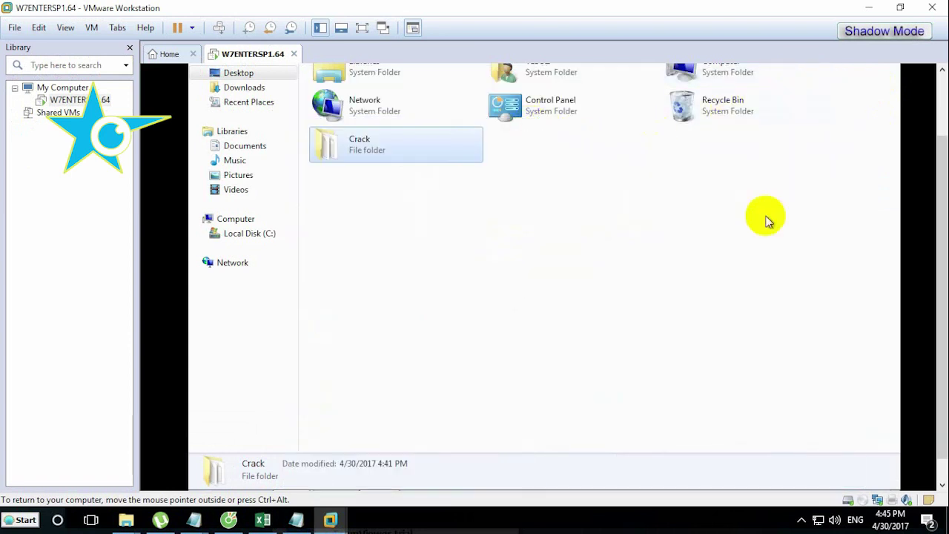
pyautogui.moveTo(932, 271); pyautogui.dragTo(932, 297)
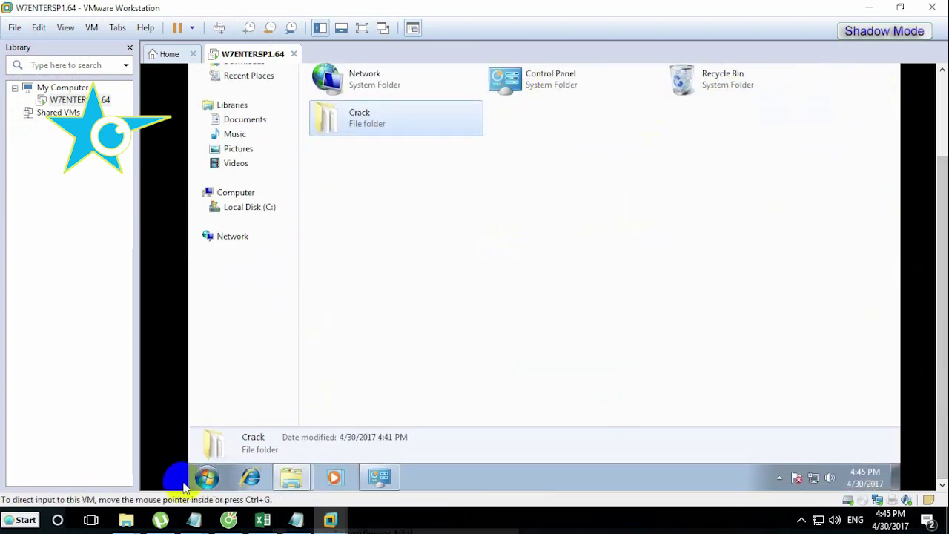
pyautogui.click(206, 477)
pyautogui.click(236, 414)
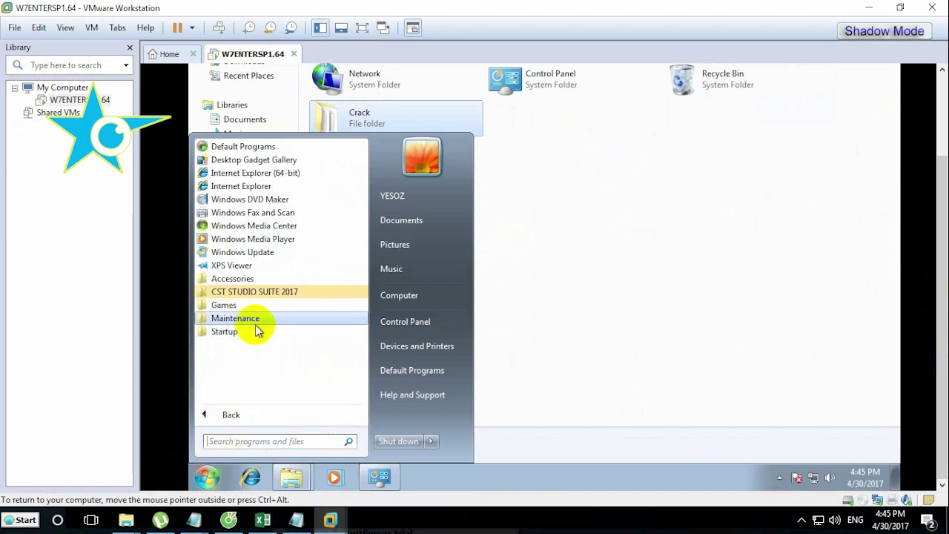
pyautogui.click(289, 293)
pyautogui.rightClick(293, 325)
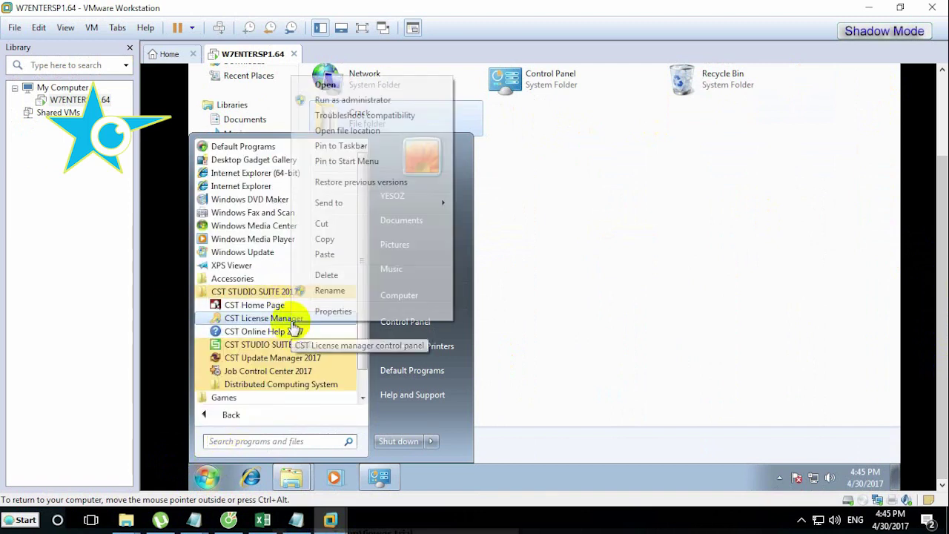
pyautogui.click(377, 106)
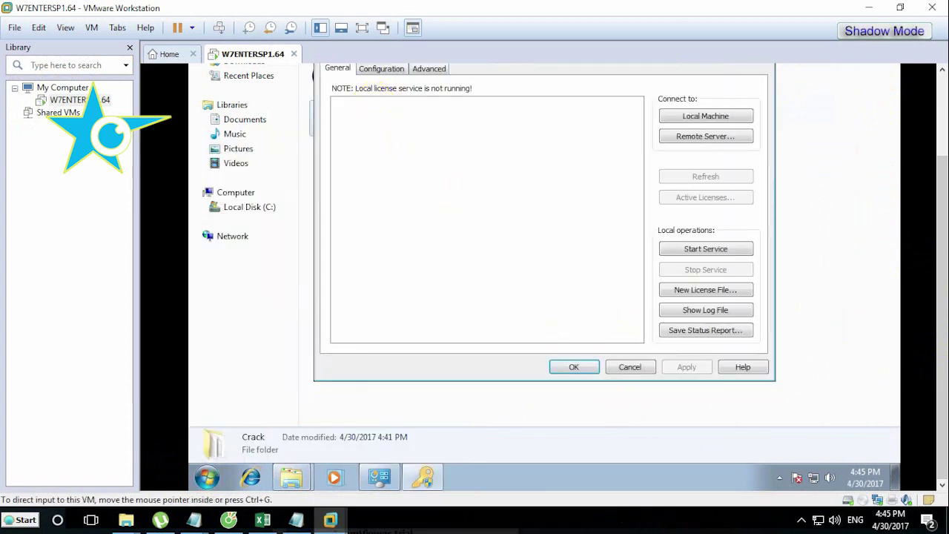
pyautogui.moveTo(945, 345); pyautogui.dragTo(935, 317)
pyautogui.click(690, 322)
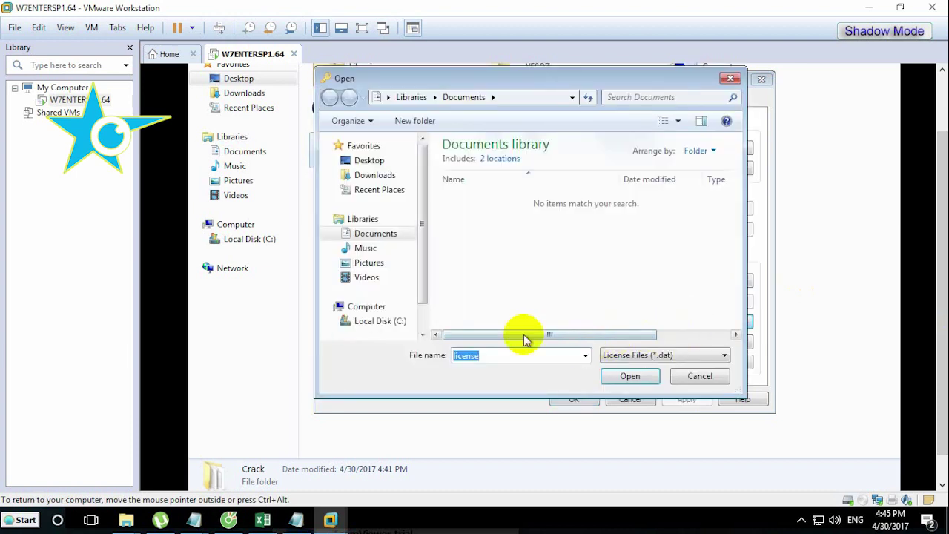
pyautogui.click(847, 261)
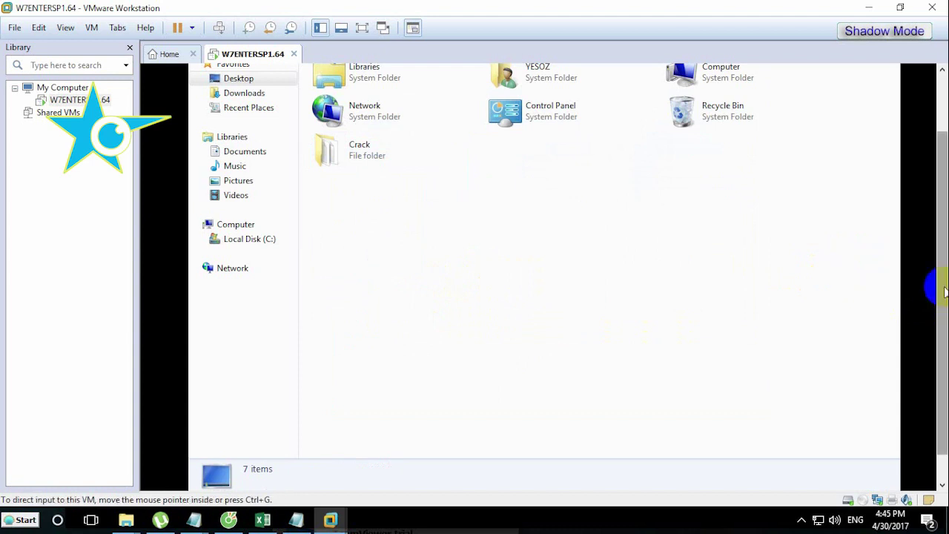
pyautogui.click(205, 91)
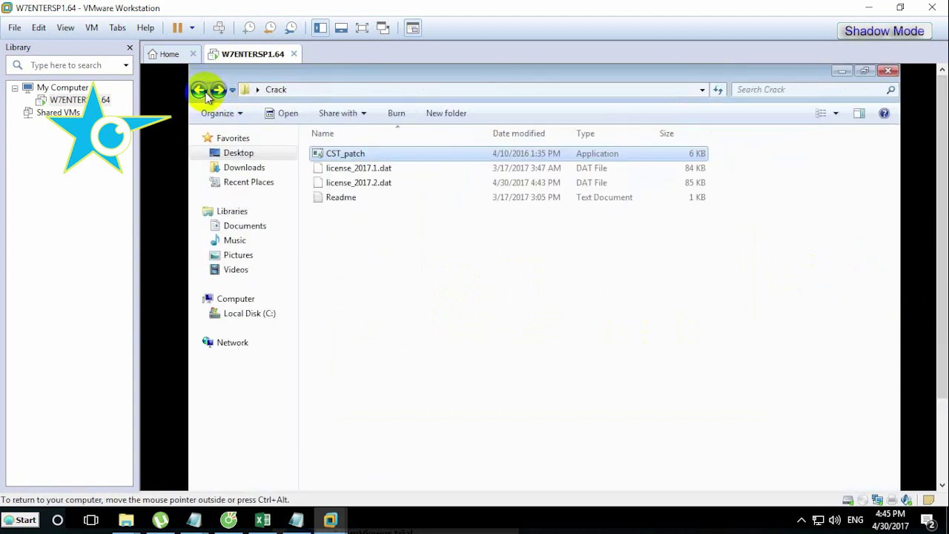
pyautogui.click(205, 92)
pyautogui.click(205, 92)
pyautogui.click(206, 92)
pyautogui.click(212, 91)
pyautogui.click(214, 92)
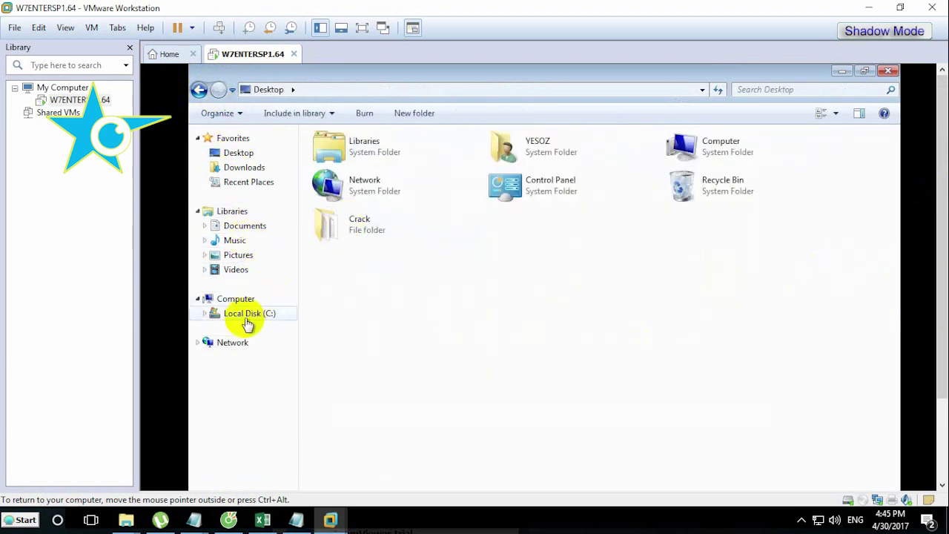
pyautogui.click(239, 154)
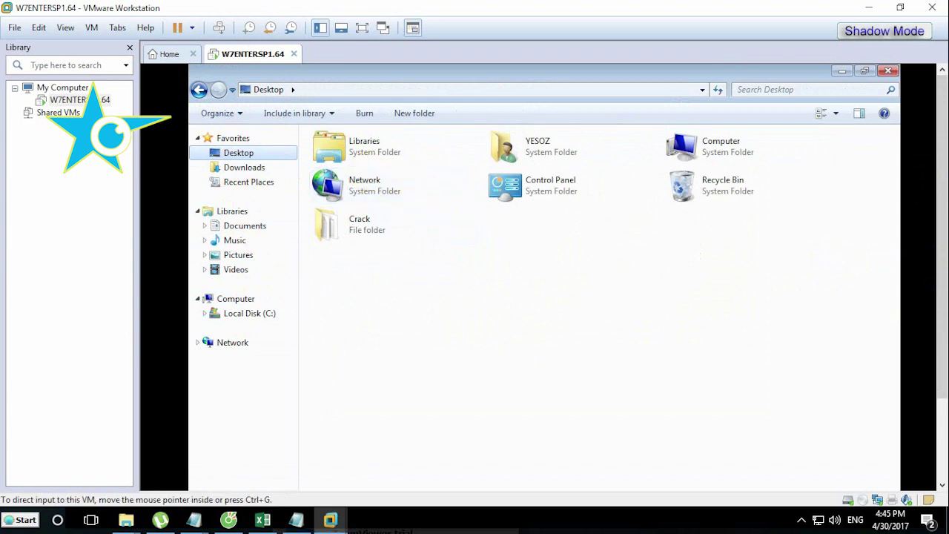
# - Open the CST STUDIO SUITE 2017 shortcut's properties and copy the install folder path from its target
pyautogui.moveTo(941, 264); pyautogui.dragTo(923, 421)
pyautogui.click(209, 477)
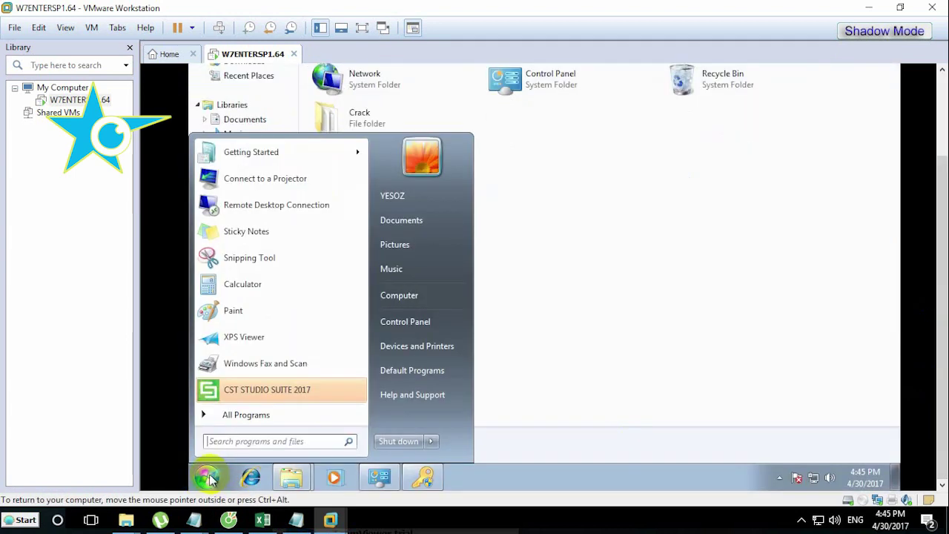
pyautogui.rightClick(251, 394)
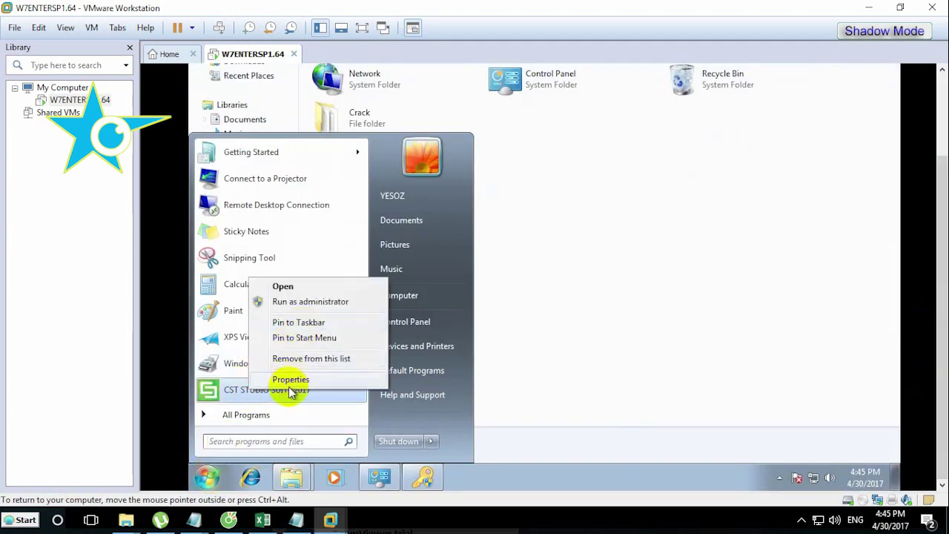
pyautogui.click(296, 379)
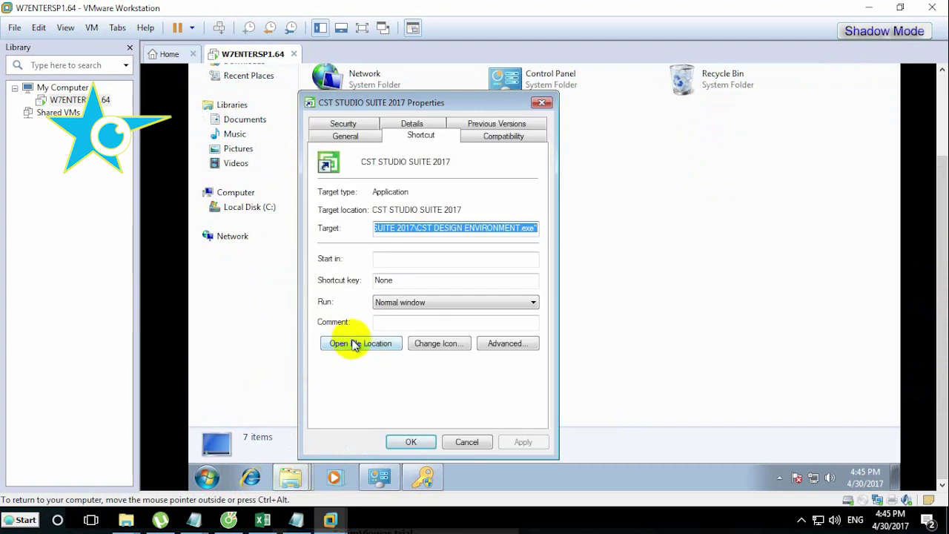
pyautogui.moveTo(409, 227); pyautogui.dragTo(376, 227)
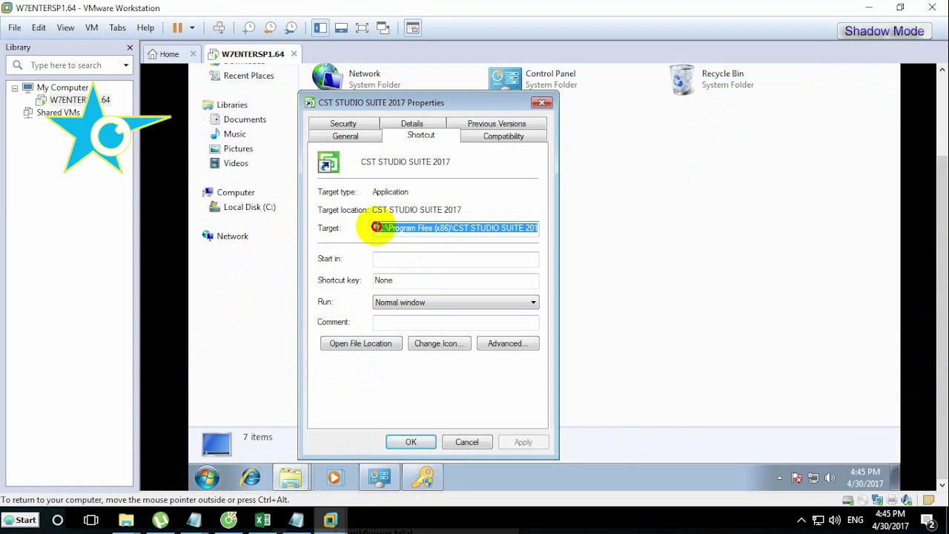
# - Load license_2017.2.dat from the CST STUDIO SUITE 2017 install folder as the new license file in CST License Manager
pyautogui.click(424, 481)
pyautogui.hotkey('ctrl', 'v')
pyautogui.click(629, 345)
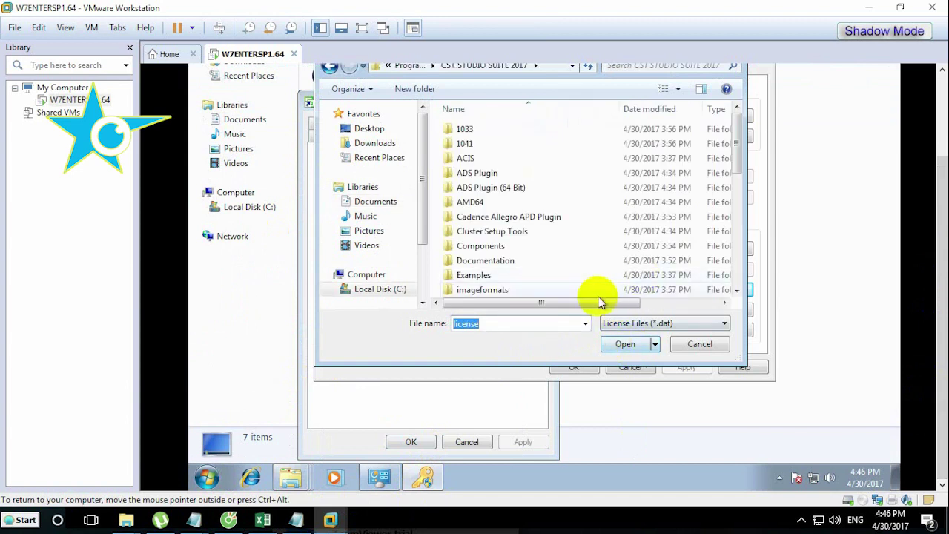
pyautogui.moveTo(738, 163); pyautogui.dragTo(739, 292)
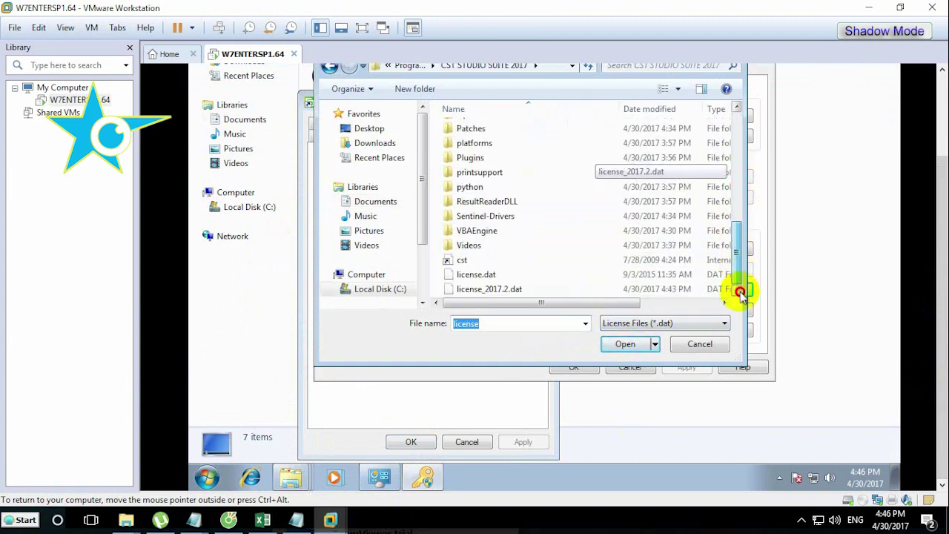
pyautogui.click(505, 294)
pyautogui.doubleClick(506, 295)
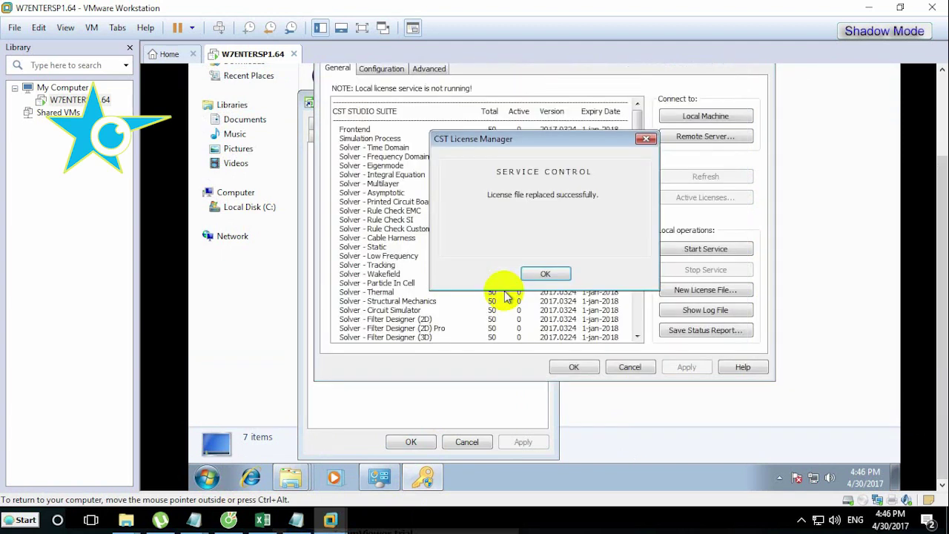
pyautogui.click(545, 276)
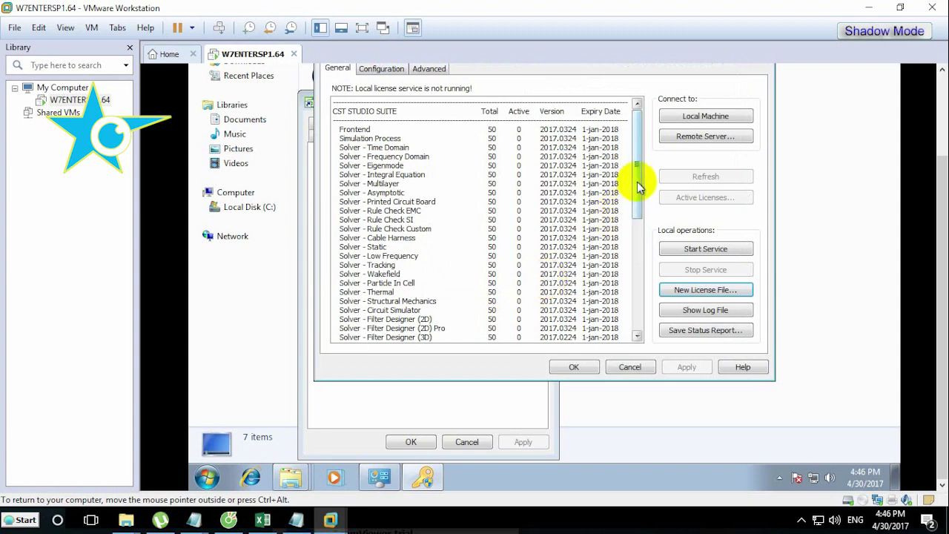
pyautogui.moveTo(639, 175); pyautogui.dragTo(642, 159)
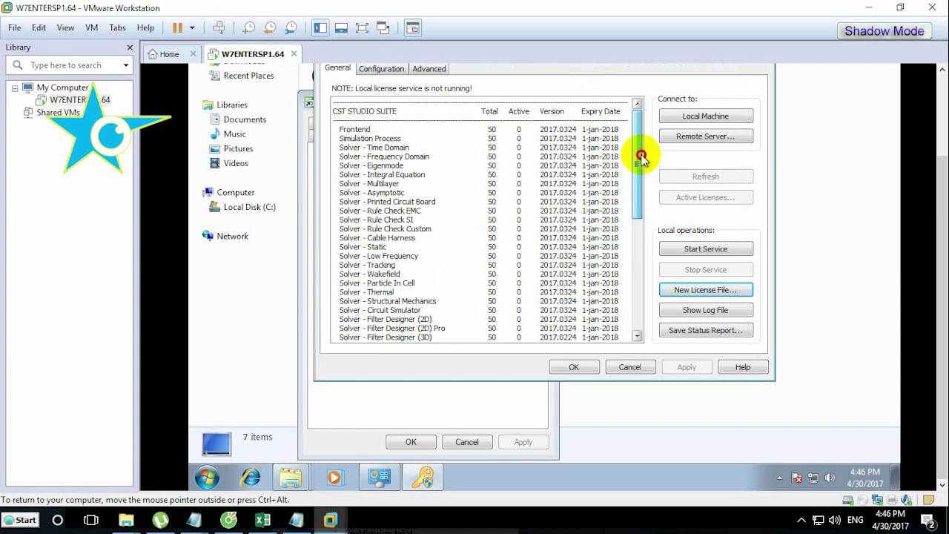
pyautogui.moveTo(641, 159)
pyautogui.mouseDown()
pyautogui.moveTo(637, 136)
pyautogui.moveTo(642, 144)
pyautogui.mouseUp()
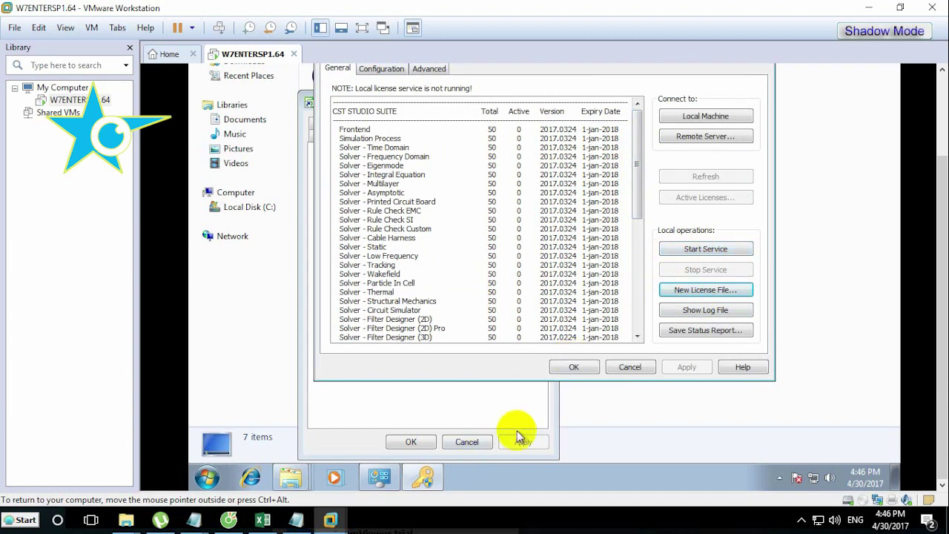
pyautogui.click(604, 525)
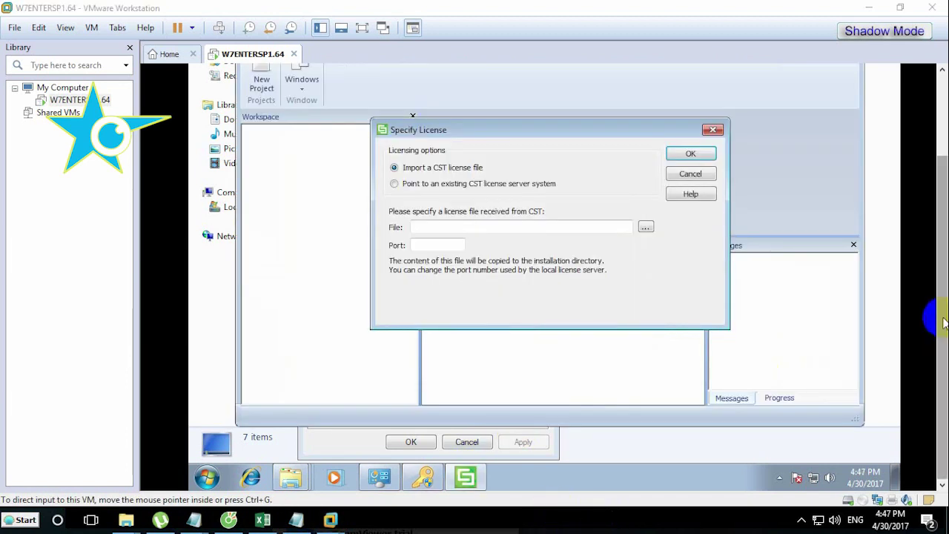
# - Import license_2017.2.dat from C:\Program Files (x86)\CST STUDIO SUITE 2017\ in the Specify License dialog
pyautogui.moveTo(933, 318); pyautogui.dragTo(932, 282)
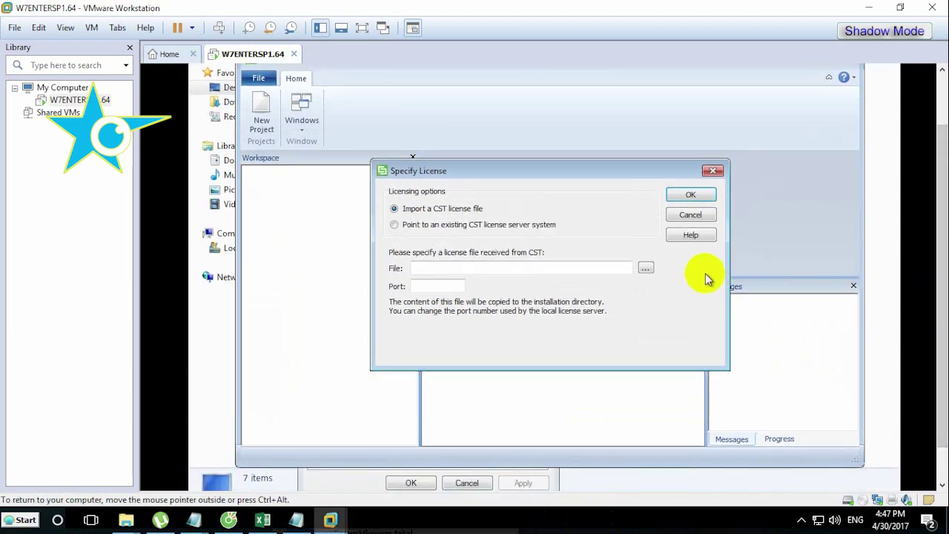
pyautogui.click(647, 270)
pyautogui.write('C:\\Program Files (x86)\\CST STUDIO SUITE 2017\\')
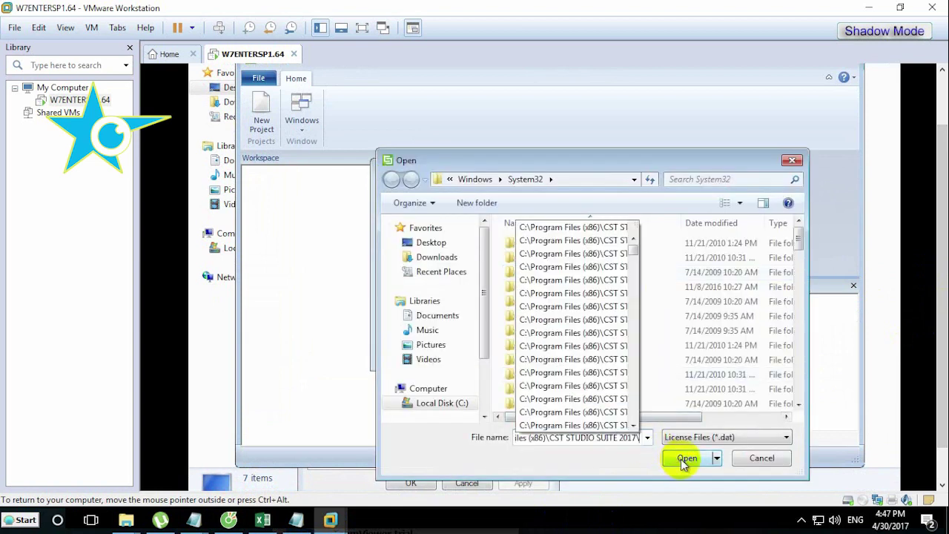
pyautogui.click(684, 458)
pyautogui.moveTo(796, 264); pyautogui.dragTo(779, 395)
pyautogui.doubleClick(576, 408)
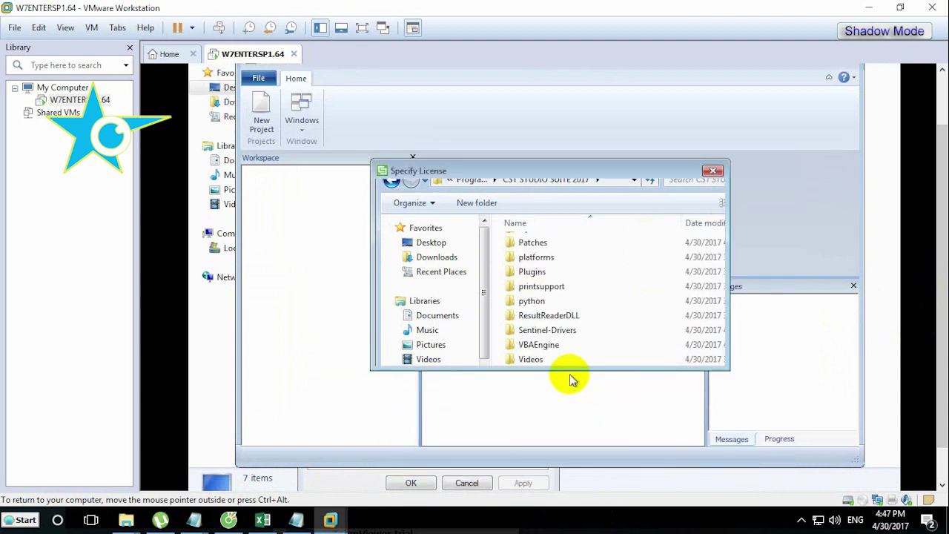
pyautogui.click(591, 525)
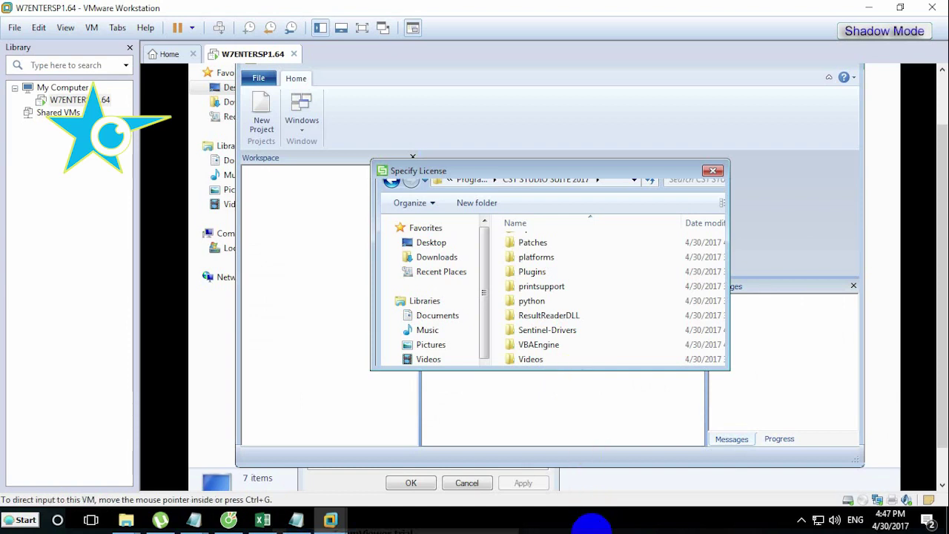
pyautogui.click(600, 529)
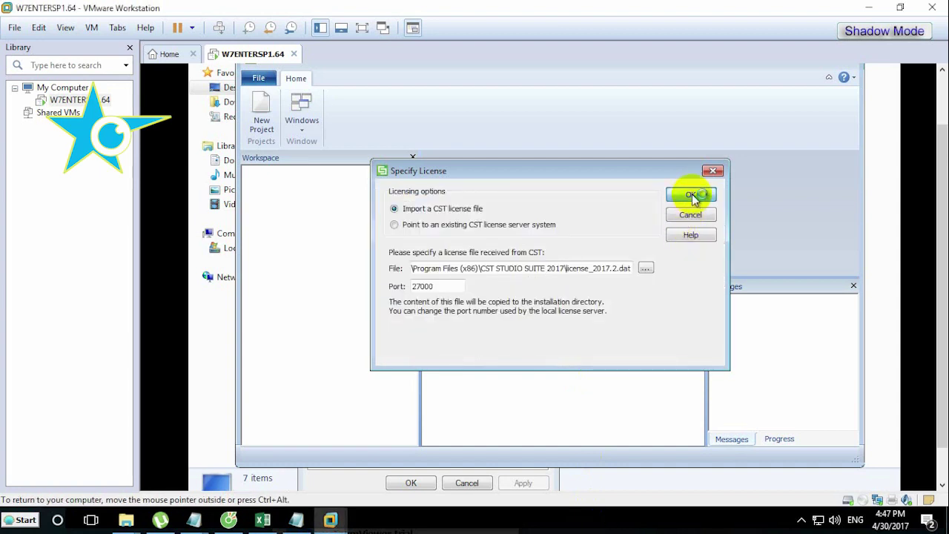
pyautogui.click(692, 196)
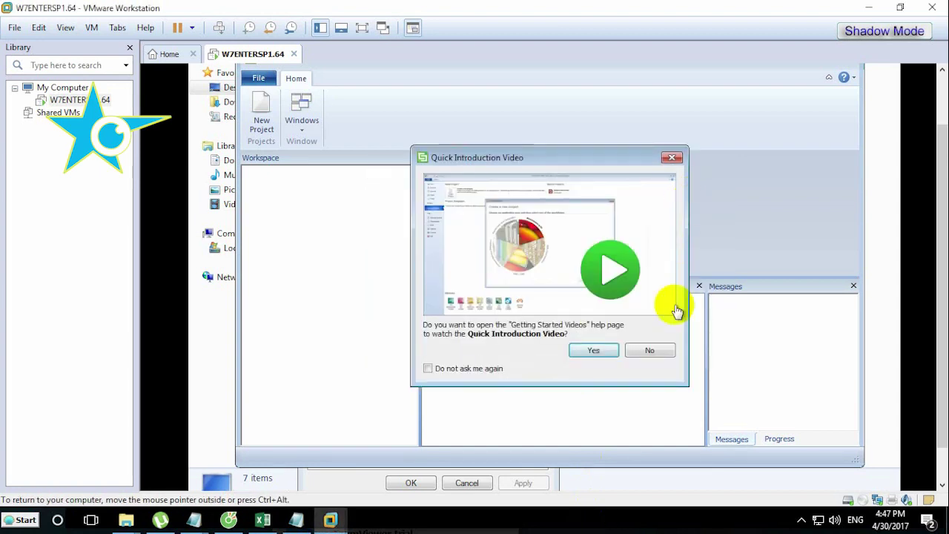
# - Decline the Quick Introduction Video permanently and start a 3D Simulation project of the Thermal and Mechanics type without a template
pyautogui.click(458, 371)
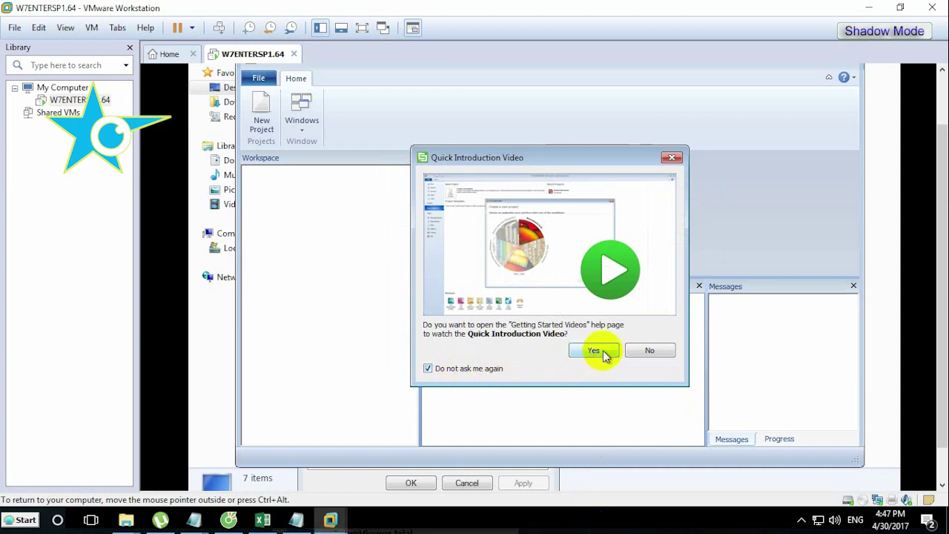
pyautogui.click(650, 351)
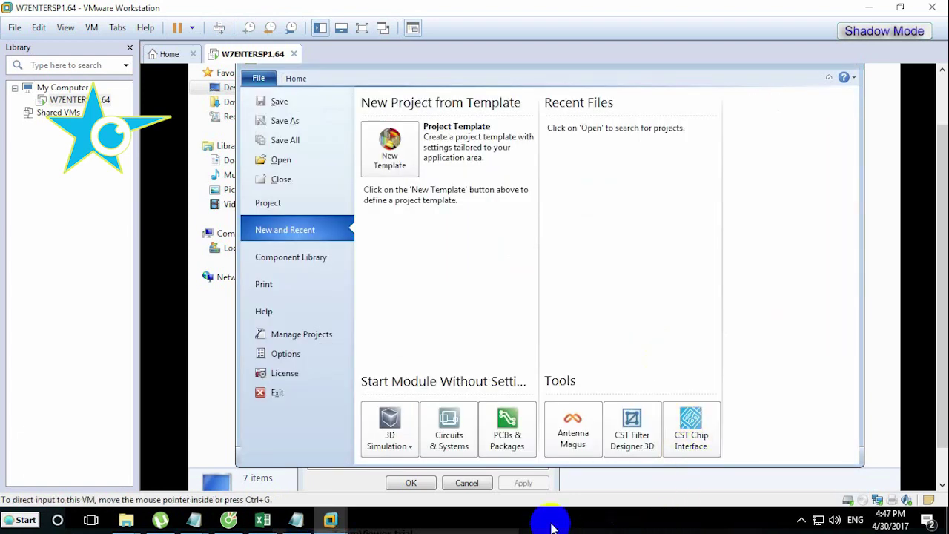
pyautogui.click(391, 415)
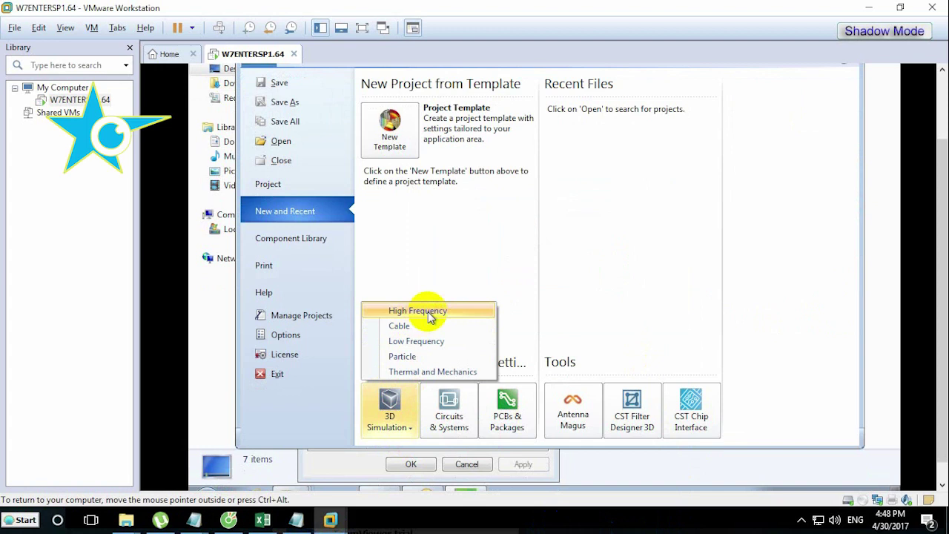
pyautogui.click(425, 373)
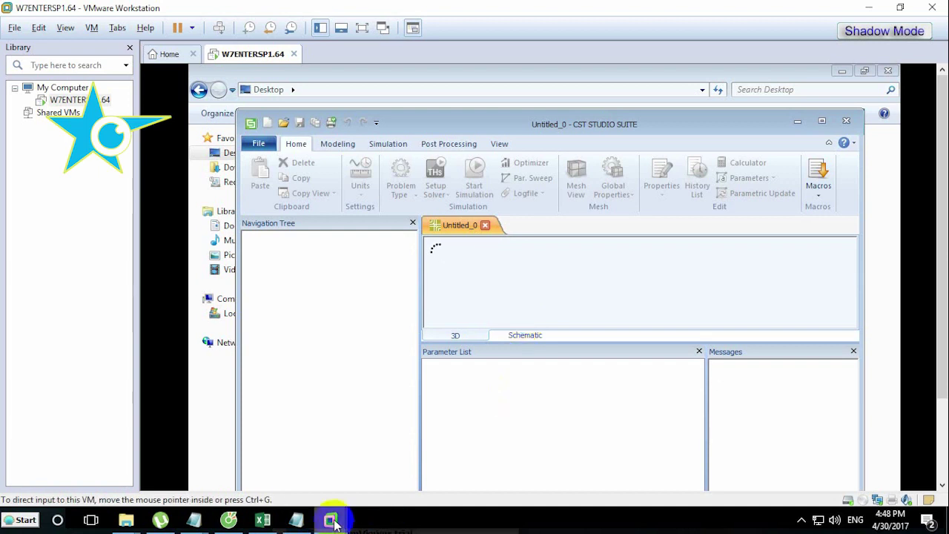
pyautogui.moveTo(330, 515)
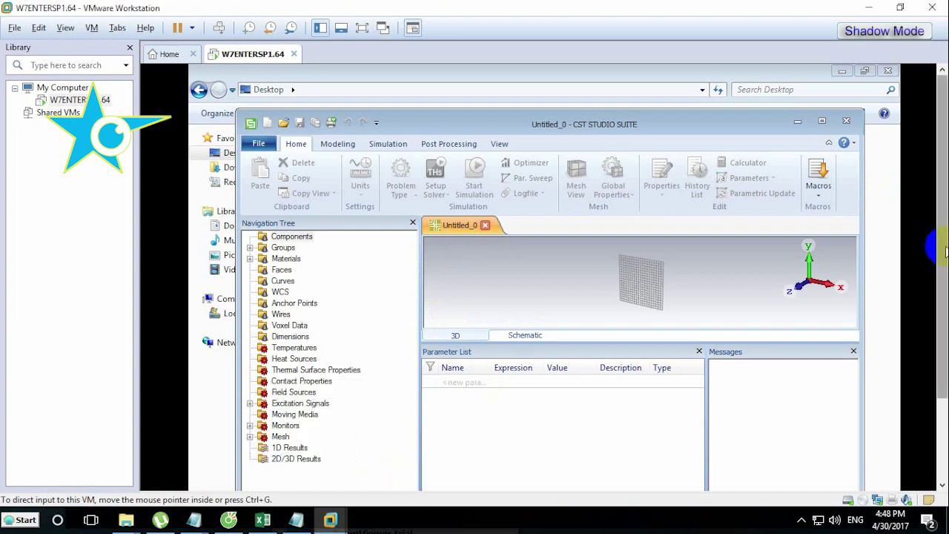
# - Open the License Management dialog from the project, check its Specify License options, and dismiss them without importing a license
pyautogui.moveTo(944, 252); pyautogui.dragTo(926, 212)
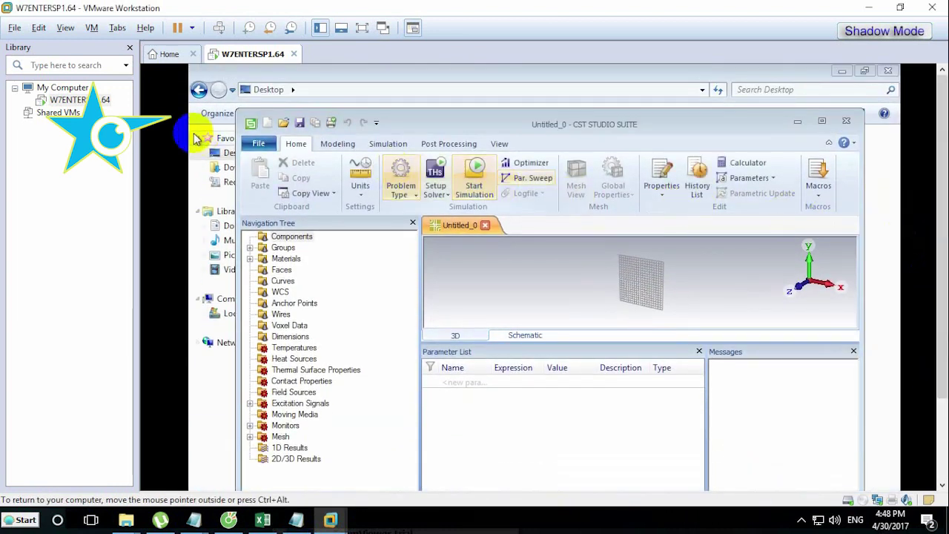
pyautogui.click(272, 144)
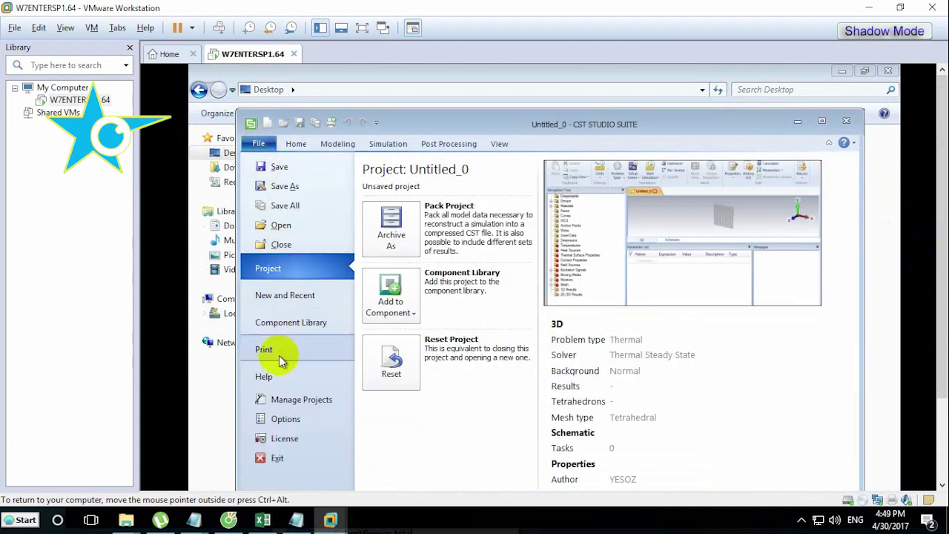
pyautogui.click(286, 438)
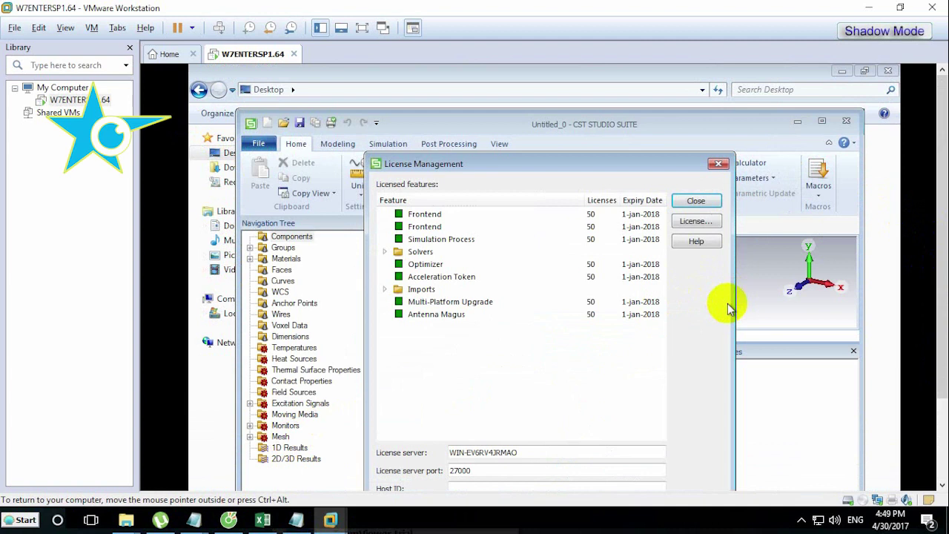
pyautogui.moveTo(942, 306); pyautogui.dragTo(931, 338)
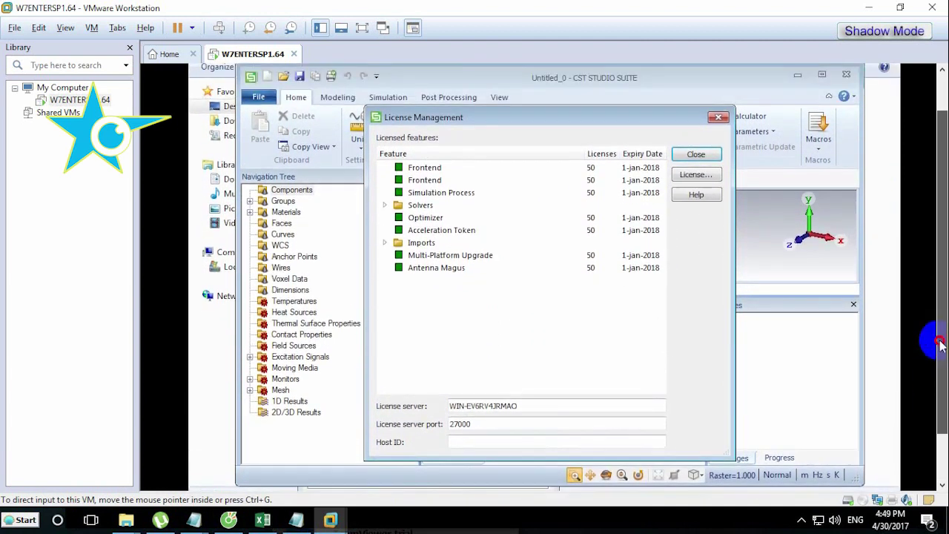
pyautogui.click(690, 178)
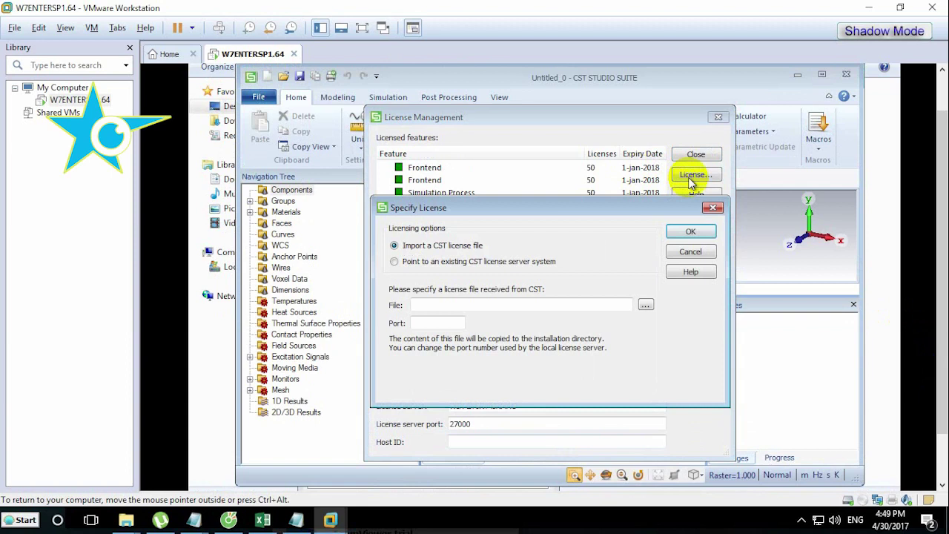
pyautogui.click(719, 206)
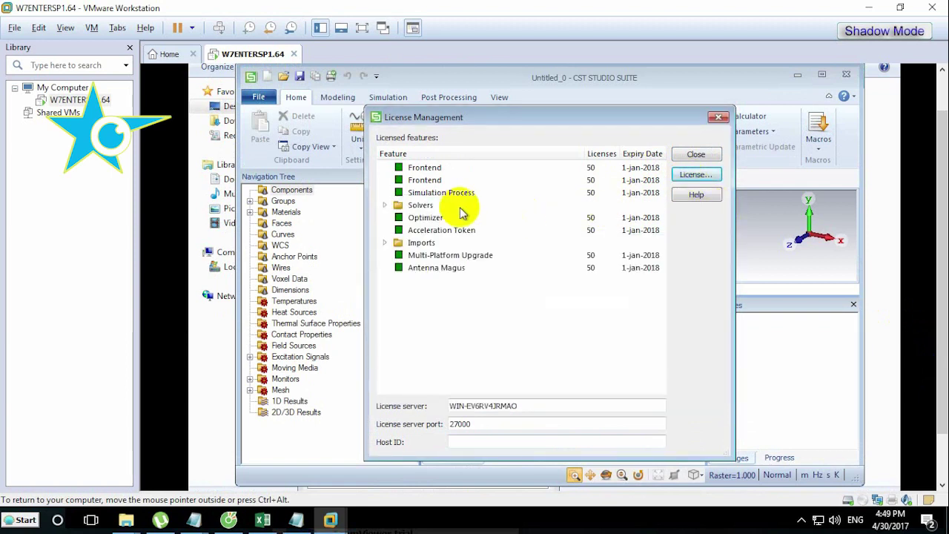
# - Examine the licensed features from Frontend to Acceleration Token, with their license counts and expiry dates
pyautogui.click(424, 181)
pyautogui.click(426, 170)
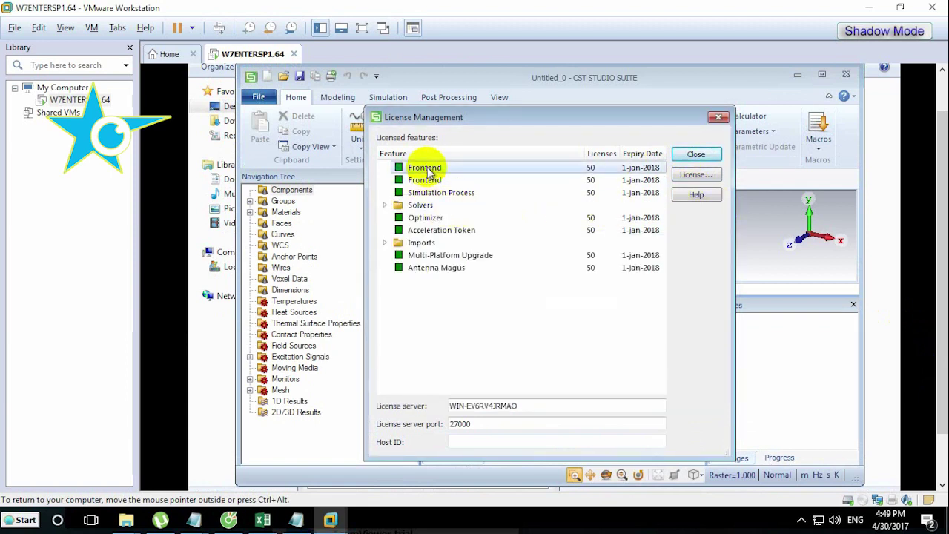
pyautogui.click(419, 230)
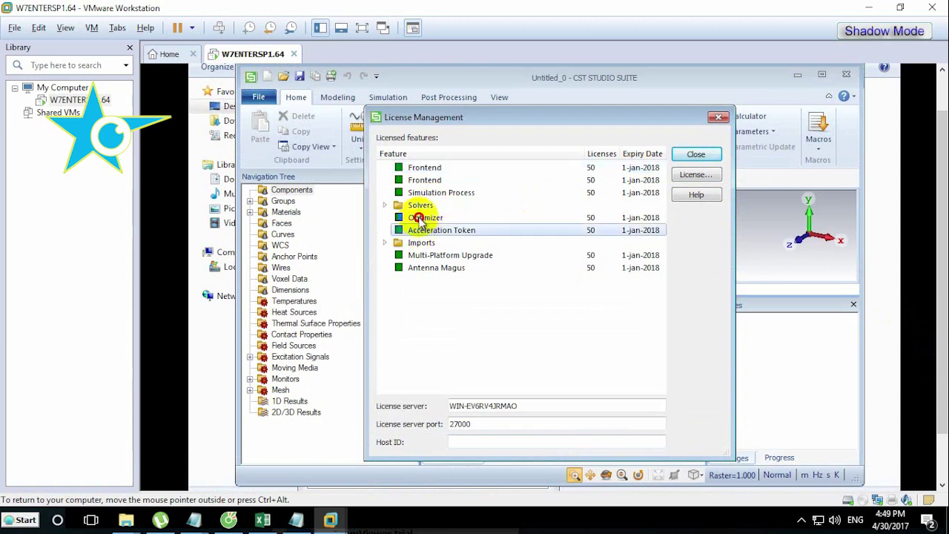
pyautogui.click(419, 217)
pyautogui.click(419, 205)
pyautogui.click(421, 193)
pyautogui.click(423, 180)
pyautogui.click(427, 168)
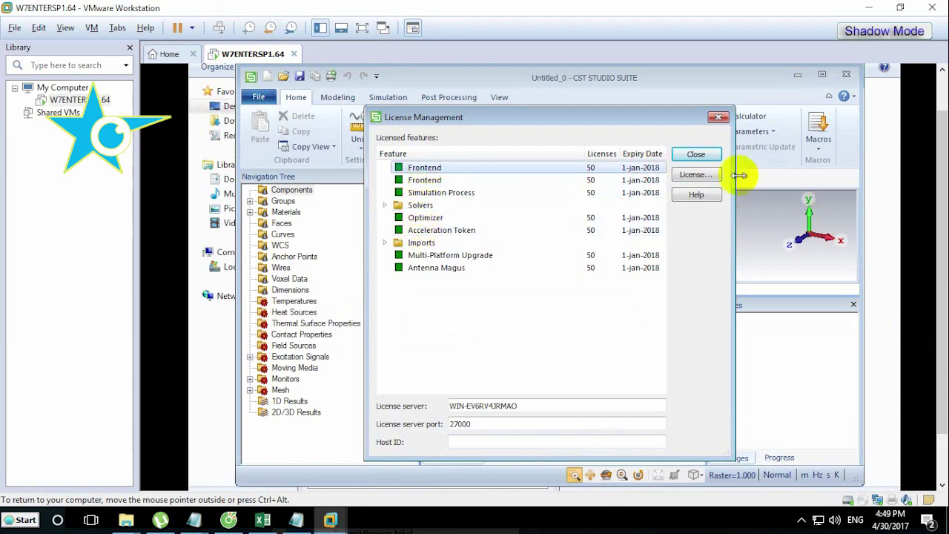
# - Close License Management and exit CST STUDIO SUITE
pyautogui.click(718, 119)
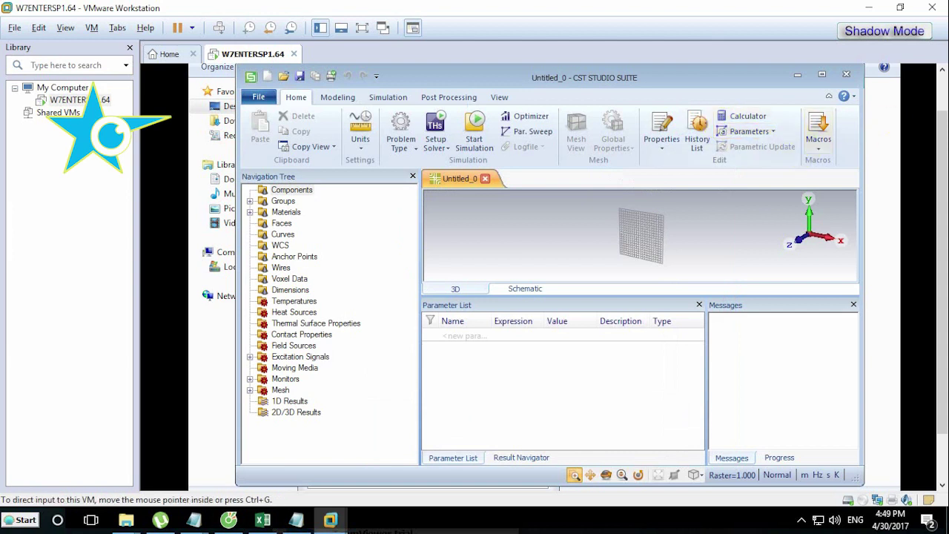
pyautogui.moveTo(944, 221); pyautogui.dragTo(893, 128)
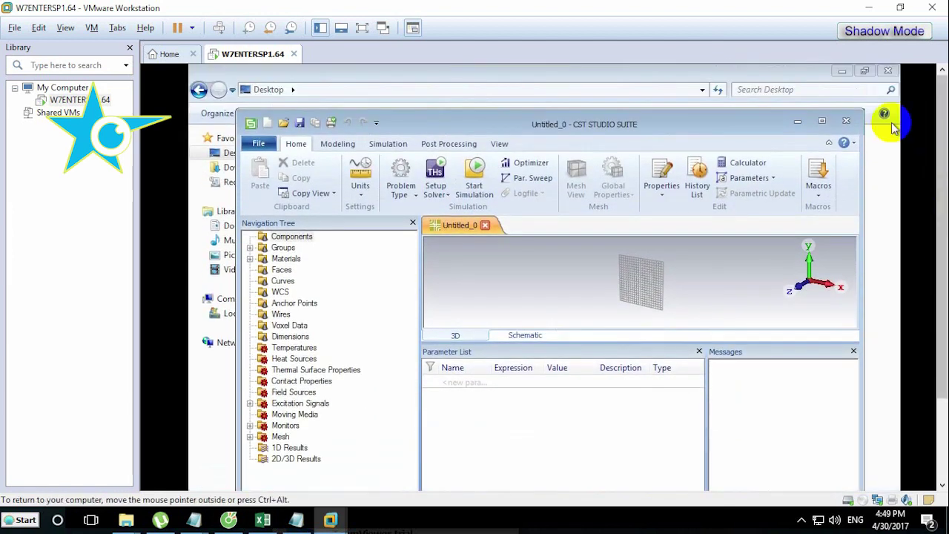
pyautogui.click(846, 123)
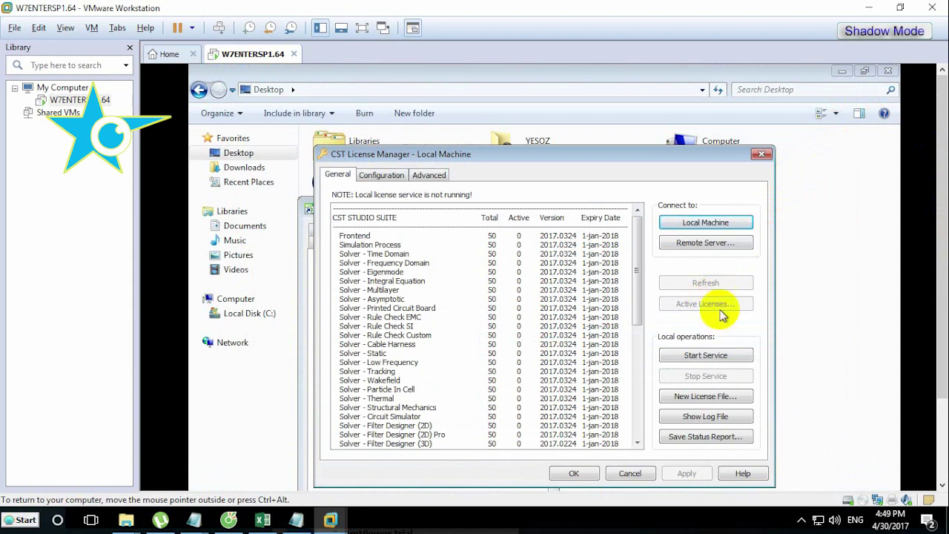
# - Start the local license service in CST License Manager, and close the manager and the CST STUDIO SUITE 2017 shortcut's properties
pyautogui.click(713, 357)
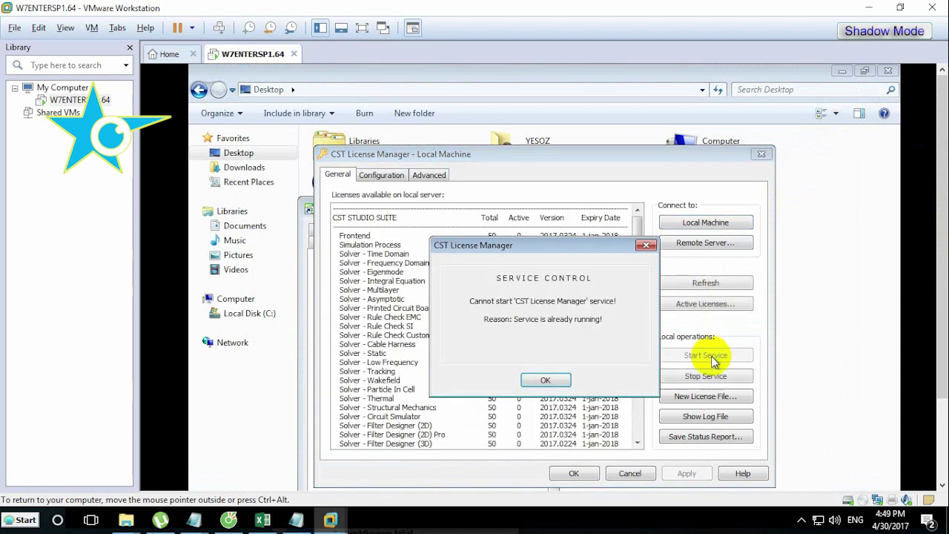
pyautogui.click(546, 380)
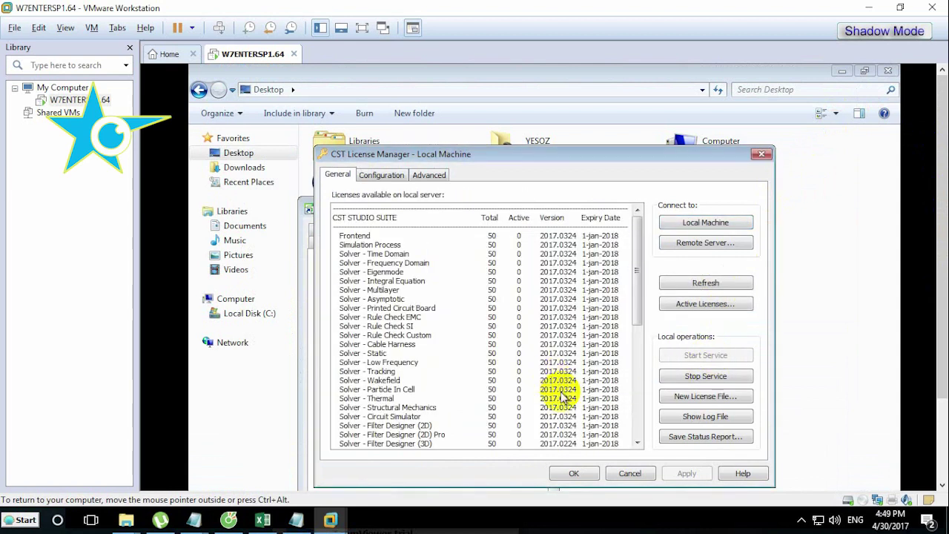
pyautogui.click(576, 473)
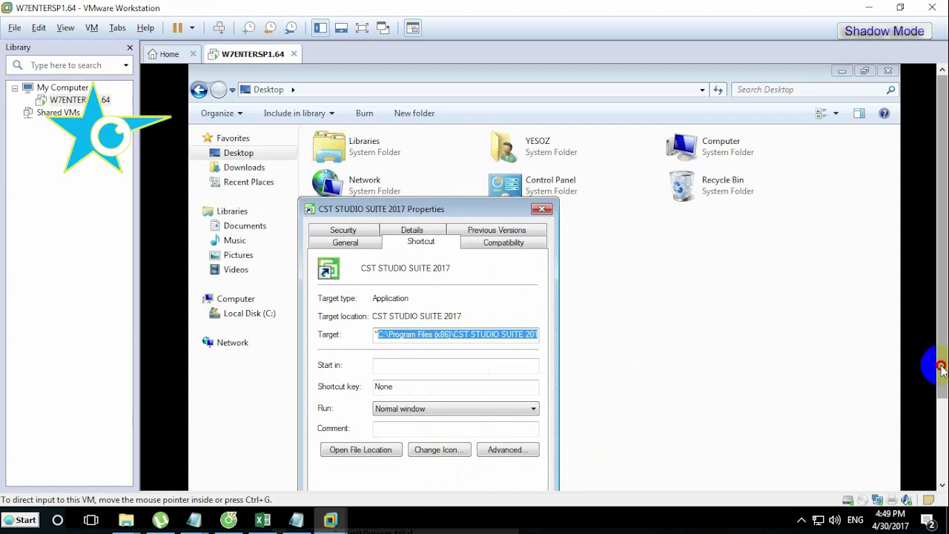
pyautogui.moveTo(940, 367); pyautogui.dragTo(793, 438)
pyautogui.click(415, 444)
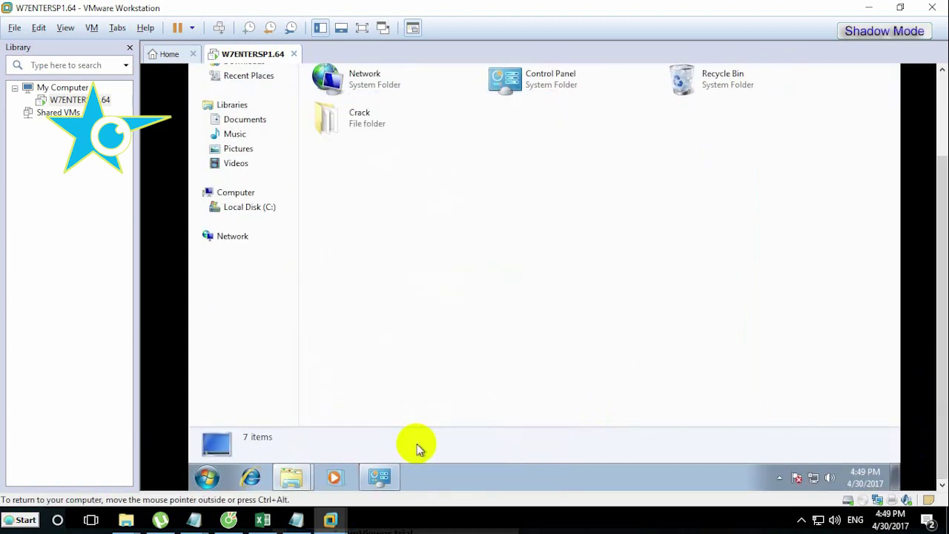